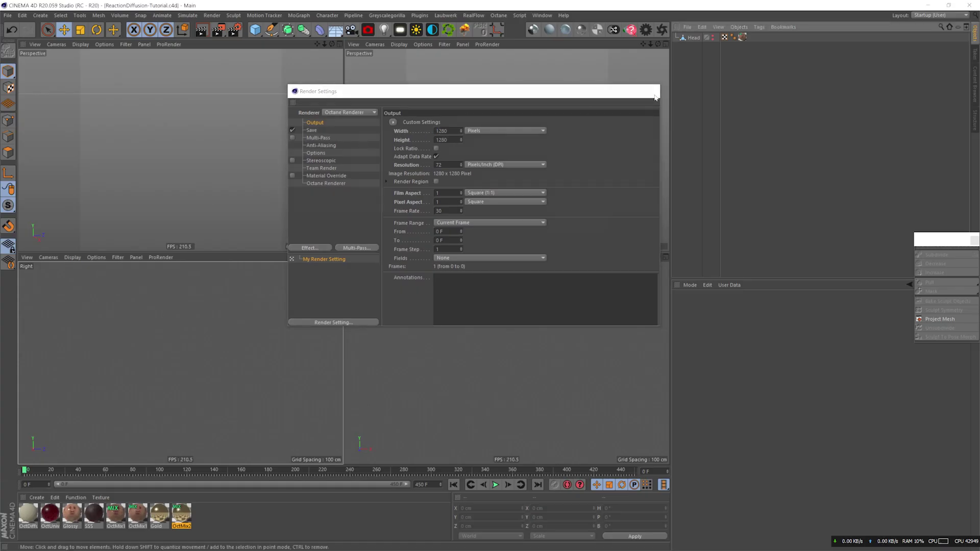
# - Close the render settings and add a sphere and a plane to the scene
pyautogui.click(650, 92)
pyautogui.moveTo(256, 29); pyautogui.dragTo(416, 59)
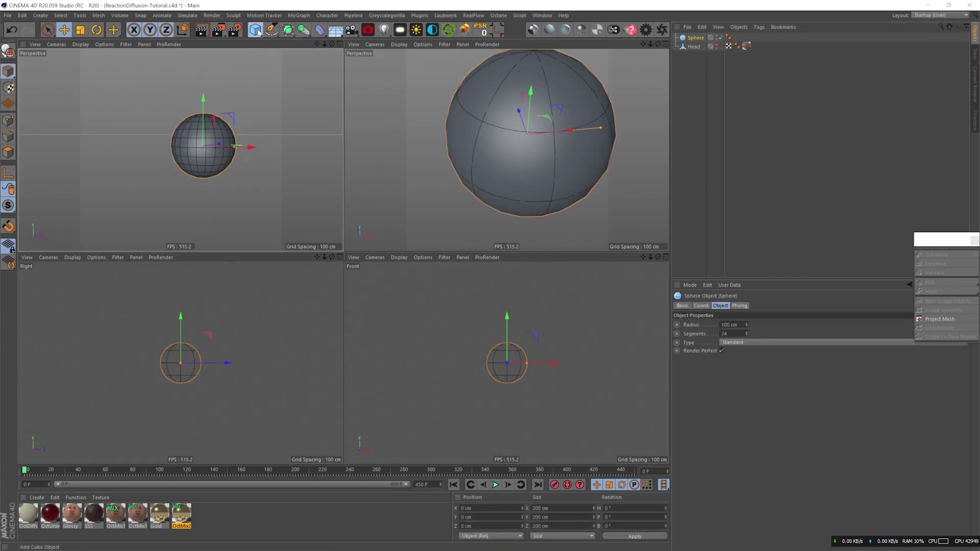
pyautogui.moveTo(259, 32); pyautogui.dragTo(327, 59)
# - Rotate the plane upright to a 90° pitch and move it about 5100 cm behind the sphere
pyautogui.press('r')
pyautogui.moveTo(196, 130); pyautogui.dragTo(191, 186)
pyautogui.press('e')
pyautogui.moveTo(161, 363); pyautogui.dragTo(301, 365)
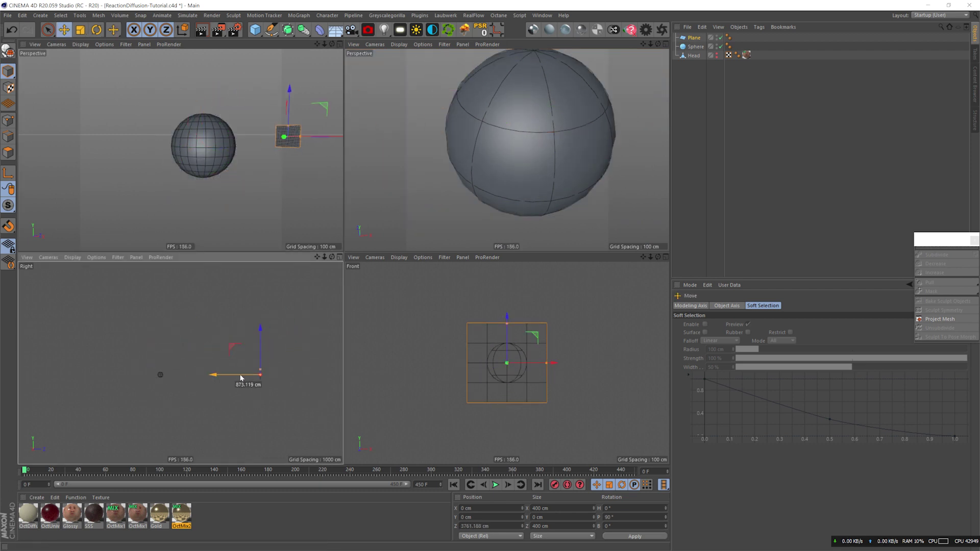
# - Scale the plane to about 13340 cm square so it forms a backdrop behind the sphere
pyautogui.moveTo(295, 353); pyautogui.dragTo(296, 363)
pyautogui.keyDown('alt'); pyautogui.moveTo(212, 151); pyautogui.dragTo(252, 144); pyautogui.keyUp('alt')
pyautogui.keyDown('alt'); pyautogui.moveTo(274, 67); pyautogui.dragTo(271, 65, button='middle'); pyautogui.keyUp('alt')
pyautogui.keyDown('alt'); pyautogui.moveTo(168, 142); pyautogui.dragTo(199, 148, button='middle'); pyautogui.keyUp('alt')
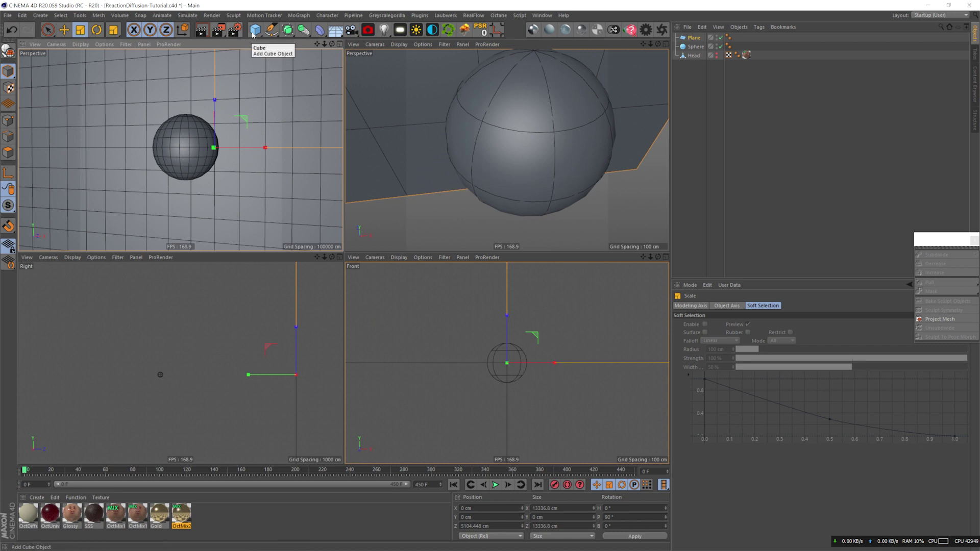
# - Set the sphere to Hexahedron type with 100 segments and show the second perspective view in Wireframe display
pyautogui.moveTo(695, 45); pyautogui.dragTo(694, 36)
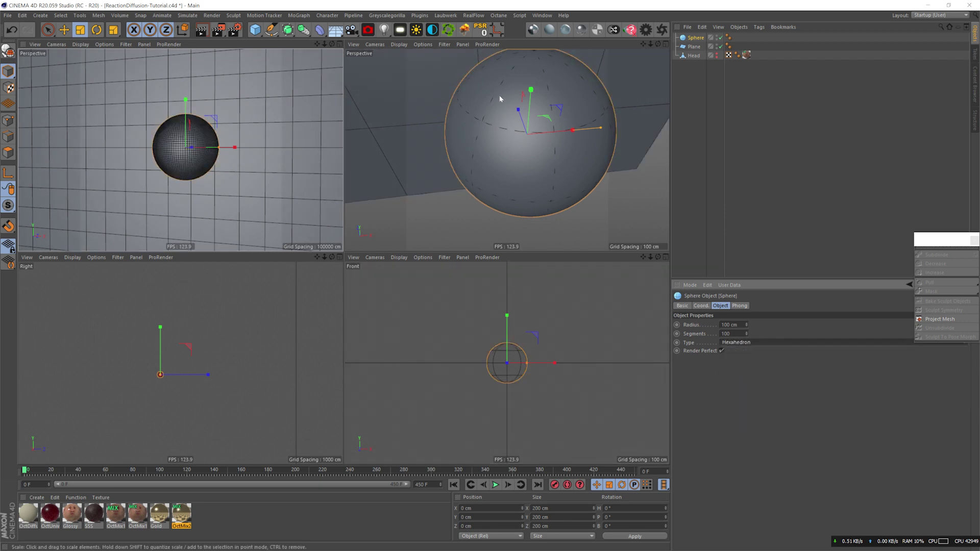
pyautogui.click(375, 45)
pyautogui.moveTo(402, 47)
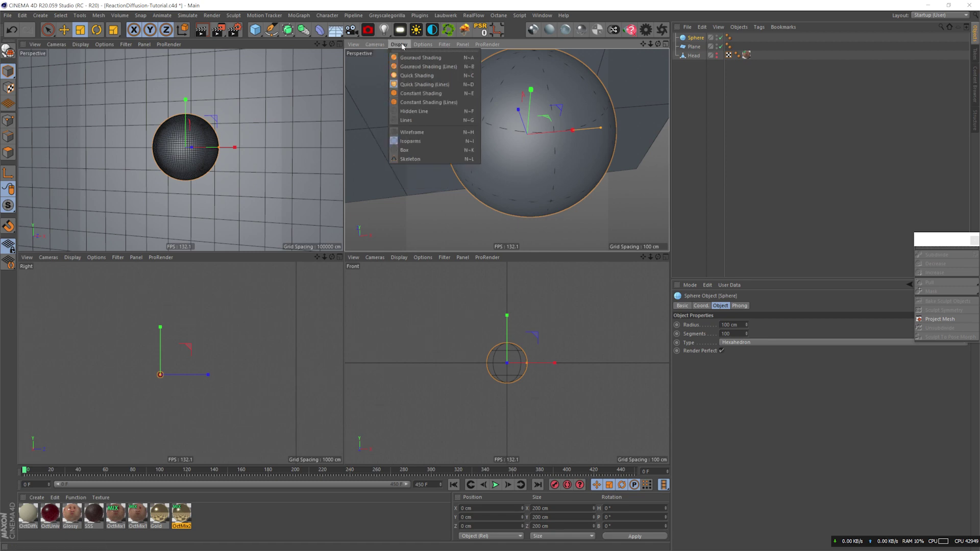
pyautogui.click(413, 134)
pyautogui.keyDown('alt'); pyautogui.moveTo(525, 174); pyautogui.dragTo(547, 138); pyautogui.keyUp('alt')
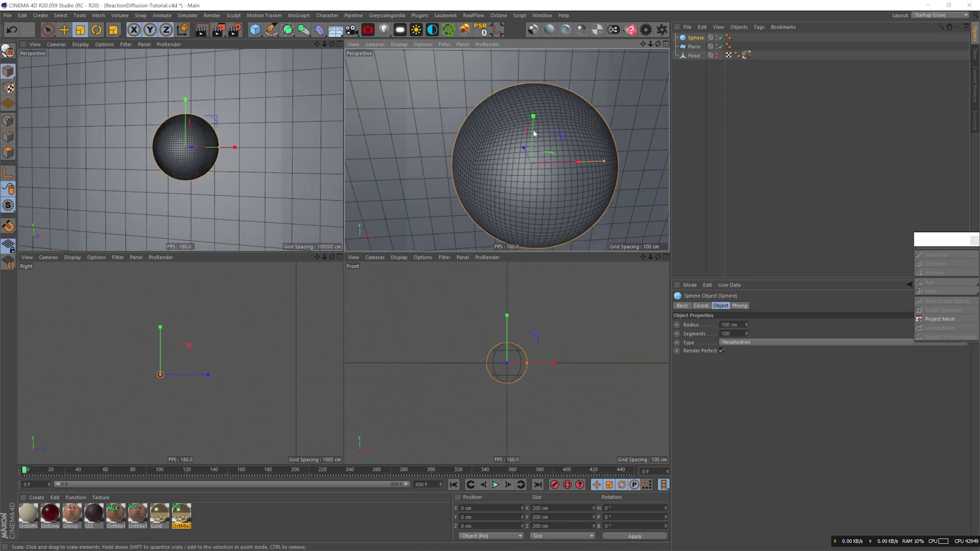
pyautogui.keyDown('alt'); pyautogui.moveTo(547, 138); pyautogui.dragTo(501, 129, button='right'); pyautogui.keyUp('alt')
pyautogui.keyDown('alt'); pyautogui.moveTo(533, 153); pyautogui.dragTo(499, 151); pyautogui.keyUp('alt')
# - Add an Octane camera with a focal length of 80 mm and frame the sphere through it
pyautogui.click(369, 30)
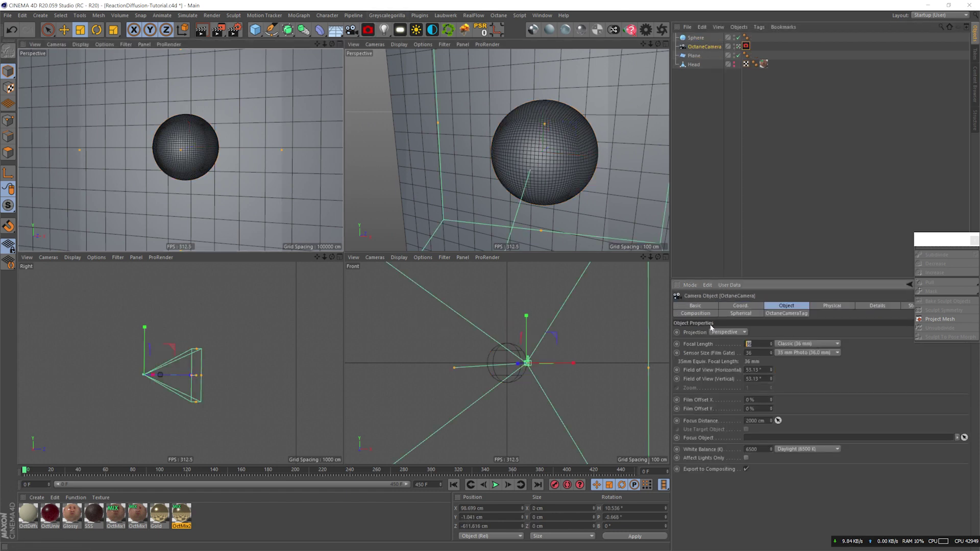
pyautogui.write('80')
pyautogui.press('Return')
pyautogui.scroll(-3, 259, 158)
pyautogui.scroll(2, 225, 151)
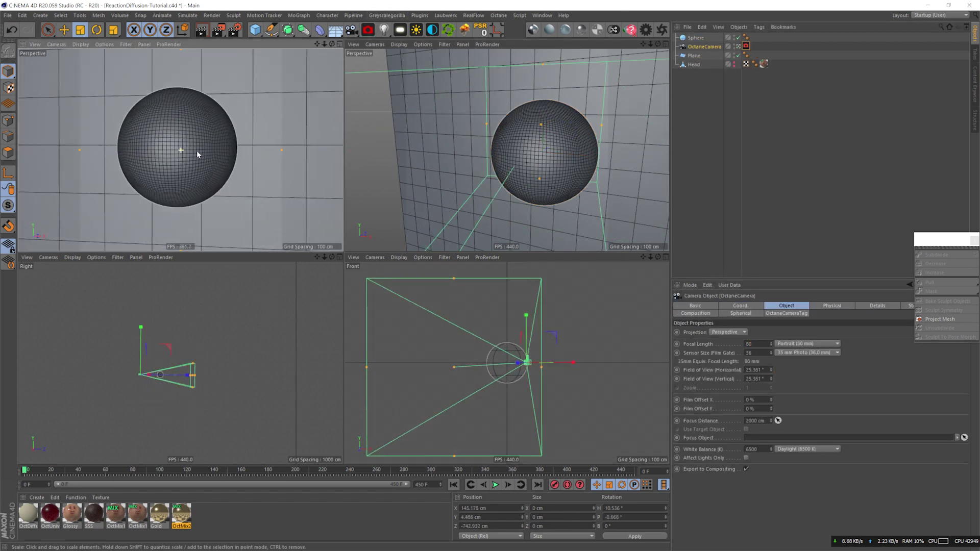
pyautogui.scroll(-4, 193, 149)
# - Convert the sphere into an editable polygon object
pyautogui.click(558, 148)
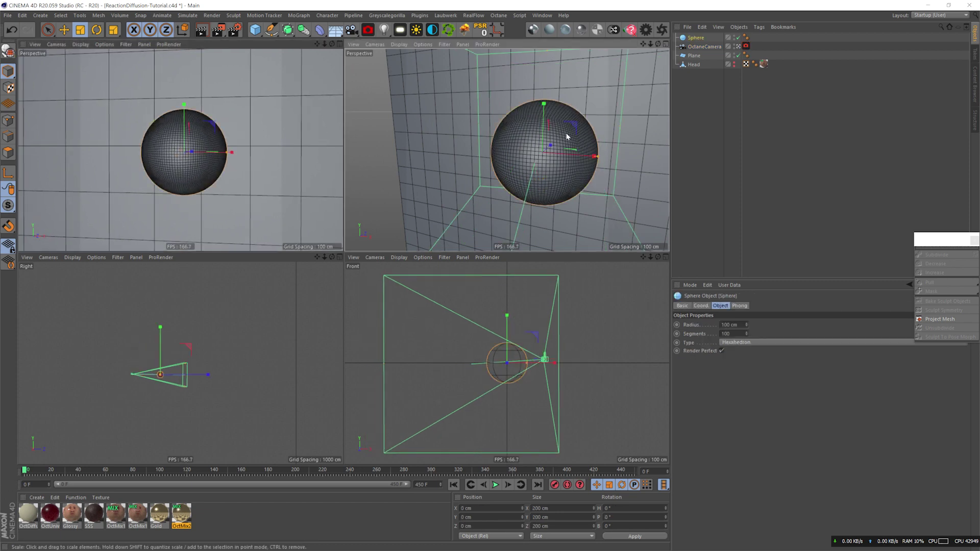
pyautogui.keyDown('alt'); pyautogui.moveTo(559, 148); pyautogui.dragTo(562, 128); pyautogui.keyUp('alt')
pyautogui.press('c')
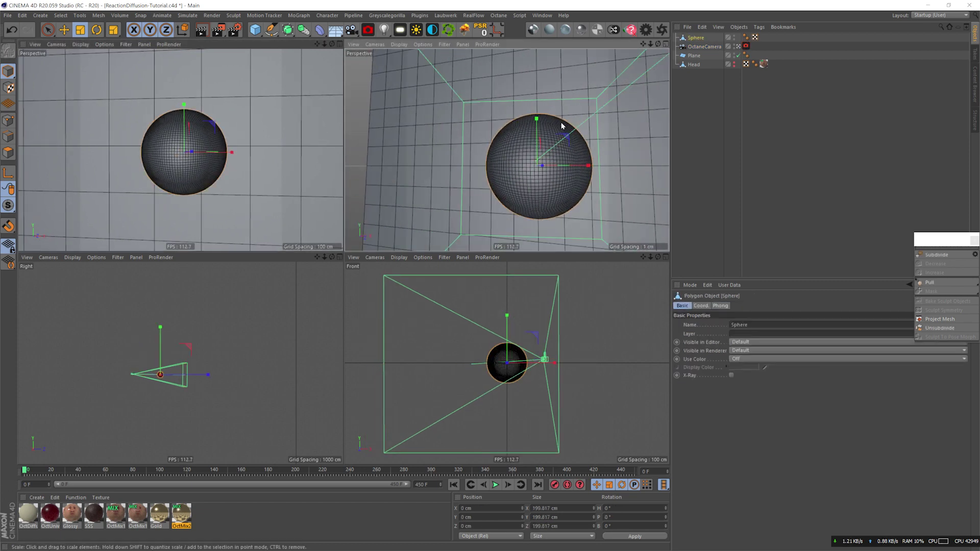
pyautogui.keyDown('alt'); pyautogui.moveTo(559, 169); pyautogui.dragTo(459, 148); pyautogui.keyUp('alt')
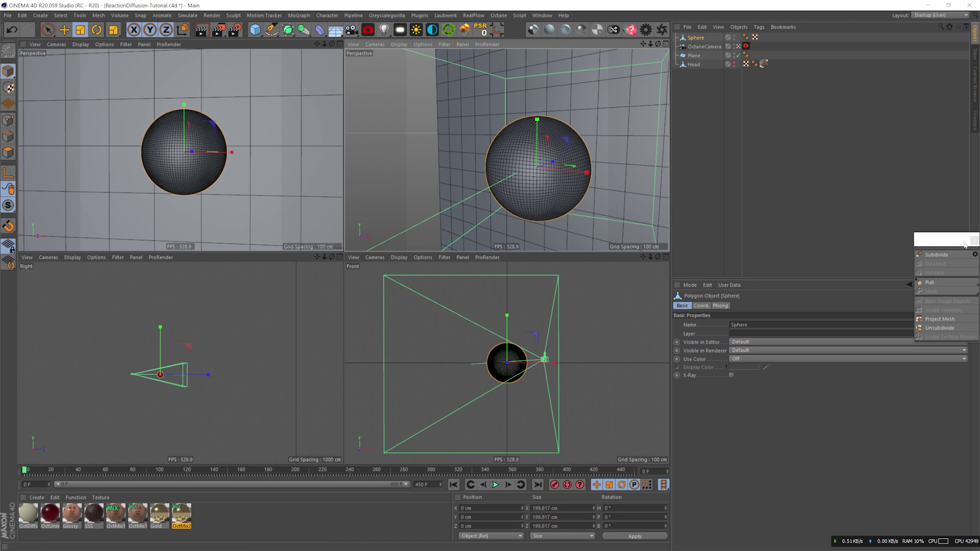
# - Close the floating mesh subdivision palette and open the sculpting brushes as a floating palette beside the viewports
pyautogui.moveTo(961, 246); pyautogui.dragTo(901, 166)
pyautogui.click(913, 160)
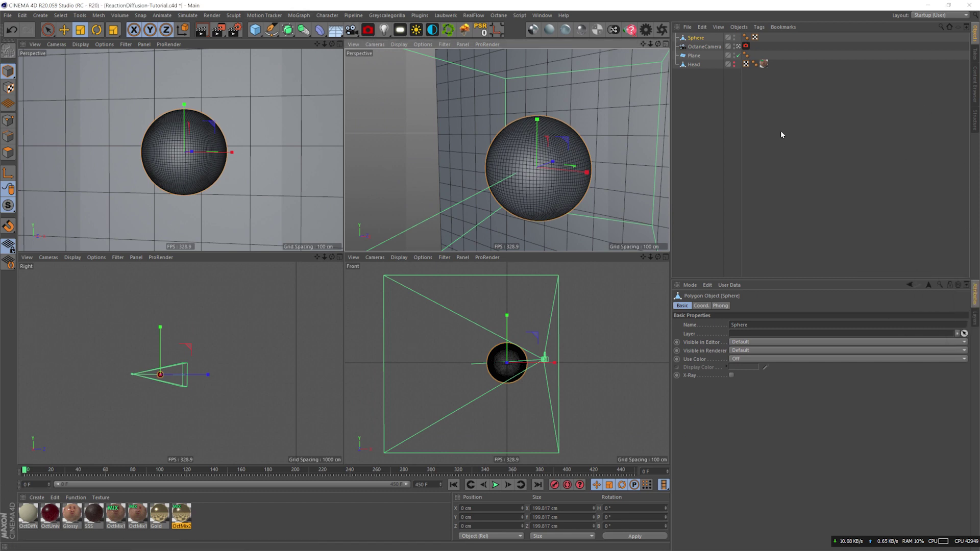
pyautogui.click(231, 16)
pyautogui.moveTo(250, 58)
pyautogui.click(314, 55)
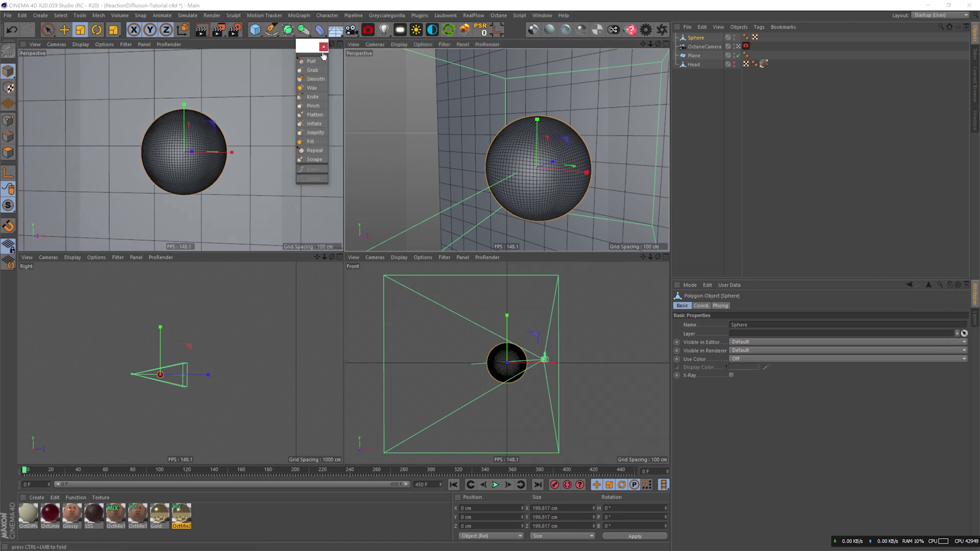
pyautogui.moveTo(311, 45); pyautogui.dragTo(865, 115)
# - Deform the lower side of the sphere with the Grab sculpting brush
pyautogui.click(869, 138)
pyautogui.moveTo(574, 192); pyautogui.dragTo(597, 220)
pyautogui.moveTo(592, 175)
pyautogui.keyDown('alt'); pyautogui.mouseDown()
pyautogui.moveTo(507, 151)
pyautogui.moveTo(536, 163)
pyautogui.mouseUp(); pyautogui.keyUp('alt')
pyautogui.keyDown('alt'); pyautogui.moveTo(459, 168); pyautogui.dragTo(551, 169); pyautogui.keyUp('alt')
# - Set the Grab brush size to 200 and reshape the sphere into an uneven, bean-like blob from several angles
pyautogui.doubleClick(735, 356)
pyautogui.write('200')
pyautogui.moveTo(475, 138); pyautogui.dragTo(449, 120)
pyautogui.moveTo(388, 204)
pyautogui.keyDown('alt'); pyautogui.mouseDown()
pyautogui.moveTo(453, 210)
pyautogui.moveTo(443, 225)
pyautogui.mouseUp(); pyautogui.keyUp('alt')
pyautogui.moveTo(443, 225)
pyautogui.keyDown('alt'); pyautogui.mouseDown()
pyautogui.moveTo(470, 212)
pyautogui.moveTo(460, 225)
pyautogui.mouseUp(); pyautogui.keyUp('alt')
pyautogui.moveTo(460, 205)
pyautogui.keyDown('alt'); pyautogui.mouseDown()
pyautogui.moveTo(499, 159)
pyautogui.moveTo(485, 138)
pyautogui.mouseUp(); pyautogui.keyUp('alt')
pyautogui.keyDown('alt'); pyautogui.moveTo(459, 154); pyautogui.dragTo(505, 148); pyautogui.keyUp('alt')
pyautogui.moveTo(459, 189); pyautogui.dragTo(480, 195)
pyautogui.moveTo(479, 195)
pyautogui.keyDown('alt'); pyautogui.mouseDown()
pyautogui.moveTo(584, 189)
pyautogui.moveTo(511, 189)
pyautogui.mouseUp(); pyautogui.keyUp('alt')
pyautogui.moveTo(475, 194); pyautogui.dragTo(460, 204)
# - Soften the upper part of the blob with the Smooth brush
pyautogui.click(869, 147)
pyautogui.moveTo(459, 132); pyautogui.dragTo(459, 174)
pyautogui.keyDown('alt'); pyautogui.moveTo(459, 174); pyautogui.dragTo(516, 173); pyautogui.keyUp('alt')
pyautogui.click(865, 129)
pyautogui.moveTo(500, 133)
pyautogui.mouseDown()
pyautogui.moveTo(479, 110)
pyautogui.moveTo(569, 117)
pyautogui.moveTo(562, 133)
pyautogui.mouseUp()
pyautogui.moveTo(561, 133)
pyautogui.keyDown('alt'); pyautogui.mouseDown()
pyautogui.moveTo(584, 148)
pyautogui.moveTo(518, 201)
pyautogui.moveTo(496, 153)
pyautogui.mouseUp(); pyautogui.keyUp('alt')
pyautogui.hotkey('ctrl', 'z')
# - Even out the remaining bumps and creases across the blob with further Smooth brush strokes
pyautogui.moveTo(485, 132); pyautogui.dragTo(497, 131, button='middle')
pyautogui.click(869, 147)
pyautogui.moveTo(460, 153)
pyautogui.mouseDown()
pyautogui.moveTo(471, 182)
pyautogui.moveTo(516, 133)
pyautogui.moveTo(498, 123)
pyautogui.mouseUp()
pyautogui.click(865, 129)
pyautogui.hotkey('ctrl', 'z')
pyautogui.click(866, 138)
pyautogui.moveTo(497, 122)
pyautogui.keyDown('alt'); pyautogui.mouseDown()
pyautogui.moveTo(566, 141)
pyautogui.moveTo(486, 135)
pyautogui.mouseUp(); pyautogui.keyUp('alt')
pyautogui.click(865, 130)
pyautogui.click(868, 147)
pyautogui.moveTo(574, 153); pyautogui.dragTo(582, 186)
pyautogui.keyDown('alt'); pyautogui.moveTo(485, 134); pyautogui.dragTo(551, 138); pyautogui.keyUp('alt')
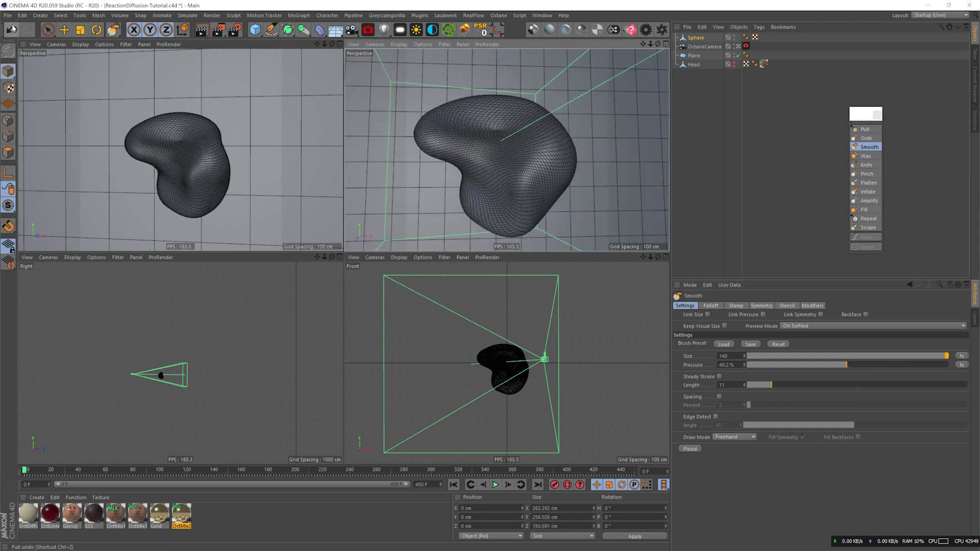
# - Leave sculpting, add an Octane HDRI sky, and attach an HDRI link tag to it
pyautogui.click(64, 30)
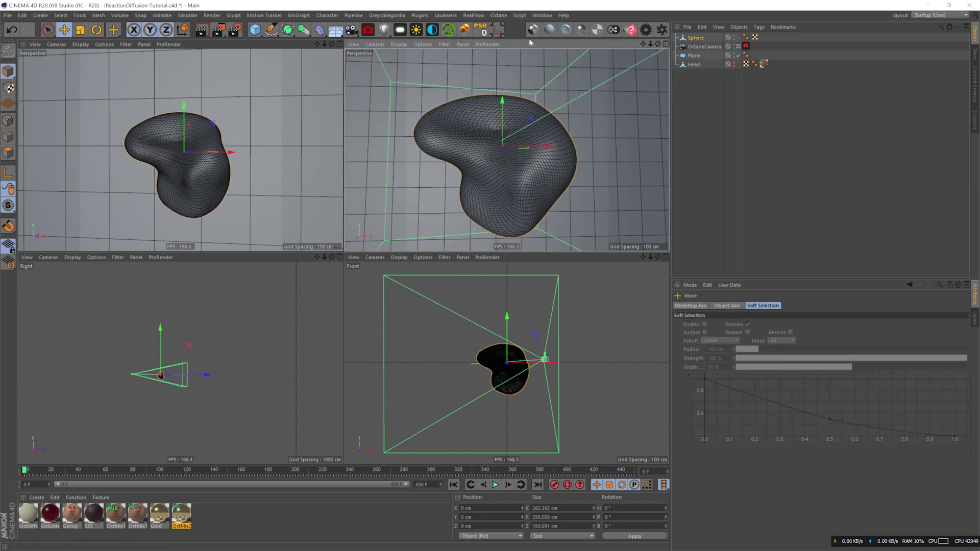
pyautogui.click(432, 30)
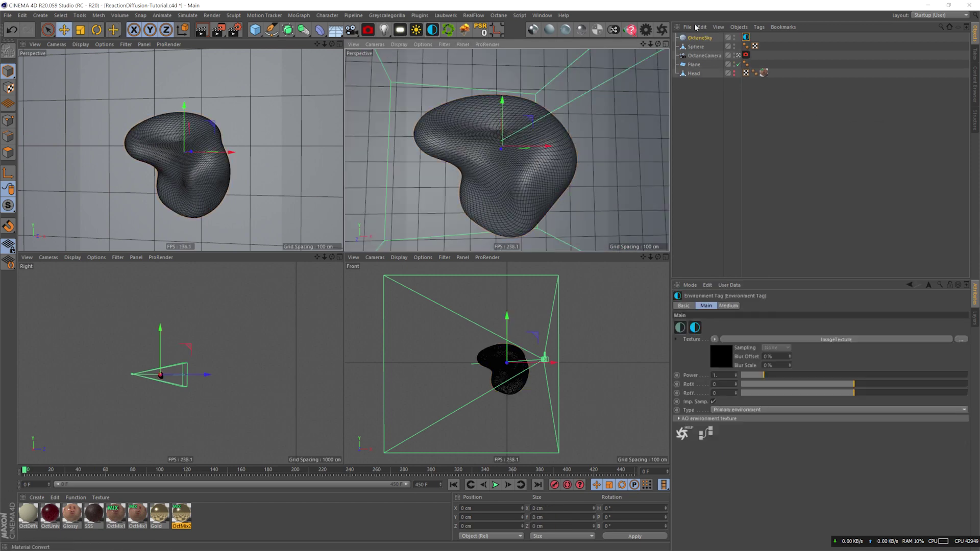
pyautogui.rightClick(706, 41)
pyautogui.click(730, 163)
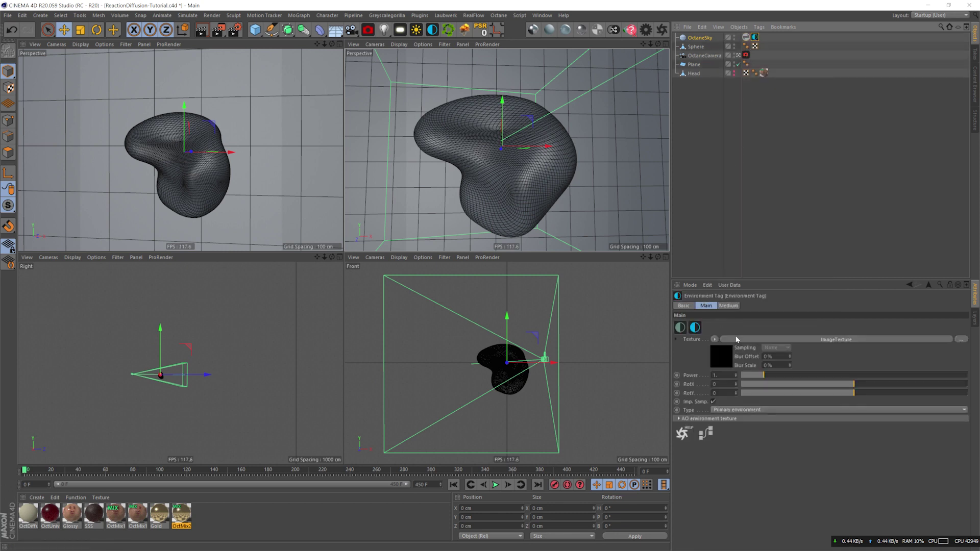
# - Connect the sky's environment texture to the HDRI link tag and choose an HDRI image in the HDRI Browser
pyautogui.click(737, 339)
pyautogui.doubleClick(746, 38)
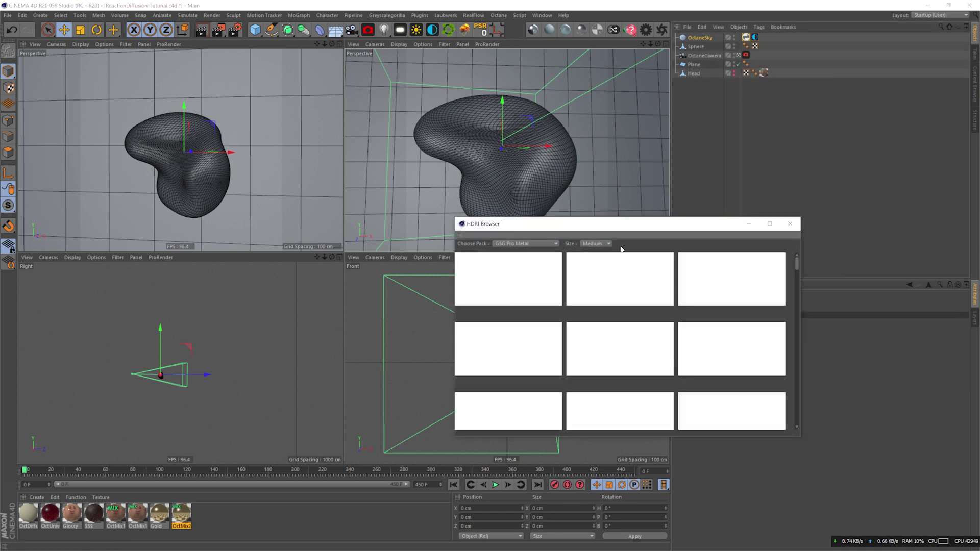
pyautogui.click(533, 270)
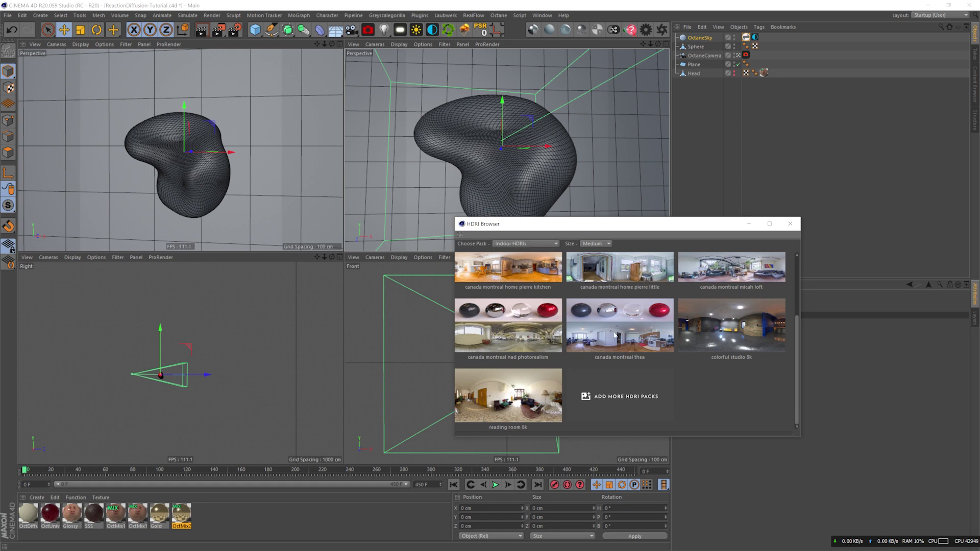
pyautogui.click(790, 223)
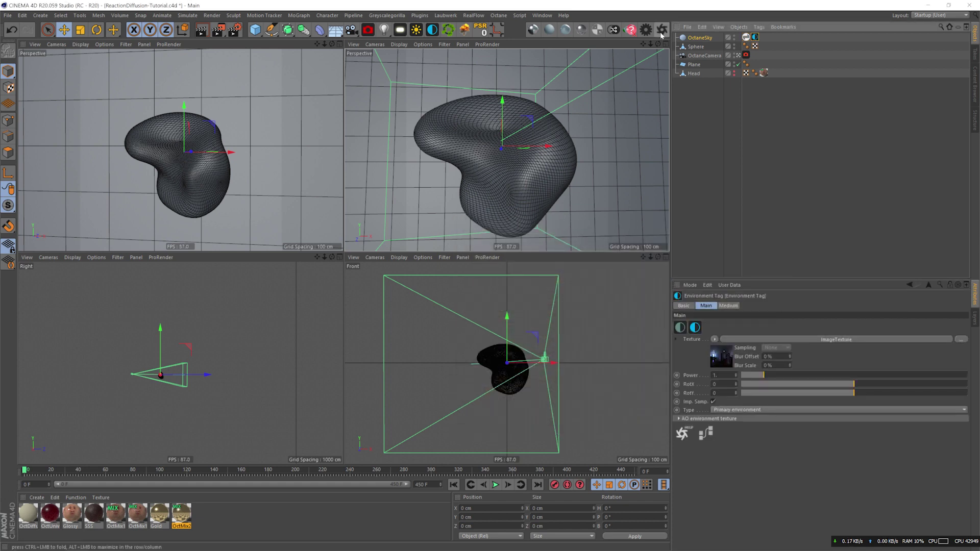
# - Preview the scene in the Octane Live Viewer and set the sky's power to 0.3 and RotX to about -0.13
pyautogui.moveTo(354, 133); pyautogui.dragTo(450, 100)
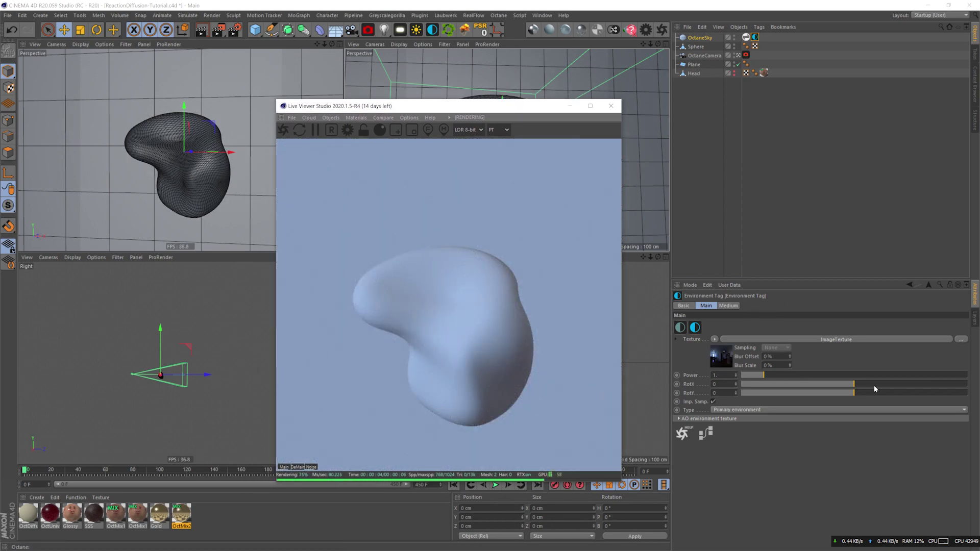
pyautogui.moveTo(853, 384); pyautogui.dragTo(840, 387)
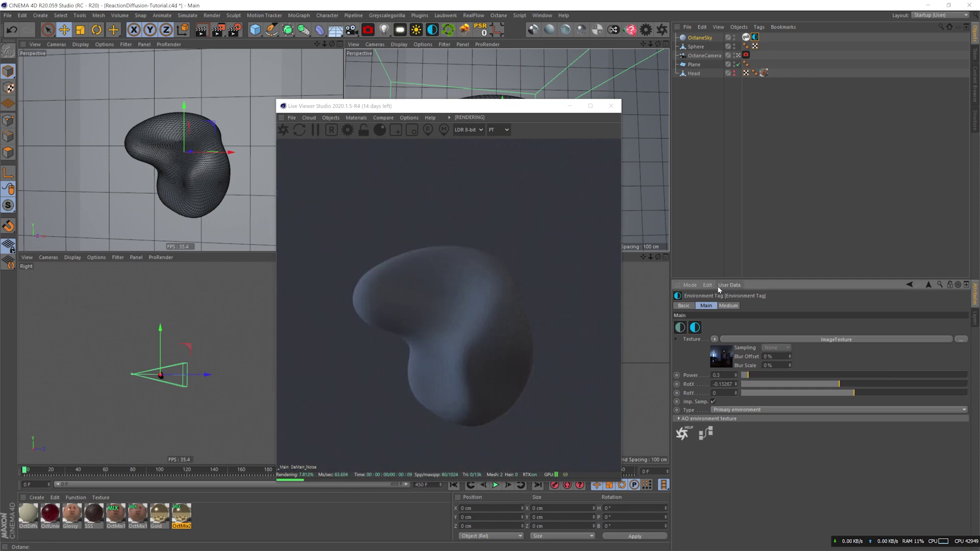
pyautogui.moveTo(514, 106); pyautogui.dragTo(510, 123)
# - Add an Octane area light, pitch it to -90°, raise it about 1444 cm above the blob and enlarge it
pyautogui.click(384, 30)
pyautogui.press('r')
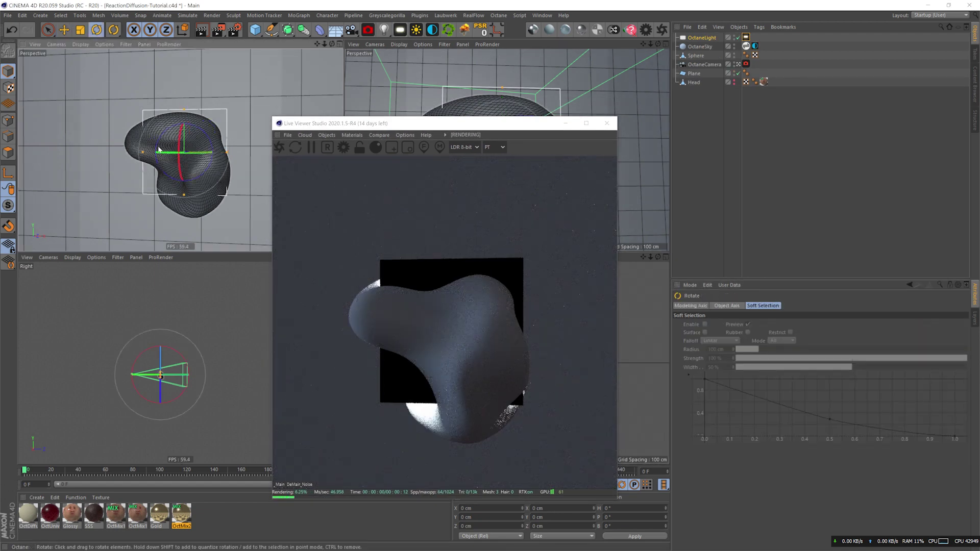
pyautogui.keyDown('shift'); pyautogui.moveTo(179, 164); pyautogui.dragTo(186, 47); pyautogui.keyUp('shift')
pyautogui.press('e')
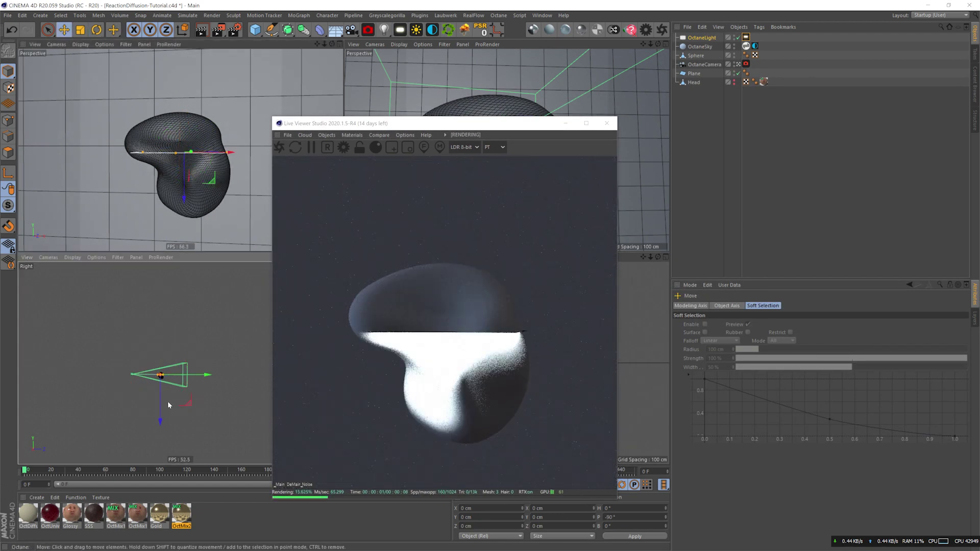
pyautogui.moveTo(163, 408); pyautogui.dragTo(165, 371)
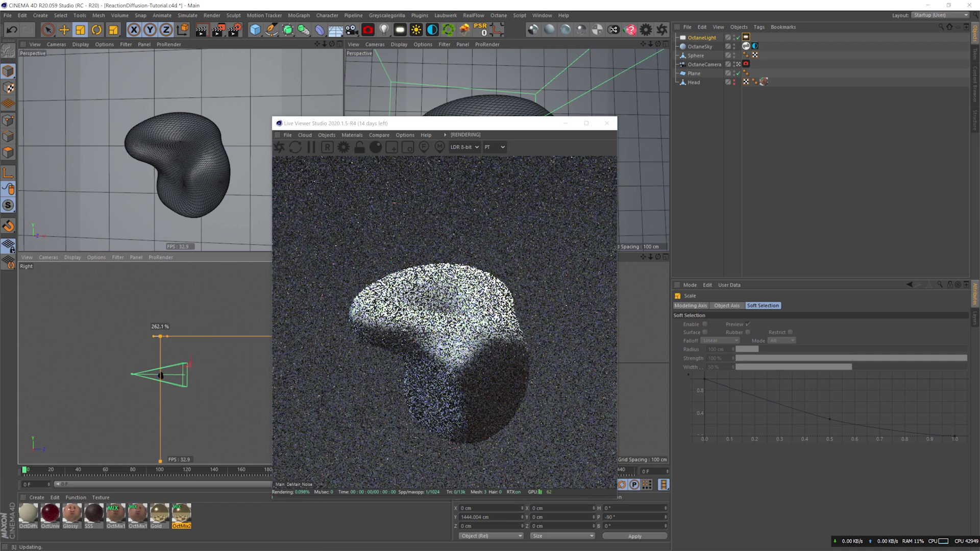
# - Set the overhead light's power to 7 and its temperature to 5500
pyautogui.click(746, 38)
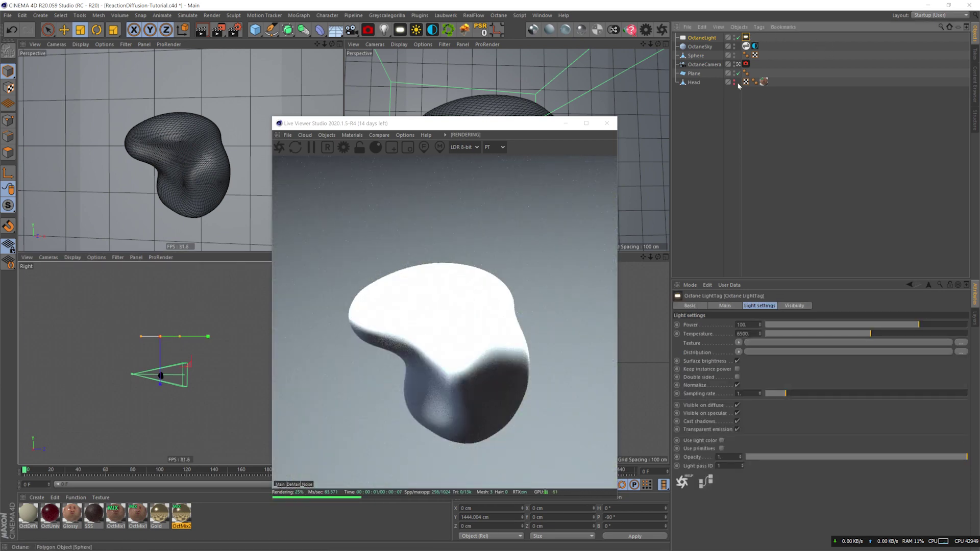
pyautogui.moveTo(749, 325); pyautogui.dragTo(697, 309)
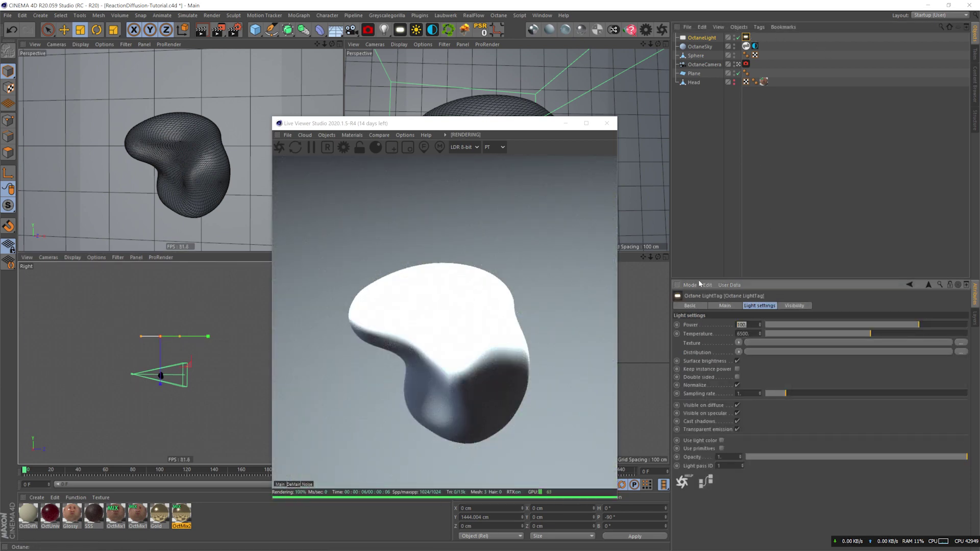
pyautogui.write('13')
pyautogui.press('Return')
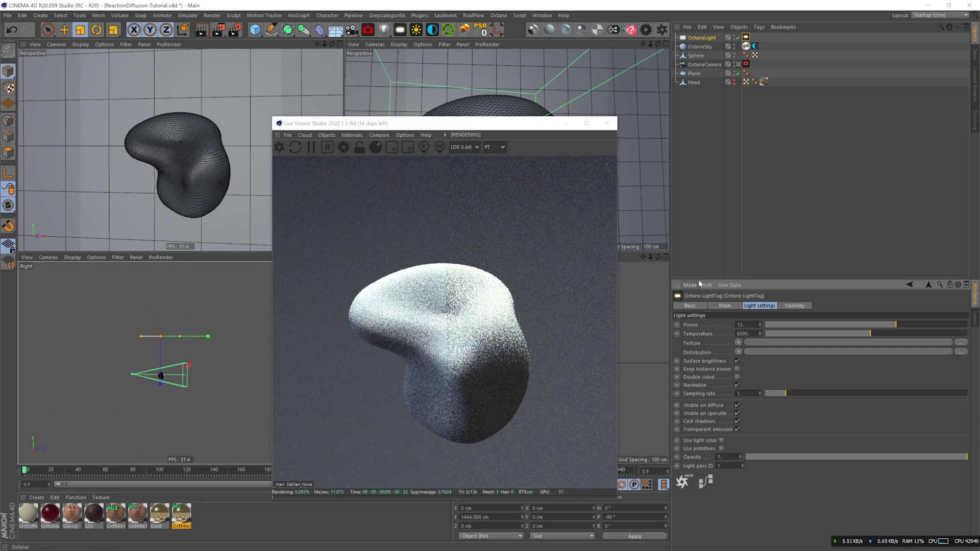
pyautogui.press('Return')
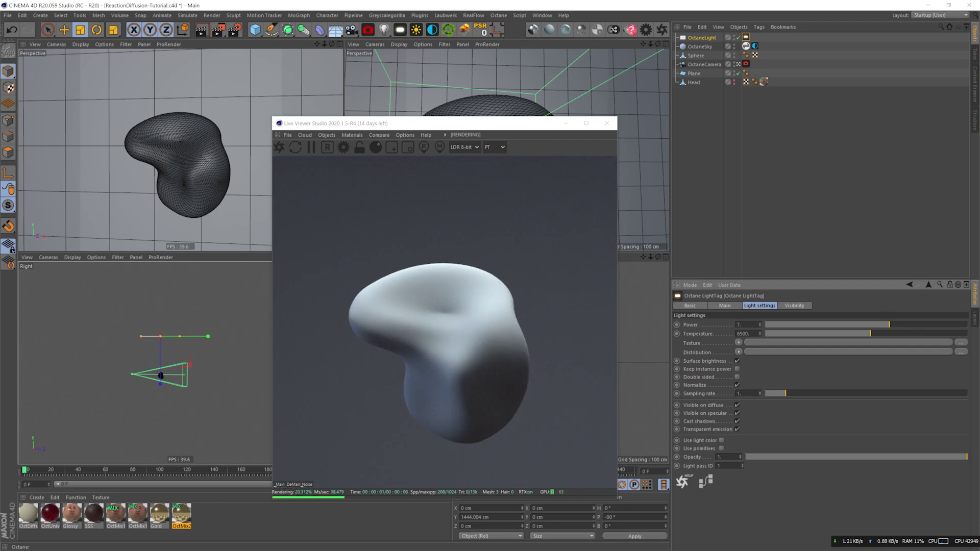
pyautogui.moveTo(749, 334); pyautogui.dragTo(712, 327)
pyautogui.write('5500')
pyautogui.press('Return')
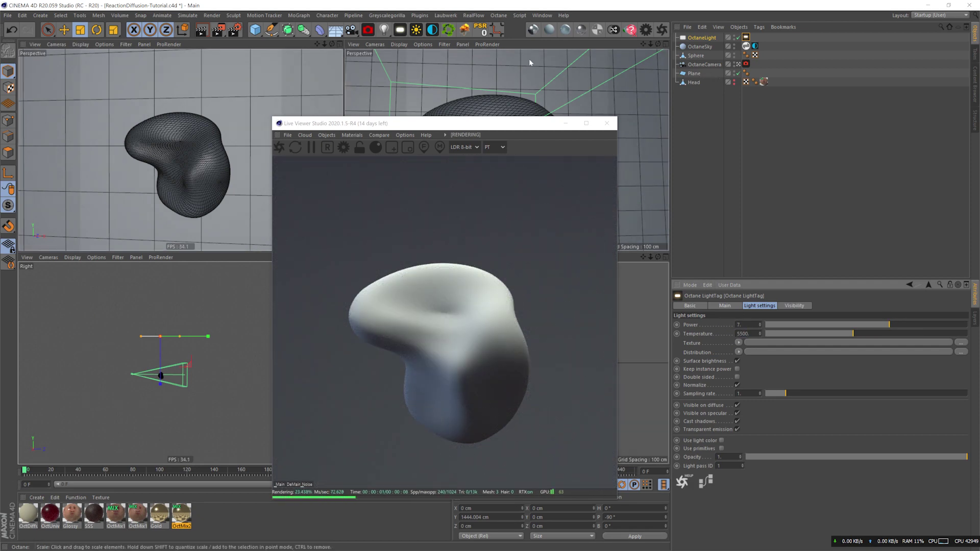
# - Shift the overhead light about 168 cm along Z and move the Live Viewer clear of the side view
pyautogui.press('e')
pyautogui.moveTo(188, 337); pyautogui.dragTo(193, 336)
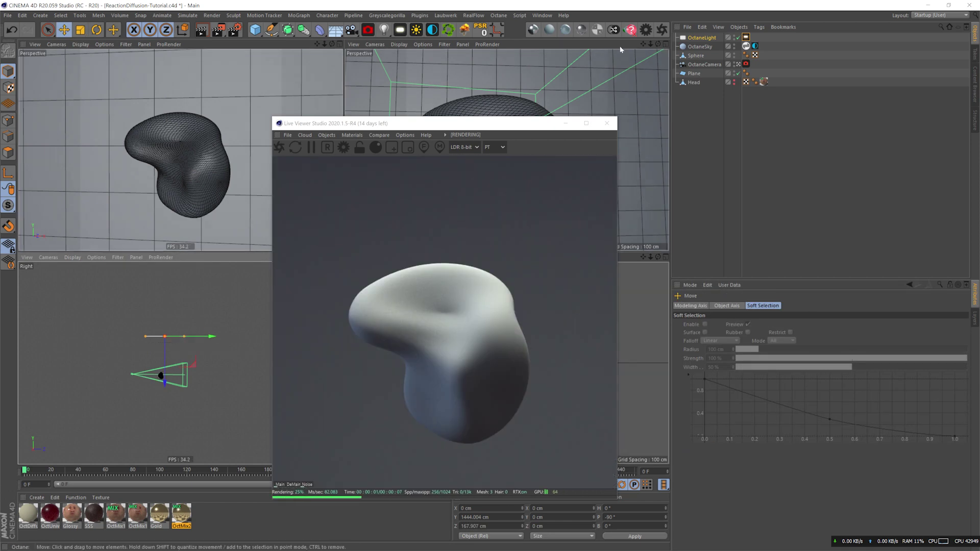
pyautogui.click(700, 38)
pyautogui.moveTo(508, 123); pyautogui.dragTo(561, 112)
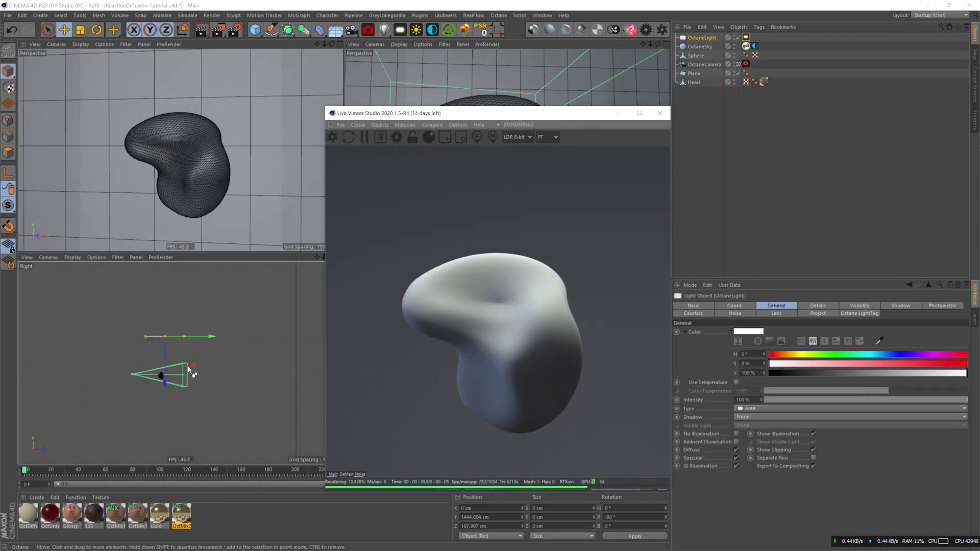
# - Duplicate the overhead light to about Y 101 cm, Z -521 cm and tilt the copy to about -16° pitch
pyautogui.keyDown('ctrl'); pyautogui.moveTo(188, 367); pyautogui.dragTo(170, 402); pyautogui.keyUp('ctrl')
pyautogui.press('r')
pyautogui.moveTo(169, 354); pyautogui.dragTo(129, 317)
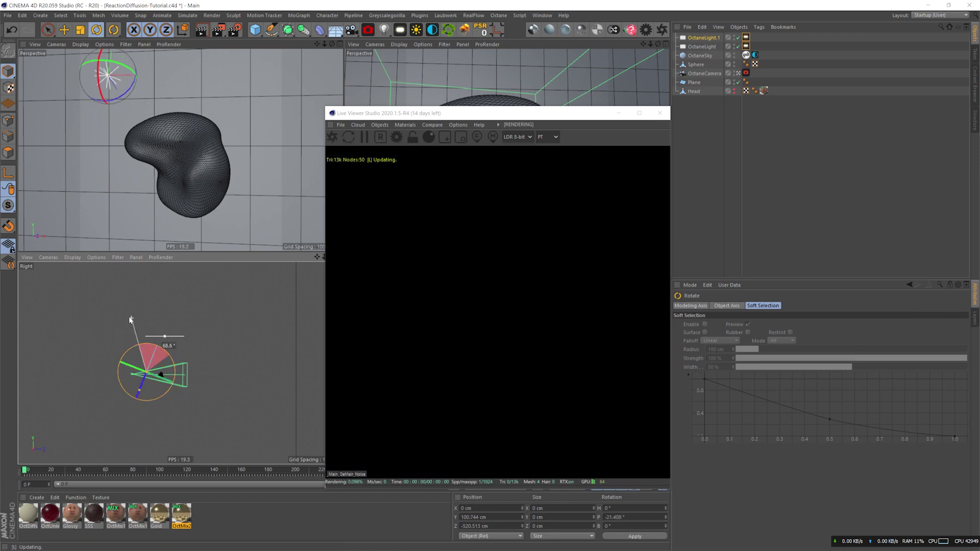
# - Hide both area lights from the rendered image by lowering the opacity in their light tags to the minimum
pyautogui.click(746, 37)
pyautogui.keyDown('ctrl'); pyautogui.click(745, 46); pyautogui.keyUp('ctrl')
pyautogui.click(773, 306)
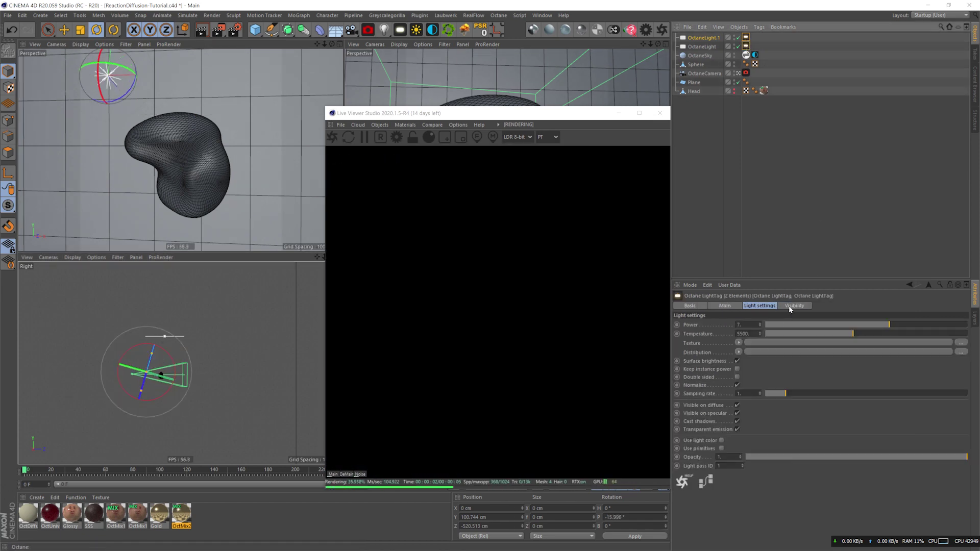
pyautogui.click(790, 307)
pyautogui.click(726, 326)
pyautogui.click(759, 305)
pyautogui.moveTo(813, 456); pyautogui.dragTo(735, 457)
pyautogui.click(703, 38)
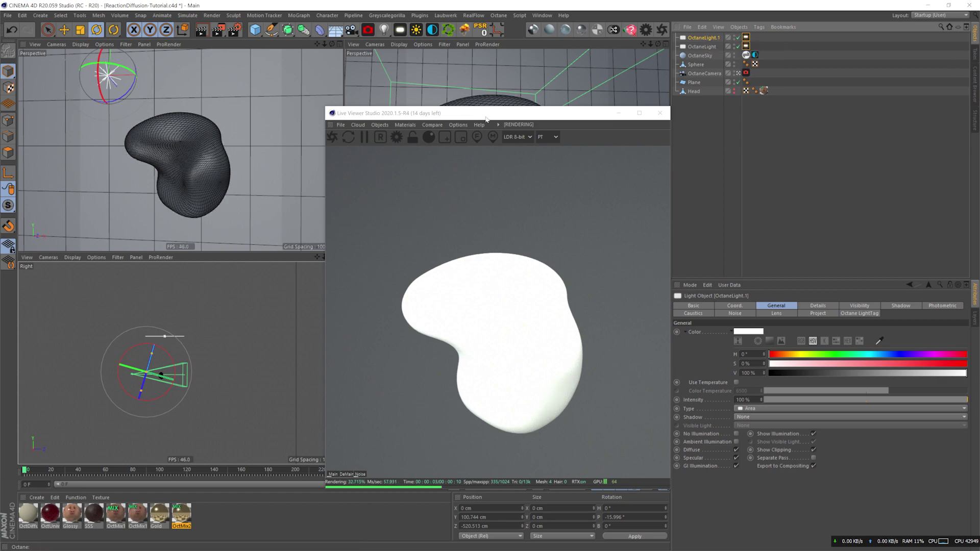
# - Scale down the second area light and reposition it close in front of the blob
pyautogui.moveTo(486, 113); pyautogui.dragTo(180, 65)
pyautogui.scroll(-6, 545, 138)
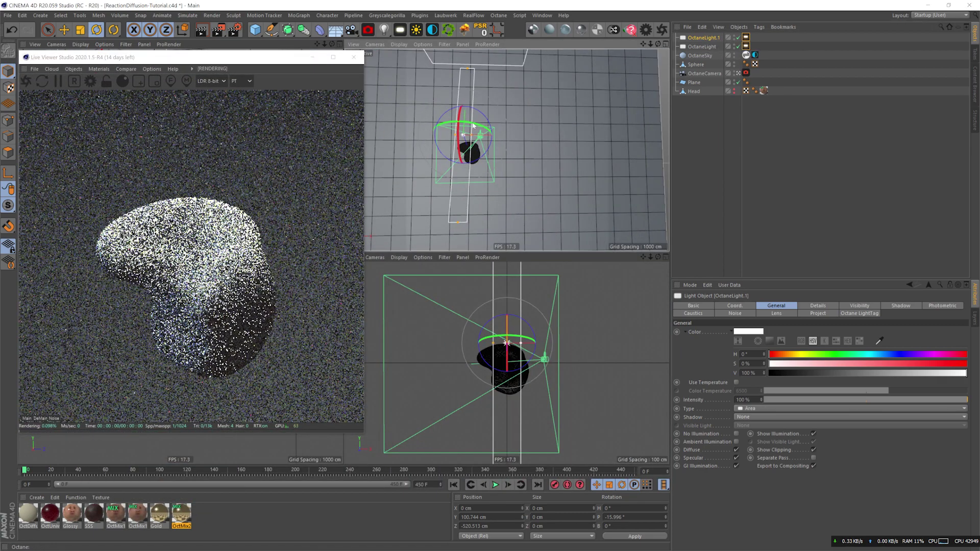
pyautogui.press('t')
pyautogui.moveTo(473, 108); pyautogui.dragTo(516, 154)
pyautogui.press('e')
pyautogui.moveTo(516, 153); pyautogui.dragTo(468, 141)
pyautogui.press('r')
pyautogui.press('e')
# - Duplicate the front light behind the blob at about Y 35 cm, Z 789 cm with a pitch of -180°
pyautogui.keyDown('alt'); pyautogui.moveTo(471, 146); pyautogui.dragTo(474, 171, button='middle'); pyautogui.keyUp('alt')
pyautogui.scroll(-10, 486, 332)
pyautogui.click(488, 305)
pyautogui.keyDown('ctrl'); pyautogui.moveTo(488, 284); pyautogui.dragTo(488, 319); pyautogui.keyUp('ctrl')
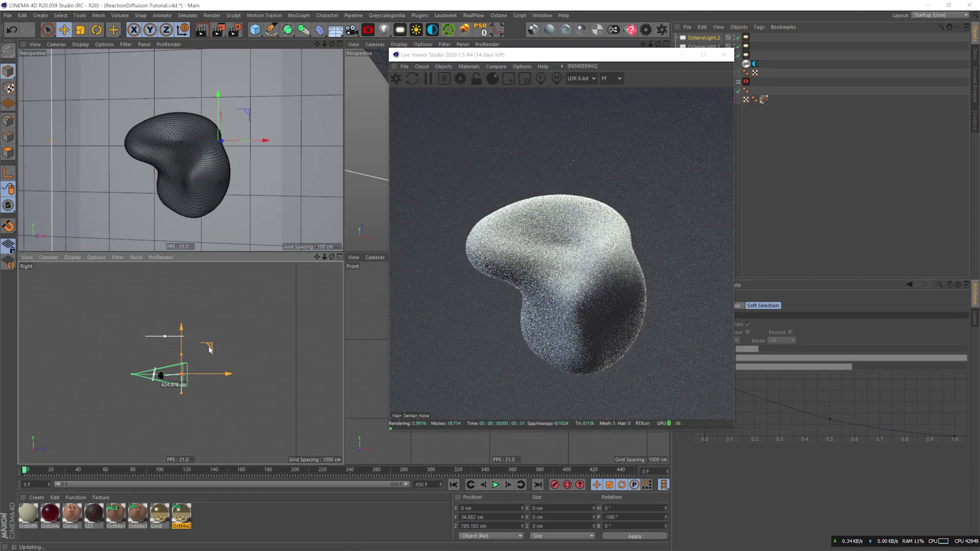
# - Angle the rear light toward the blob and offset it to about X 671 cm, Z 877 cm
pyautogui.press('r')
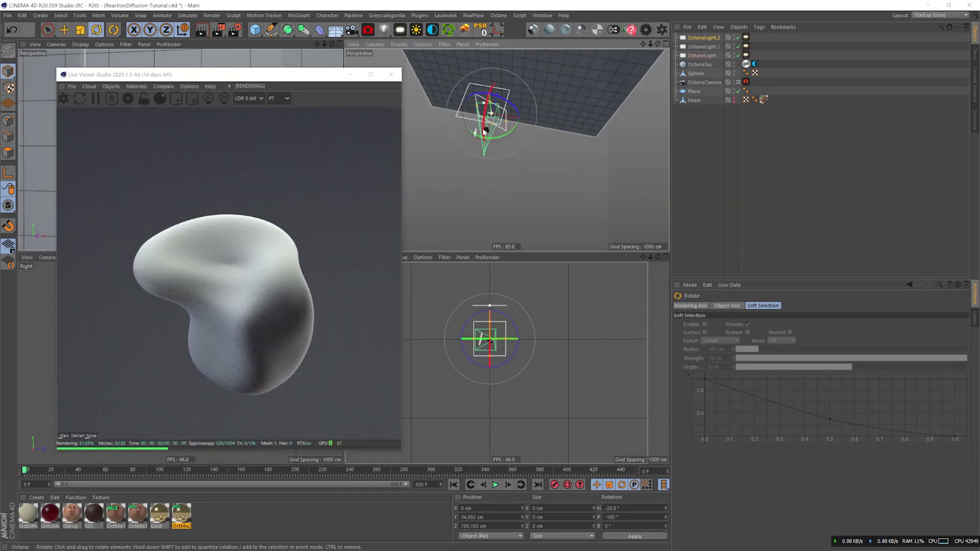
pyautogui.keyDown('alt'); pyautogui.moveTo(483, 132); pyautogui.dragTo(446, 133); pyautogui.keyUp('alt')
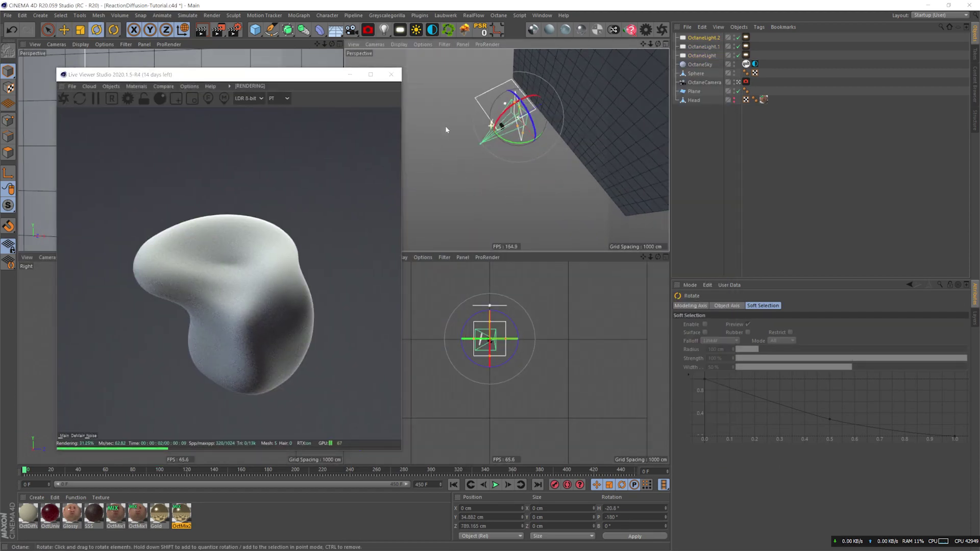
pyautogui.press('e')
pyautogui.moveTo(553, 136)
pyautogui.mouseDown()
pyautogui.moveTo(565, 152)
pyautogui.moveTo(558, 124)
pyautogui.mouseUp()
pyautogui.press('r')
pyautogui.press('e')
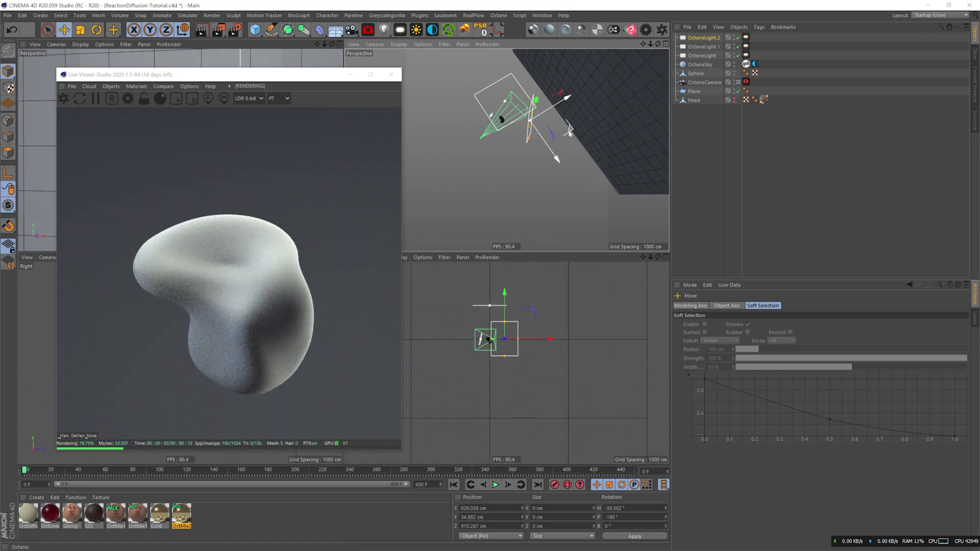
pyautogui.moveTo(289, 78); pyautogui.dragTo(473, 67)
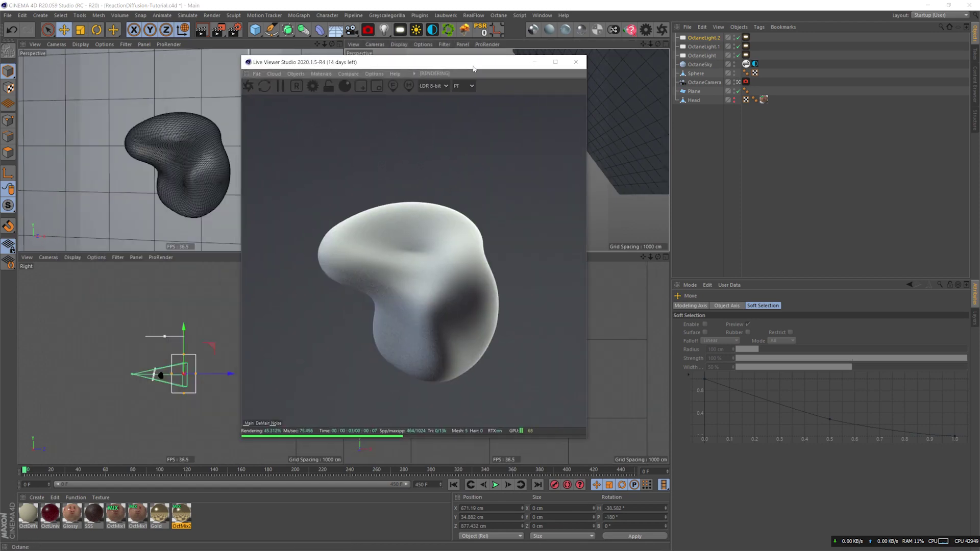
# - Rename the three area lights RimLight, HiLight and TopLight
pyautogui.doubleClick(704, 37)
pyautogui.write('RimLight')
pyautogui.press('Return')
pyautogui.doubleClick(706, 47)
pyautogui.write('High')
pyautogui.press('BackSpace')
pyautogui.press('BackSpace')
pyautogui.write('Light')
pyautogui.press('Return')
pyautogui.doubleClick(703, 56)
pyautogui.write('TopLight')
pyautogui.press('Return')
# - Duplicate TopLight as a larger backdrop light at about Y 3073 cm, Z 3456 cm, tilted to about -54° pitch
pyautogui.moveTo(501, 65); pyautogui.dragTo(344, 74)
pyautogui.keyDown('alt'); pyautogui.moveTo(565, 82); pyautogui.dragTo(528, 124, button='middle'); pyautogui.keyUp('alt')
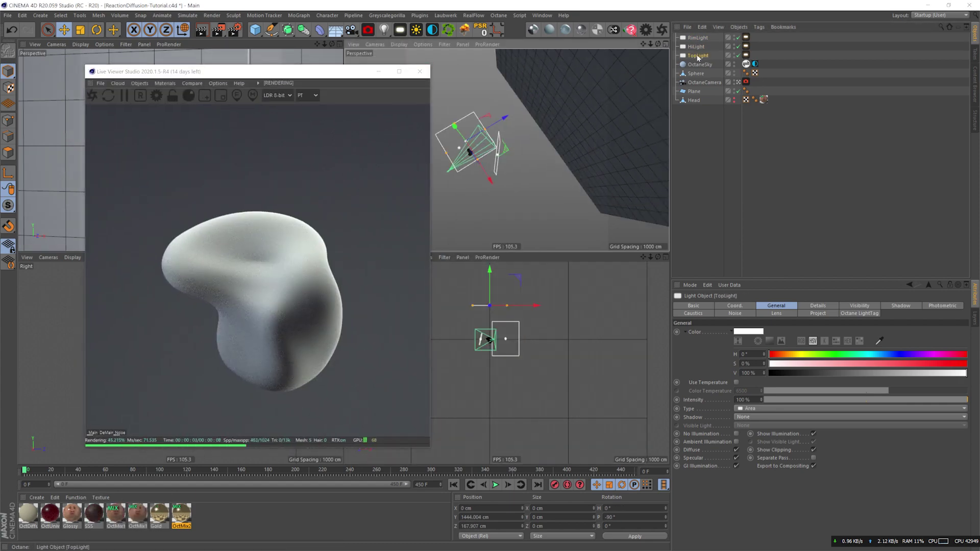
pyautogui.keyDown('ctrl'); pyautogui.moveTo(504, 122); pyautogui.dragTo(553, 120); pyautogui.keyUp('ctrl')
pyautogui.moveTo(531, 136); pyautogui.dragTo(570, 146)
pyautogui.press('e')
pyautogui.press('r')
pyautogui.moveTo(511, 114)
pyautogui.mouseDown()
pyautogui.moveTo(510, 65)
pyautogui.moveTo(504, 106)
pyautogui.mouseUp()
pyautogui.keyDown('alt'); pyautogui.moveTo(507, 184); pyautogui.dragTo(477, 70); pyautogui.keyUp('alt')
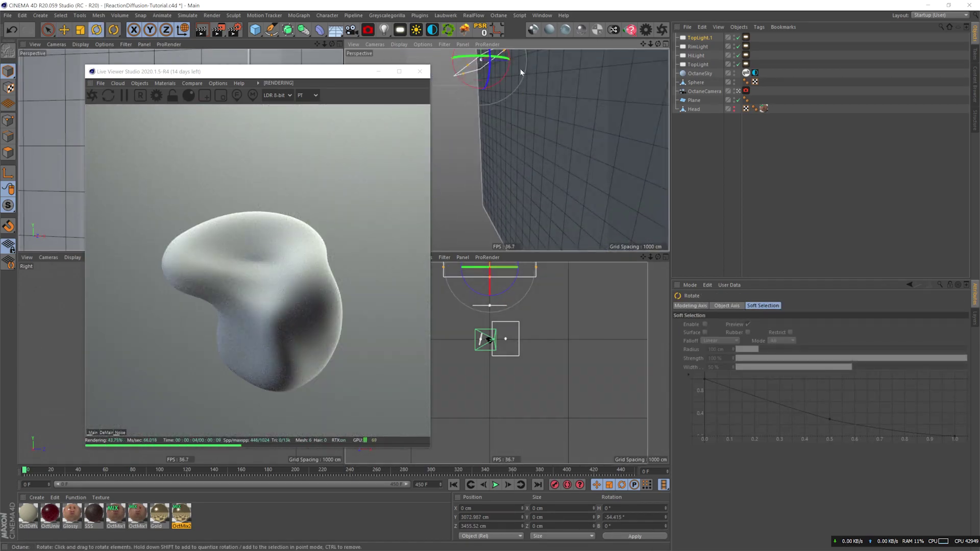
# - Group all the lights and the Octane sky under a null named Lights
pyautogui.doubleClick(701, 38)
pyautogui.hotkey('alt', 'g')
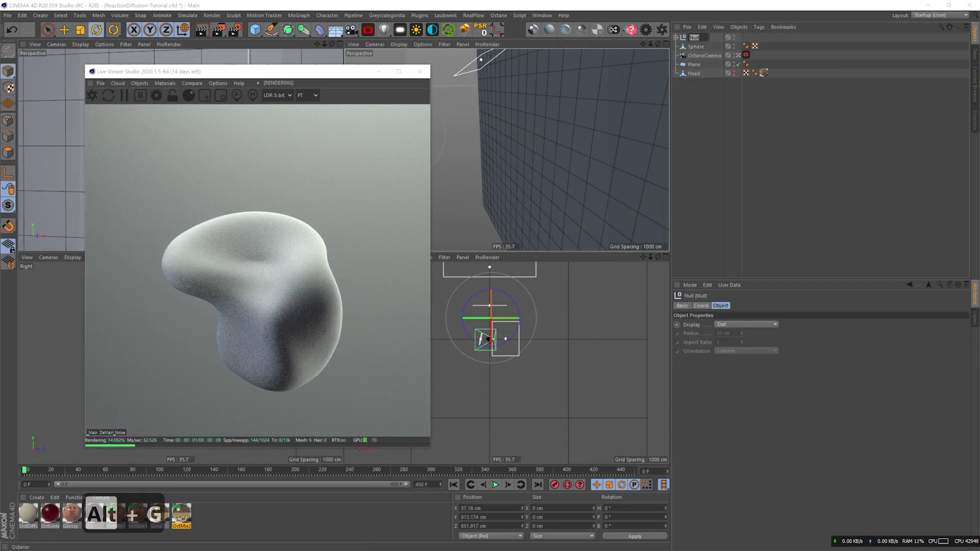
pyautogui.moveTo(318, 67); pyautogui.dragTo(575, 64)
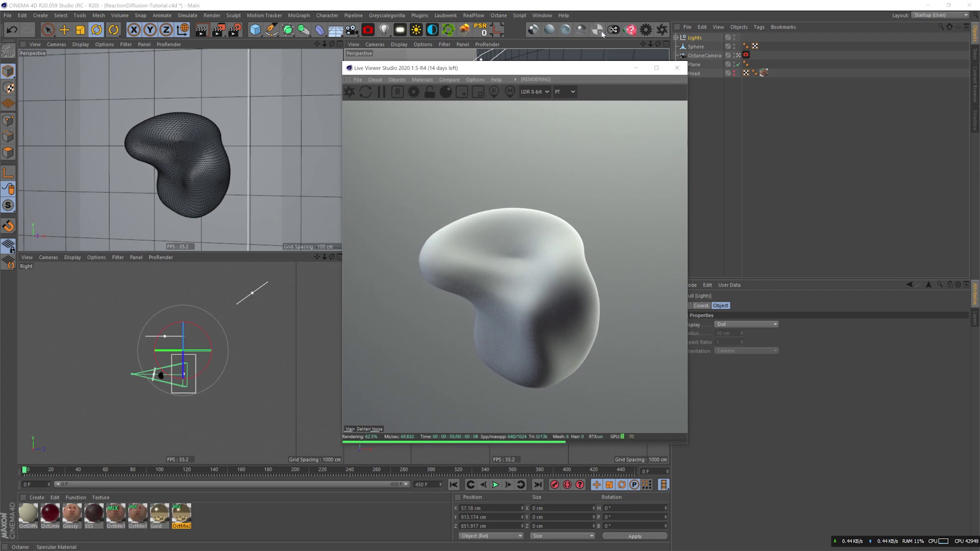
# - Review the Octane path tracing kernel and camera imager settings
pyautogui.click(646, 31)
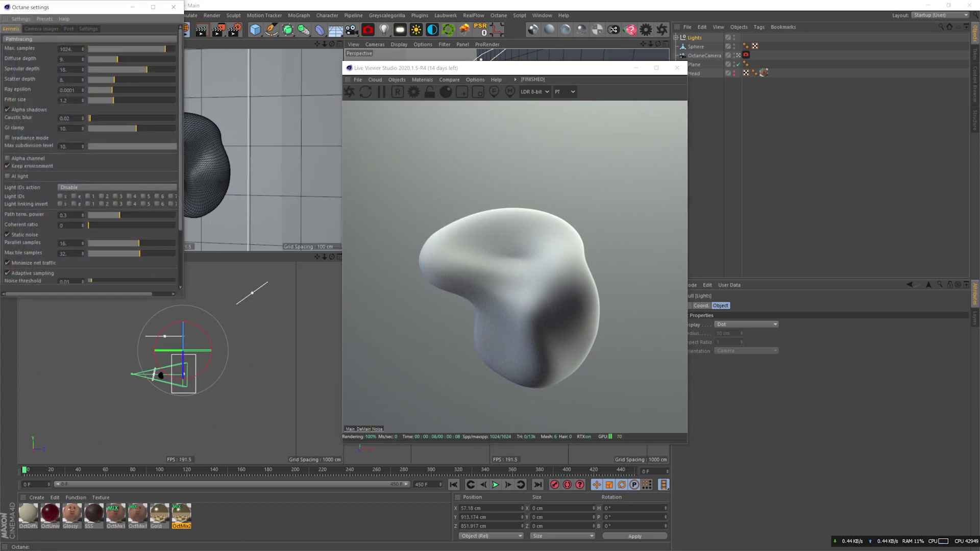
pyautogui.click(41, 29)
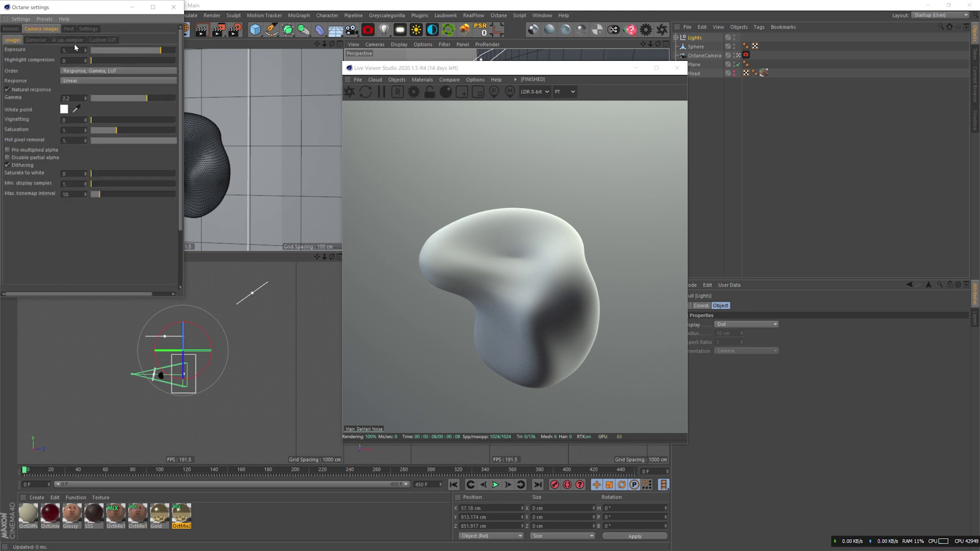
pyautogui.click(176, 7)
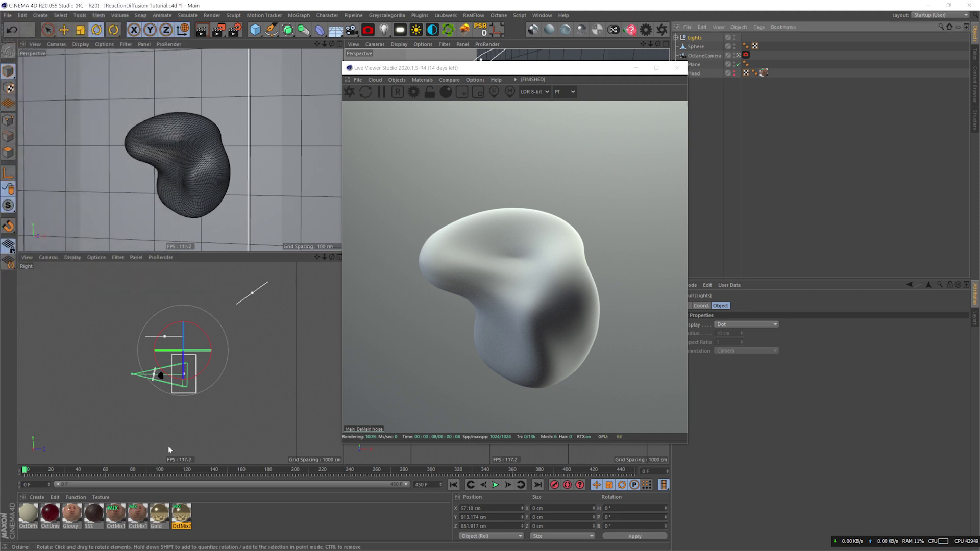
# - Switch to File Explorer and examine the reaction-diffusion JPG sequence in the RD_THREE_JPGs folder
pyautogui.press('super')
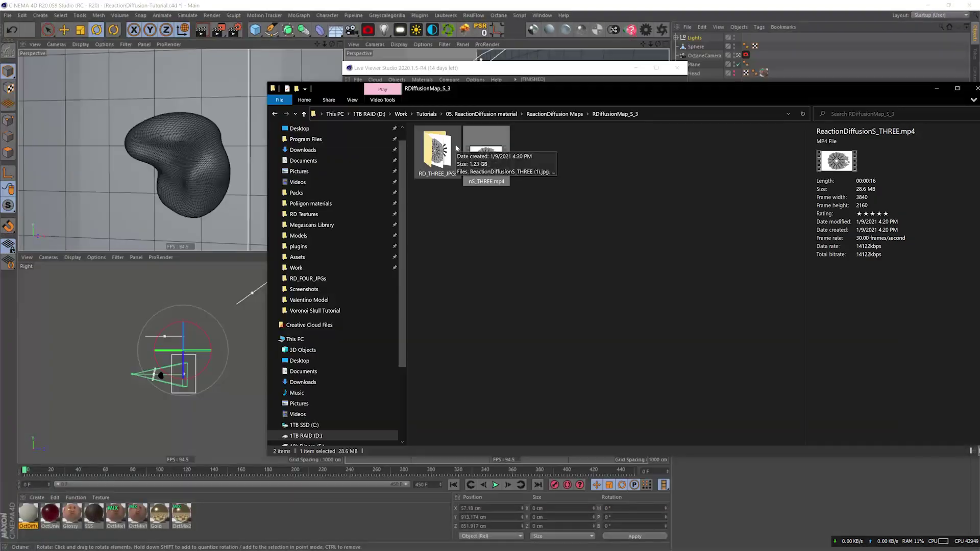
pyautogui.doubleClick(457, 148)
pyautogui.scroll(-20, 457, 280)
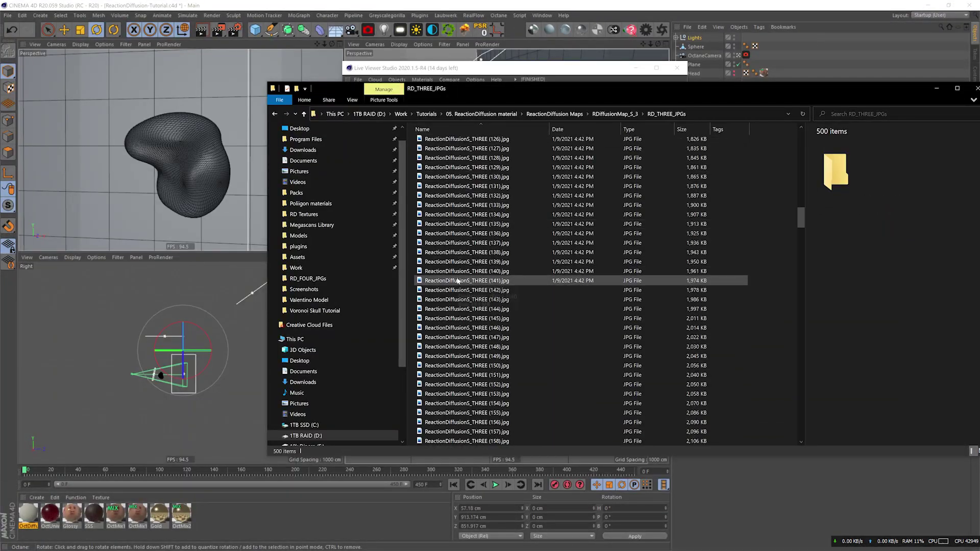
pyautogui.scroll(20, 479, 316)
pyautogui.click(502, 353)
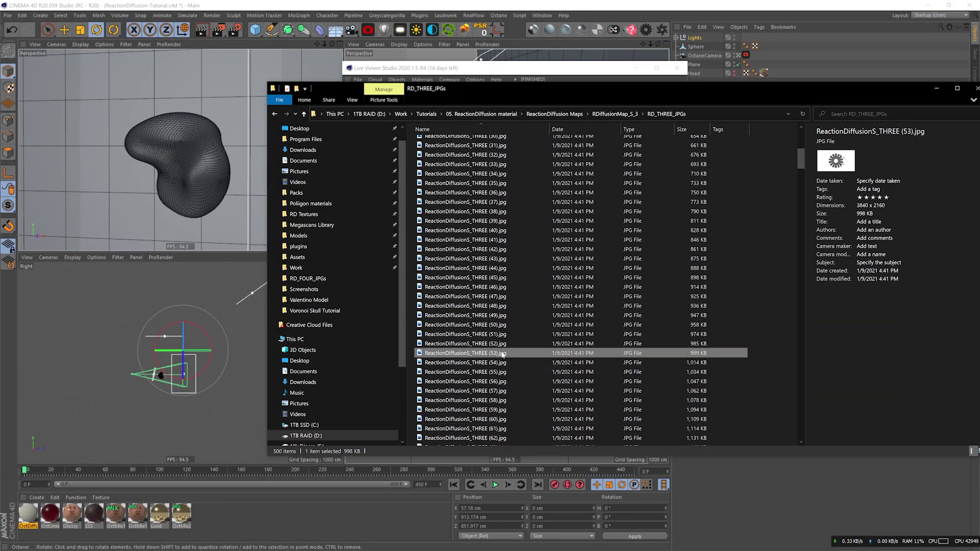
pyautogui.click(502, 363)
pyautogui.click(502, 354)
pyautogui.click(775, 192)
pyautogui.moveTo(801, 164); pyautogui.dragTo(806, 440)
pyautogui.click(547, 412)
pyautogui.click(304, 114)
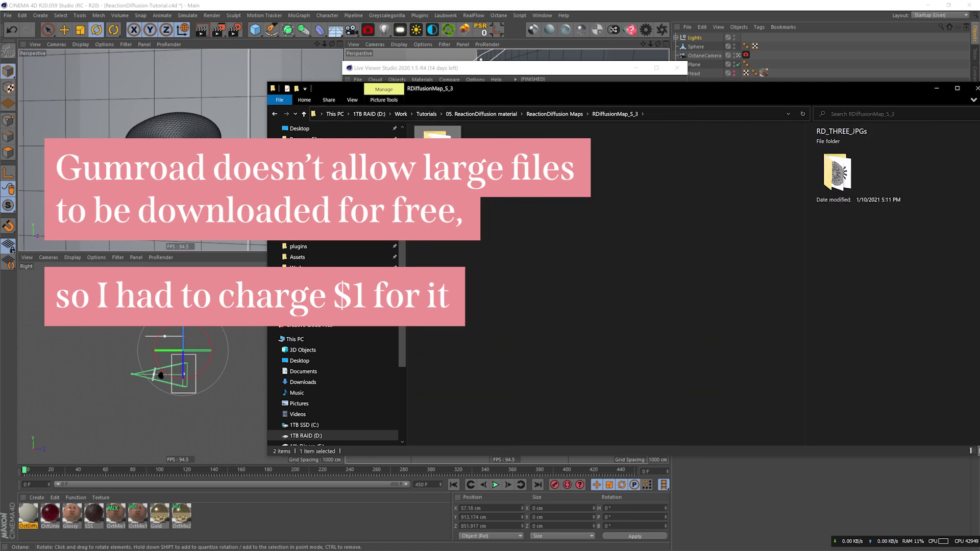
pyautogui.click(304, 114)
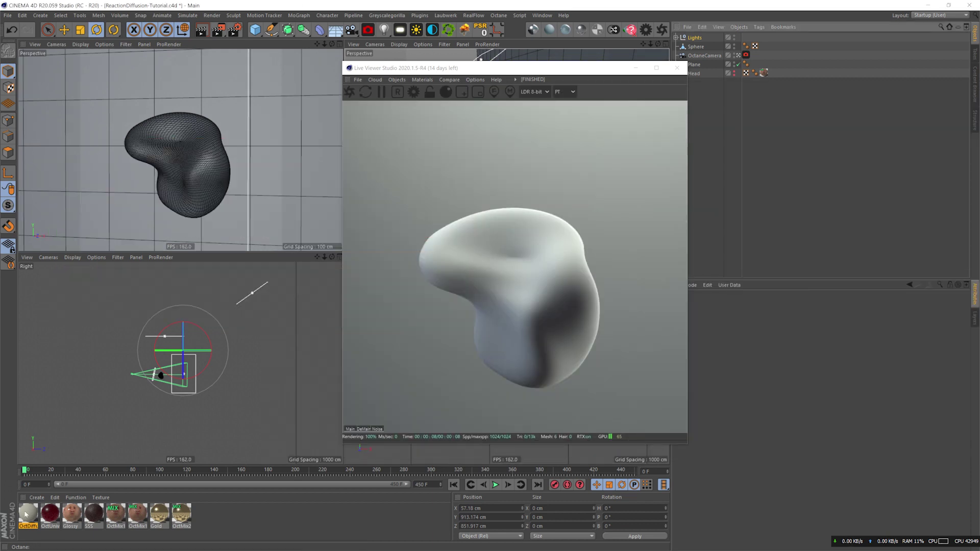
# - Toggle off the Live Viewer's render info and shift the camera so the blob sits slightly higher in frame
pyautogui.rightClick(430, 353)
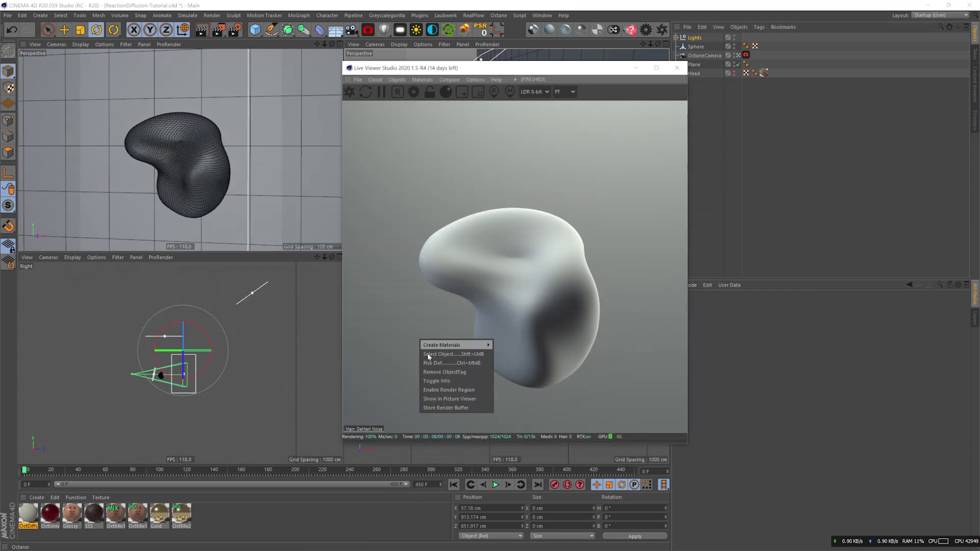
pyautogui.click(439, 380)
pyautogui.keyDown('alt'); pyautogui.moveTo(200, 171); pyautogui.dragTo(200, 166, button='middle'); pyautogui.keyUp('alt')
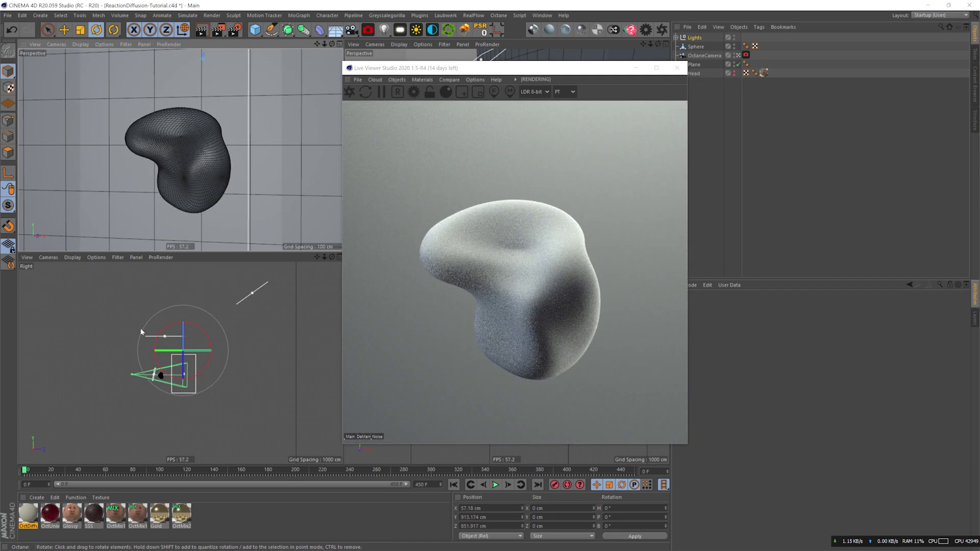
# - Apply the OctDiffuse1 material to the backdrop plane and check its diffuse colour
pyautogui.moveTo(30, 515); pyautogui.dragTo(121, 222)
pyautogui.doubleClick(28, 512)
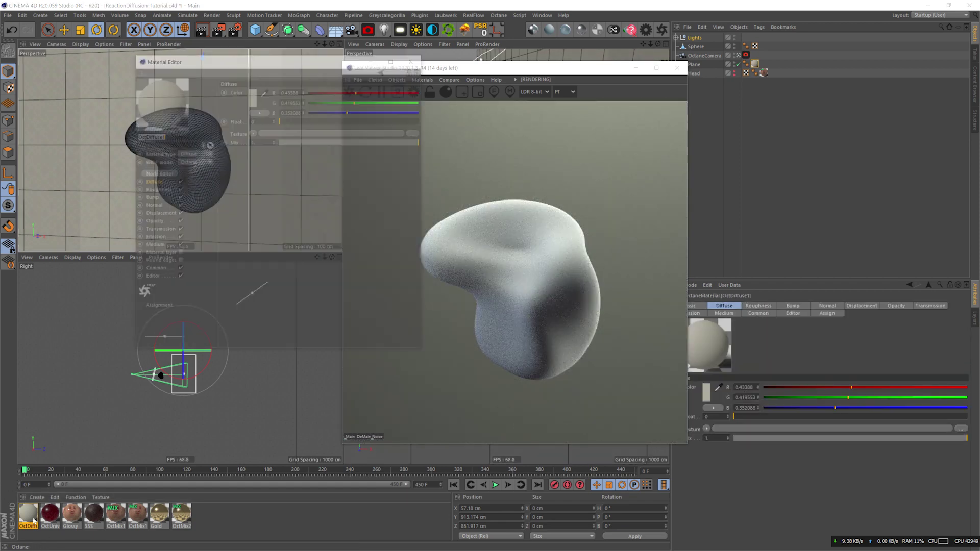
pyautogui.click(253, 102)
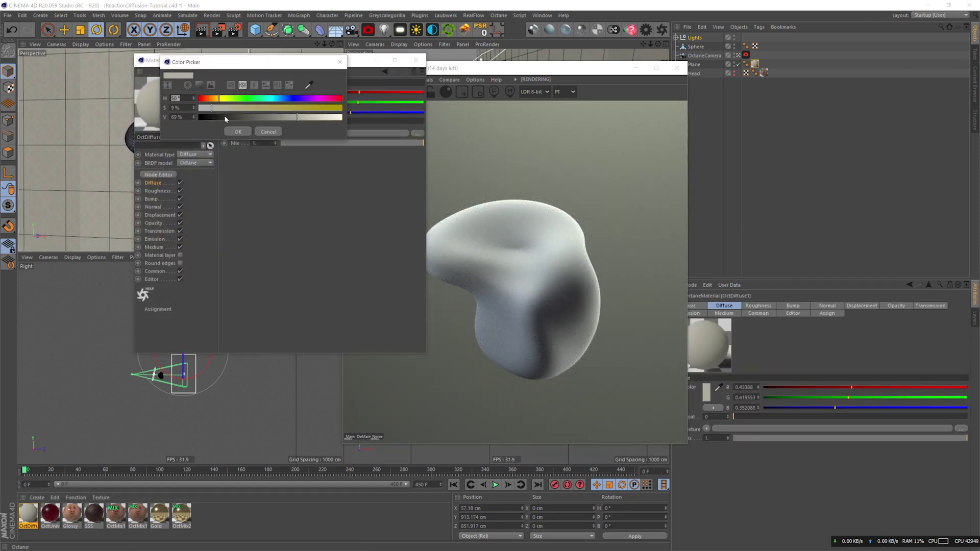
pyautogui.click(344, 64)
pyautogui.click(415, 61)
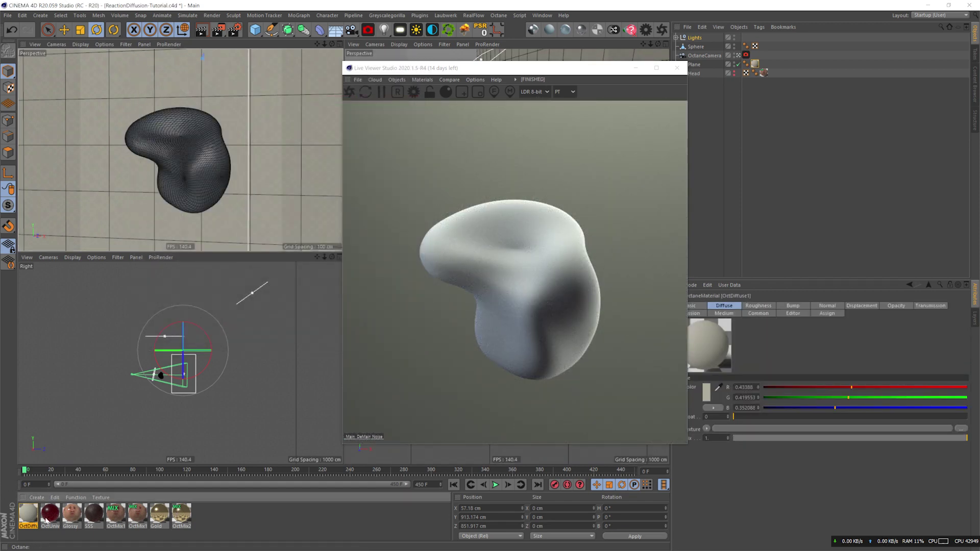
# - Apply the OctUniversal1 material to the blob, open its node graph and move the connected input nodes lower down
pyautogui.moveTo(46, 521); pyautogui.dragTo(188, 171)
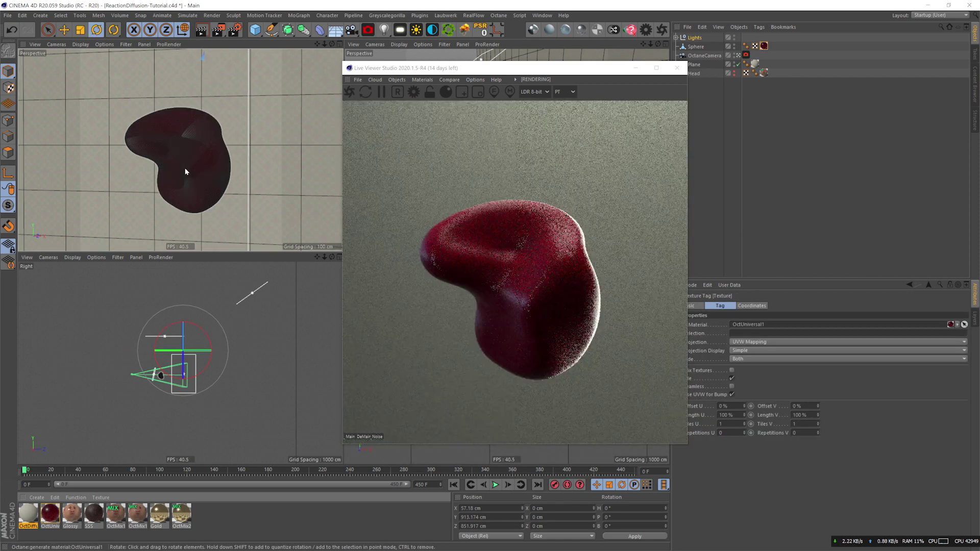
pyautogui.doubleClick(51, 515)
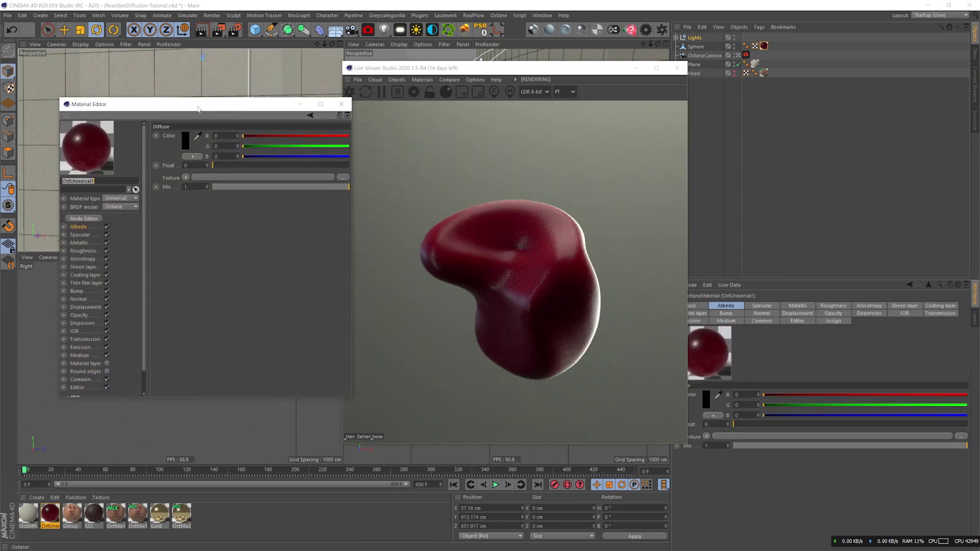
pyautogui.click(84, 218)
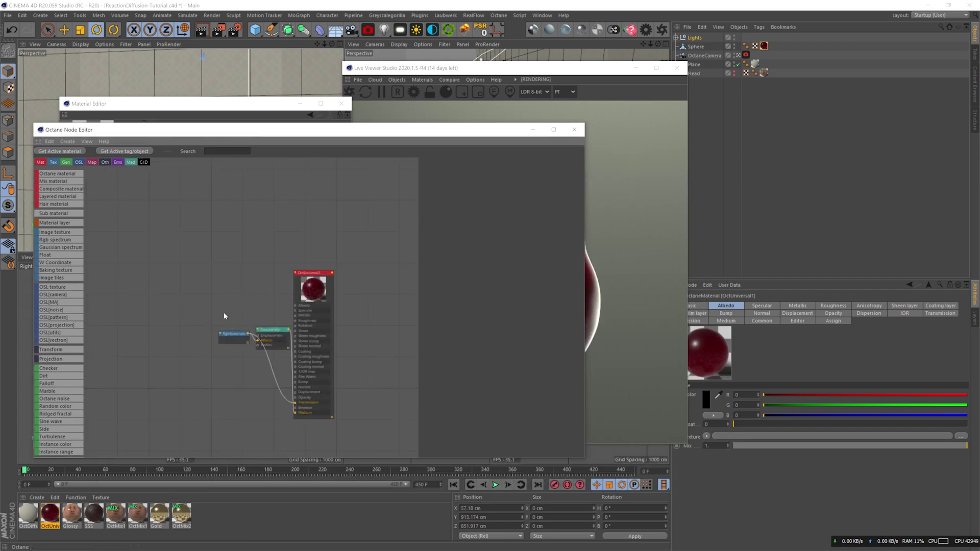
pyautogui.moveTo(227, 321); pyautogui.dragTo(270, 339)
pyautogui.moveTo(269, 335); pyautogui.dragTo(238, 407)
# - Inspect OctUniversal1's roughness and transmission, its RGB spectrum colour and its scattering medium's density and radius
pyautogui.click(312, 271)
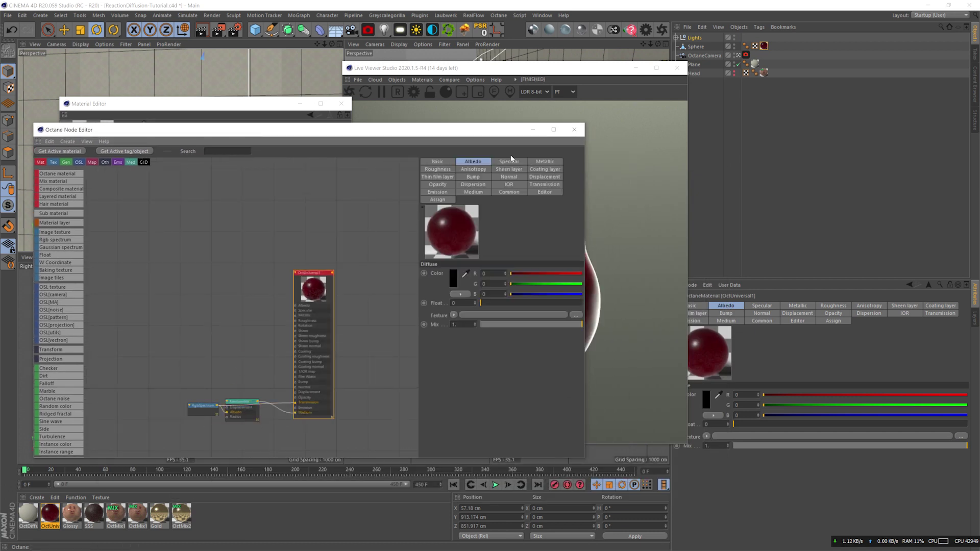
pyautogui.click(437, 168)
pyautogui.click(541, 185)
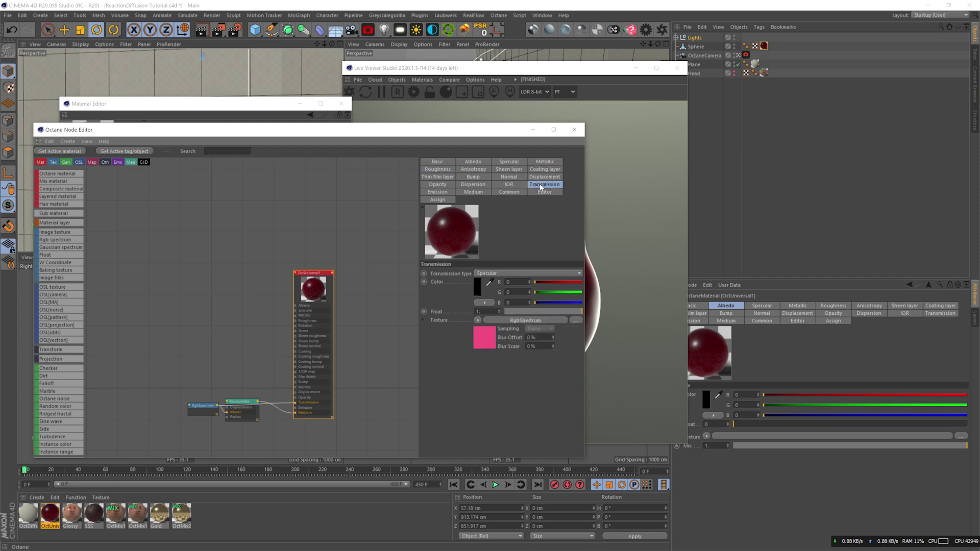
pyautogui.moveTo(202, 409); pyautogui.dragTo(195, 391)
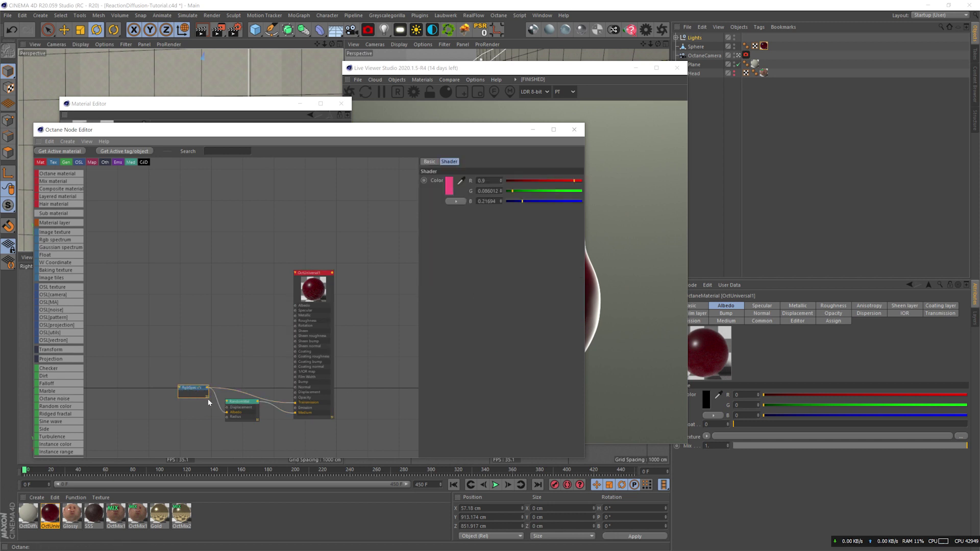
pyautogui.click(239, 402)
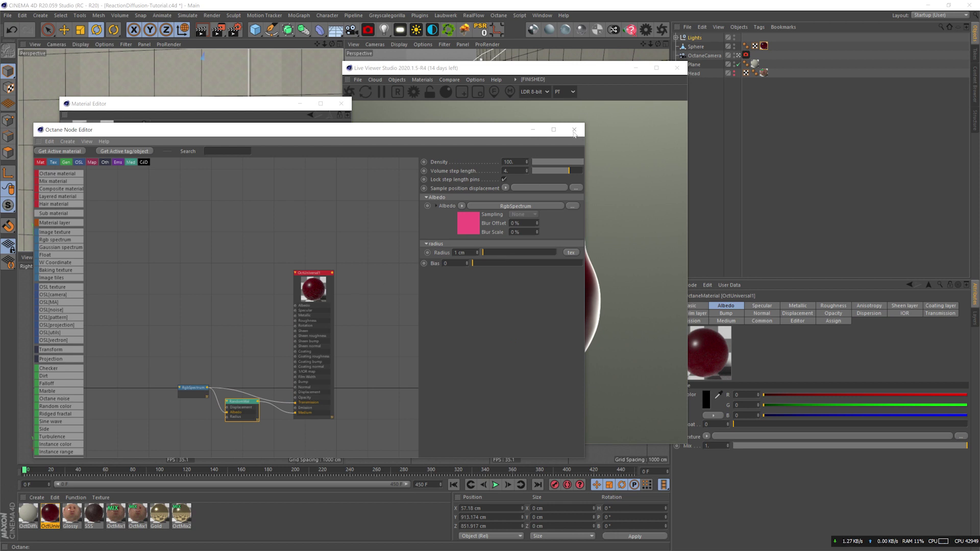
pyautogui.click(575, 130)
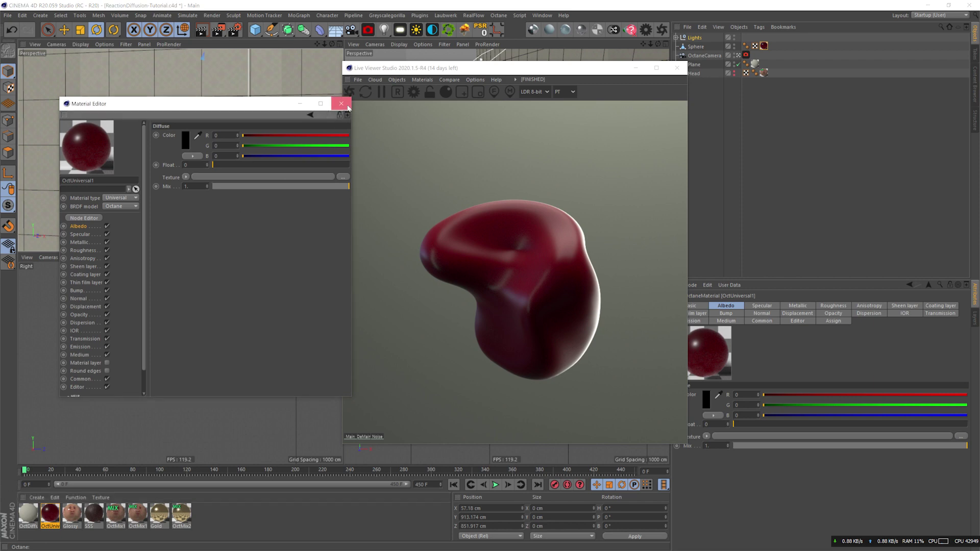
pyautogui.click(341, 103)
# - Apply the Gold material to the blob and examine its node graph and main material node
pyautogui.moveTo(160, 513); pyautogui.dragTo(175, 182)
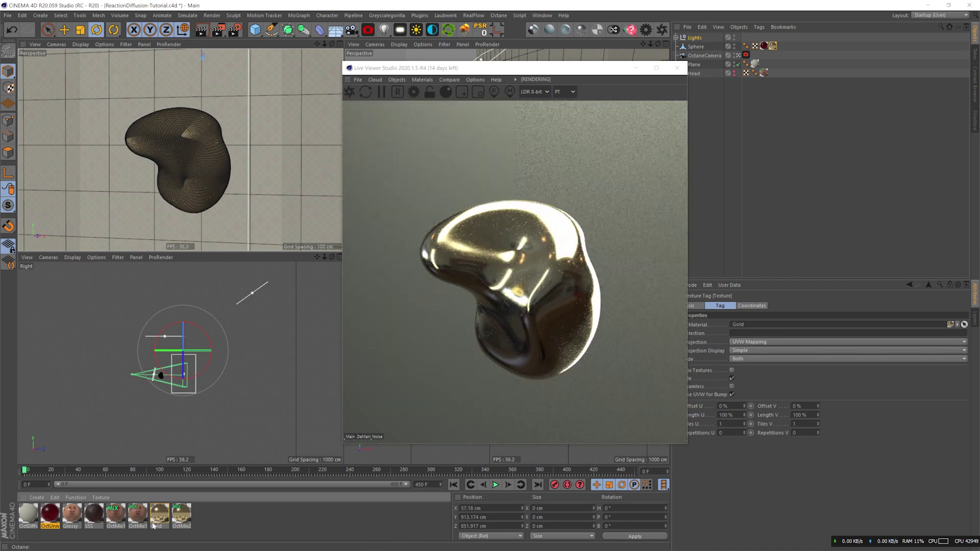
pyautogui.doubleClick(158, 517)
pyautogui.click(160, 175)
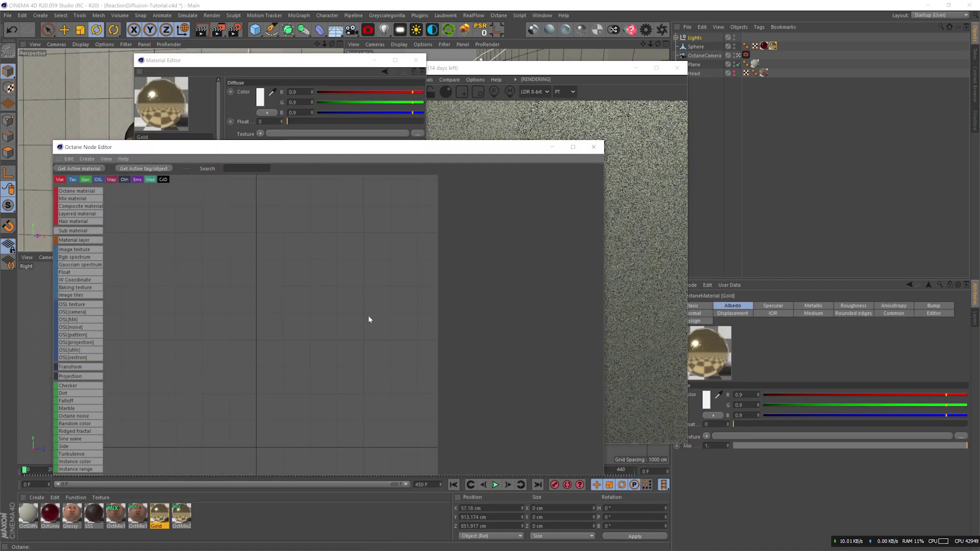
pyautogui.scroll(-6, 307, 390)
pyautogui.scroll(7, 325, 352)
pyautogui.moveTo(270, 326); pyautogui.dragTo(322, 343, button='middle')
pyautogui.scroll(2, 322, 342)
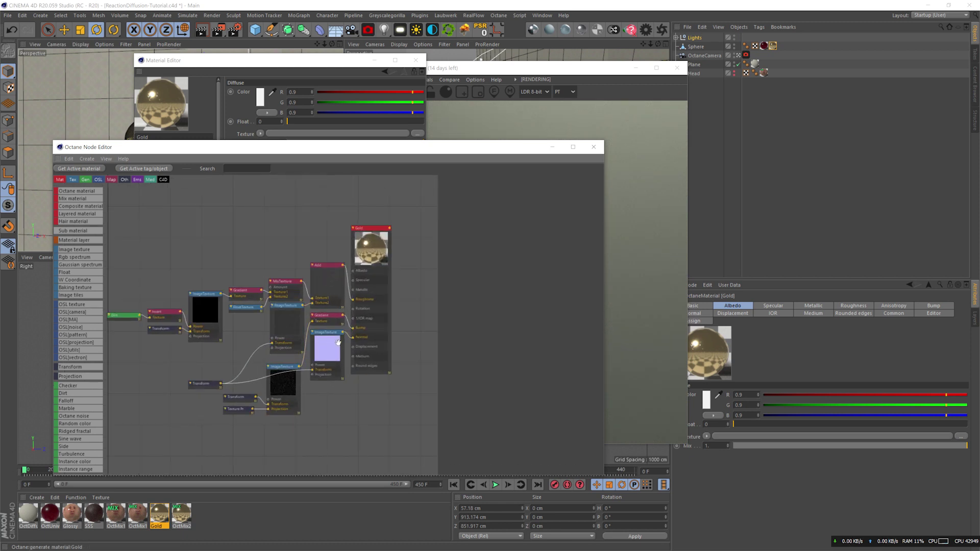
pyautogui.click(369, 228)
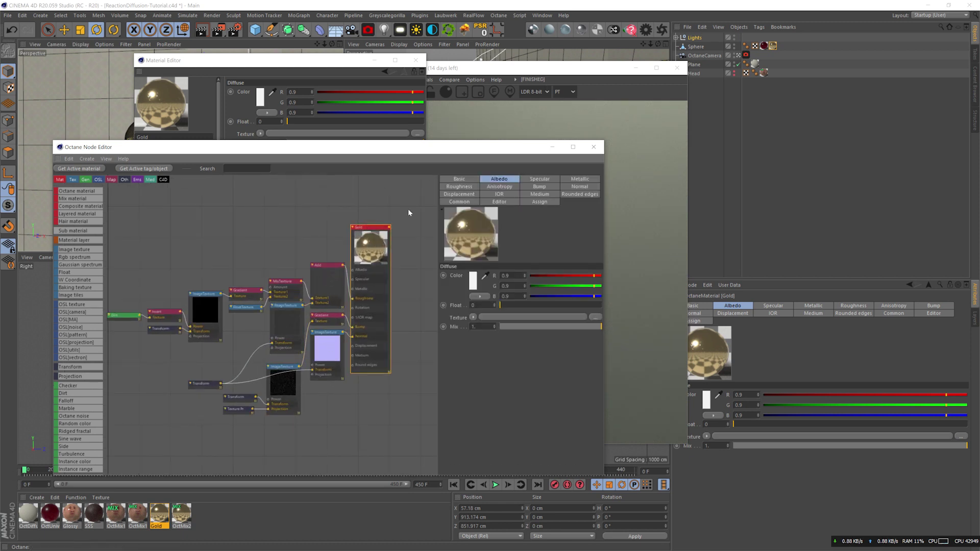
# - Examine the Gold material's IOR and albedo settings, close the material windows and reposition the Live Viewer
pyautogui.click(503, 195)
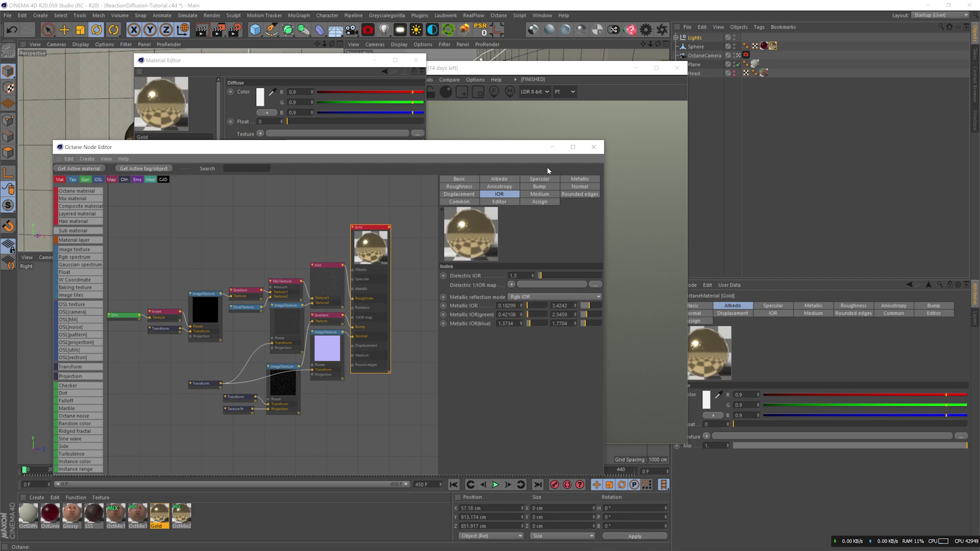
pyautogui.click(513, 180)
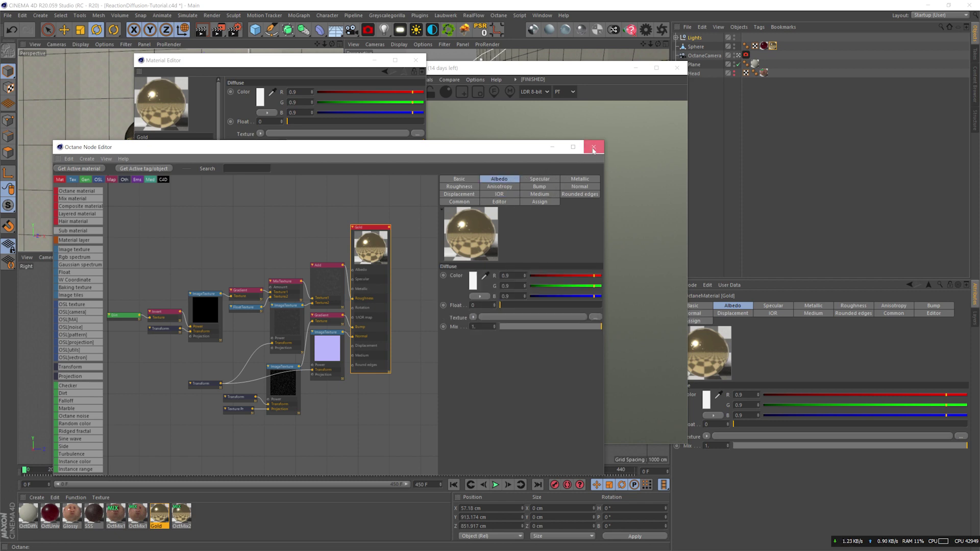
pyautogui.click(594, 147)
pyautogui.click(416, 60)
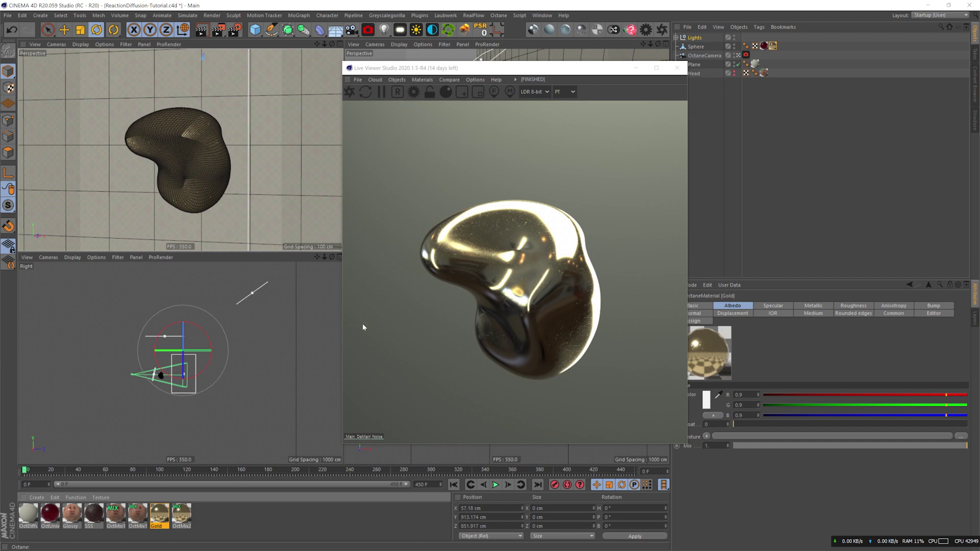
pyautogui.moveTo(408, 68); pyautogui.dragTo(369, 70)
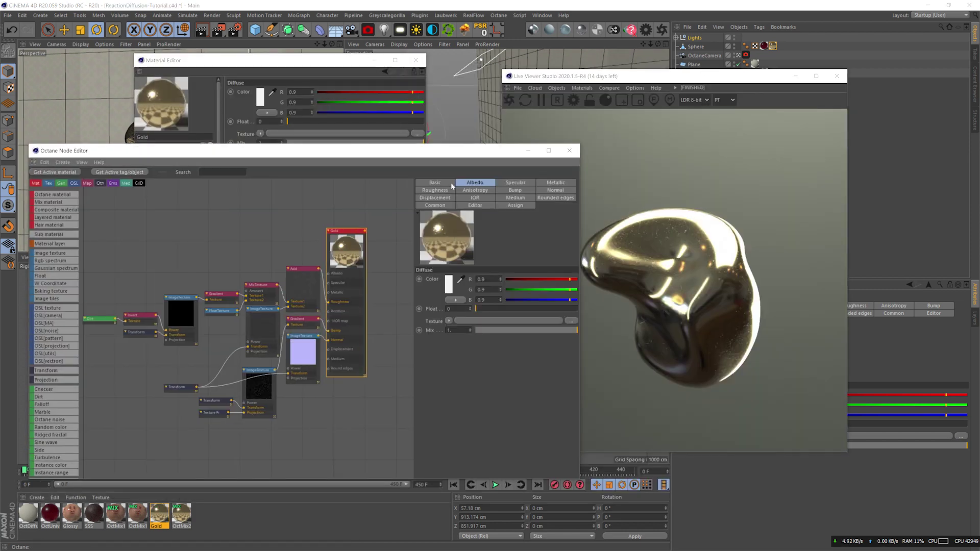
# - Try the Beckmann BRDF model on the Gold material and set it back to Octane
pyautogui.click(435, 183)
pyautogui.click(513, 304)
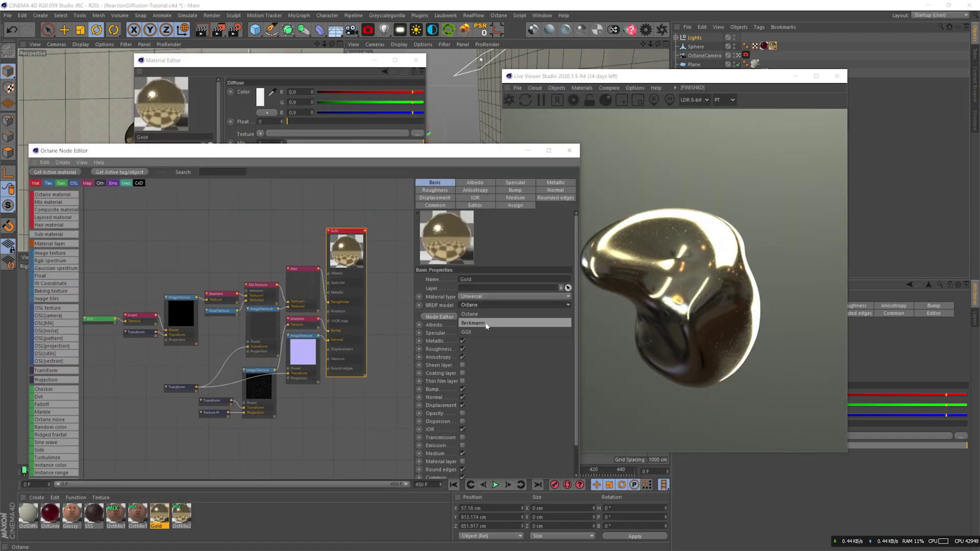
pyautogui.click(486, 323)
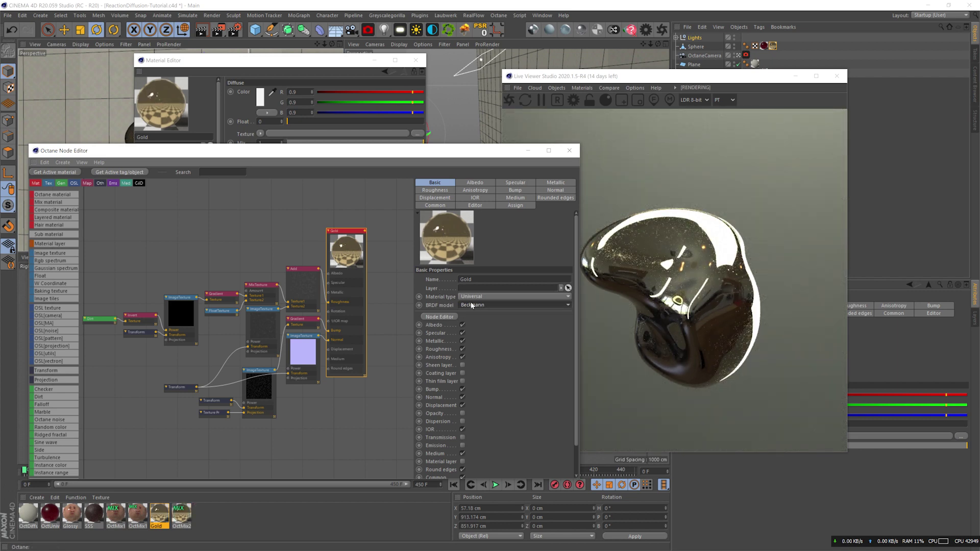
pyautogui.click(470, 314)
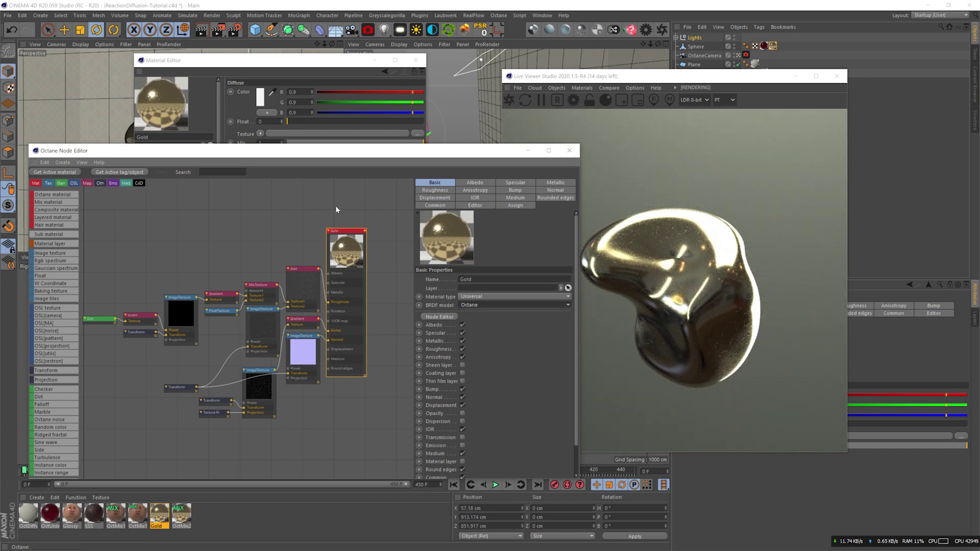
# - Add a Mix material node to the graph and connect the Gold material to its Material2 input
pyautogui.moveTo(368, 206); pyautogui.dragTo(271, 274, button='middle')
pyautogui.moveTo(59, 203); pyautogui.dragTo(357, 272)
pyautogui.doubleClick(24, 514)
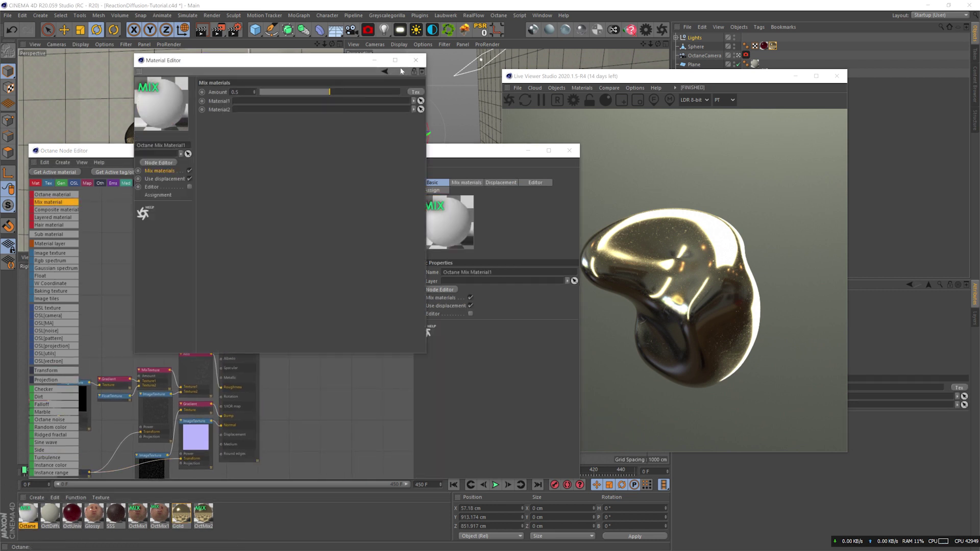
pyautogui.click(415, 59)
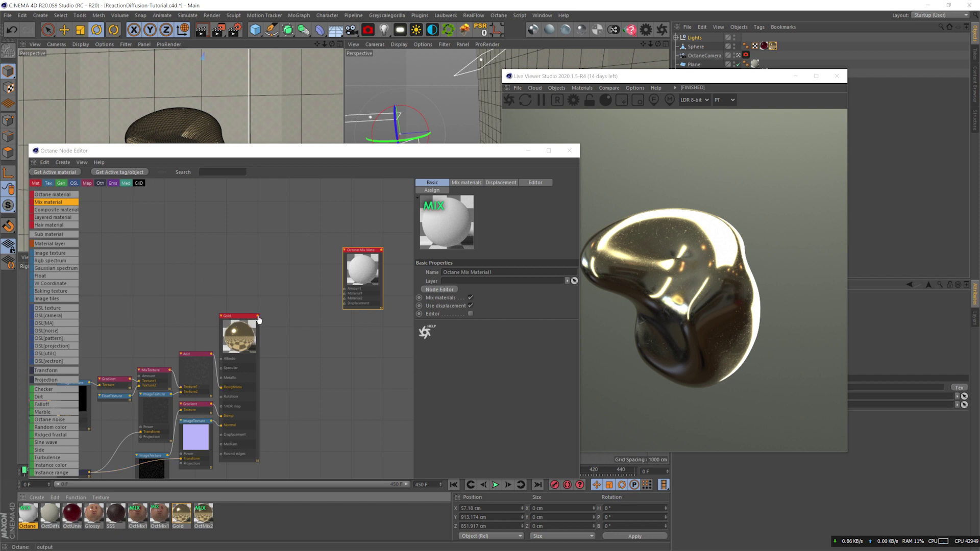
pyautogui.moveTo(259, 319); pyautogui.dragTo(347, 302)
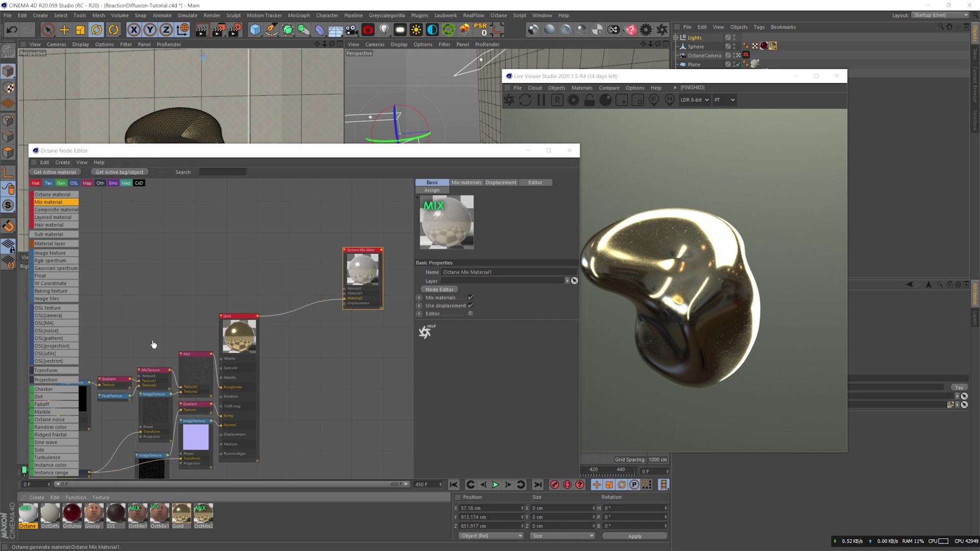
# - Place the red OctUniversal1 nodes above Gold and connect OctUniversal1 to the mix material's Material1 input
pyautogui.scroll(3, 270, 317)
pyautogui.scroll(-8, 281, 316)
pyautogui.scroll(1, 292, 260)
pyautogui.moveTo(298, 240); pyautogui.dragTo(281, 305, button='middle')
pyautogui.moveTo(305, 315); pyautogui.dragTo(215, 218)
pyautogui.moveTo(283, 239); pyautogui.dragTo(245, 337)
pyautogui.scroll(4, 271, 360)
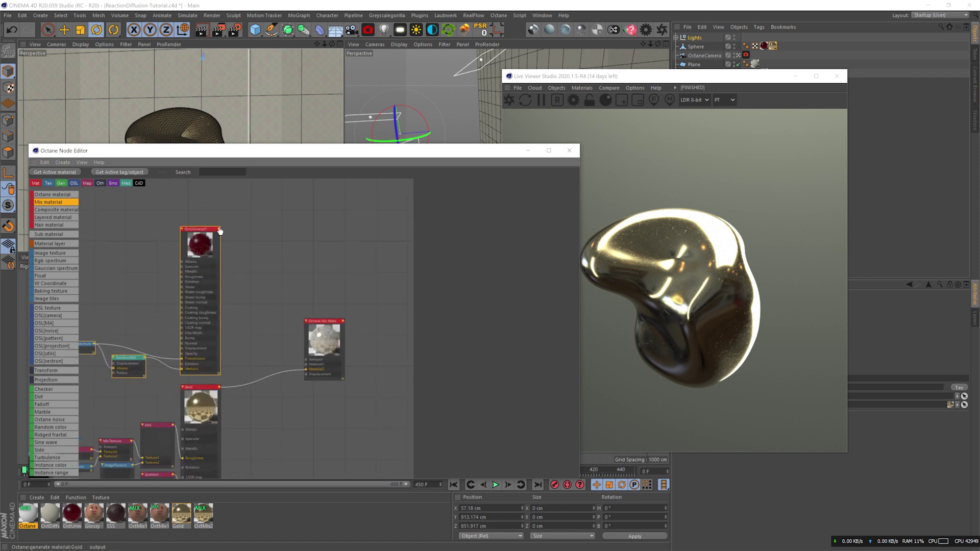
pyautogui.moveTo(307, 368); pyautogui.dragTo(307, 364)
pyautogui.moveTo(285, 259); pyautogui.dragTo(302, 300, button='middle')
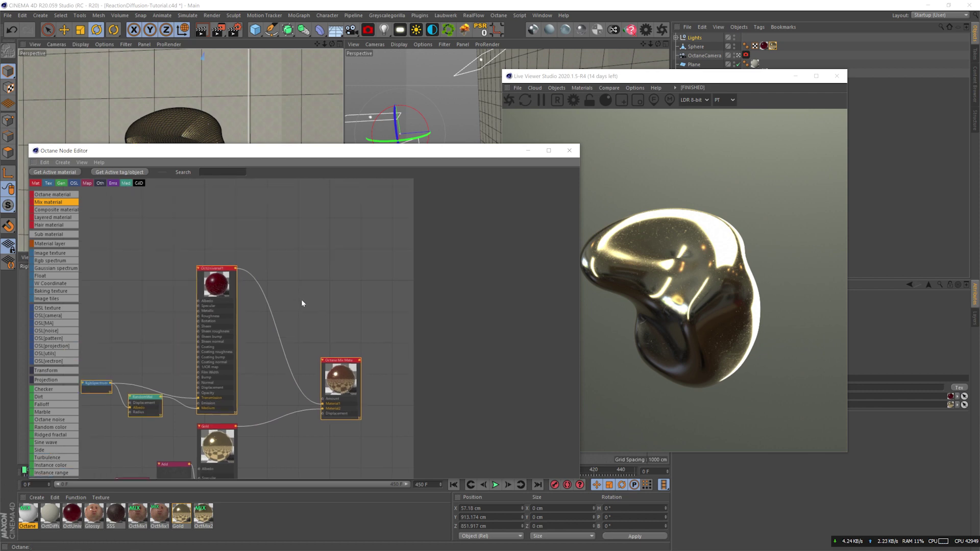
# - Add an image texture using the first image in RDiffusionMap_S_2's RD_TWO_JPGs folder, without copying it to the project location
pyautogui.moveTo(290, 217); pyautogui.dragTo(286, 217)
pyautogui.click(566, 202)
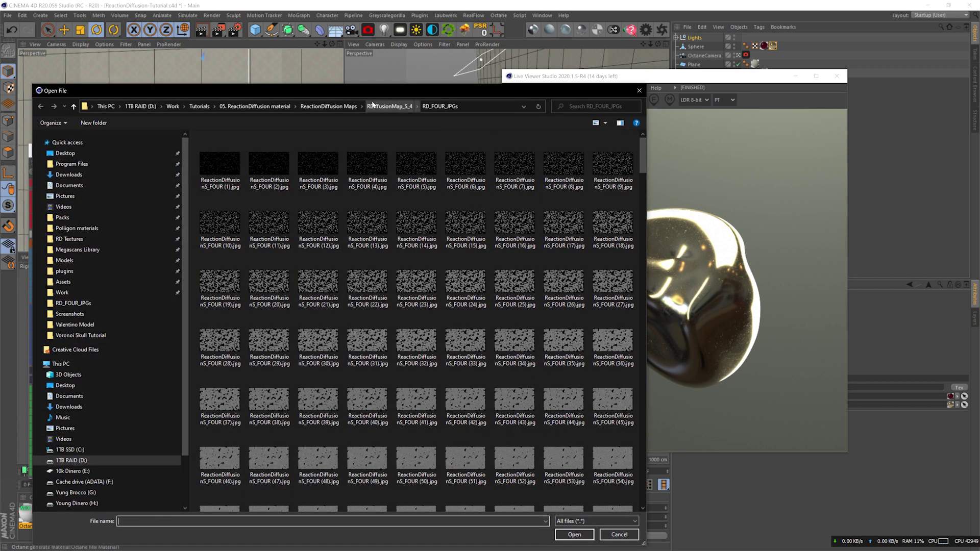
pyautogui.click(337, 106)
pyautogui.doubleClick(317, 161)
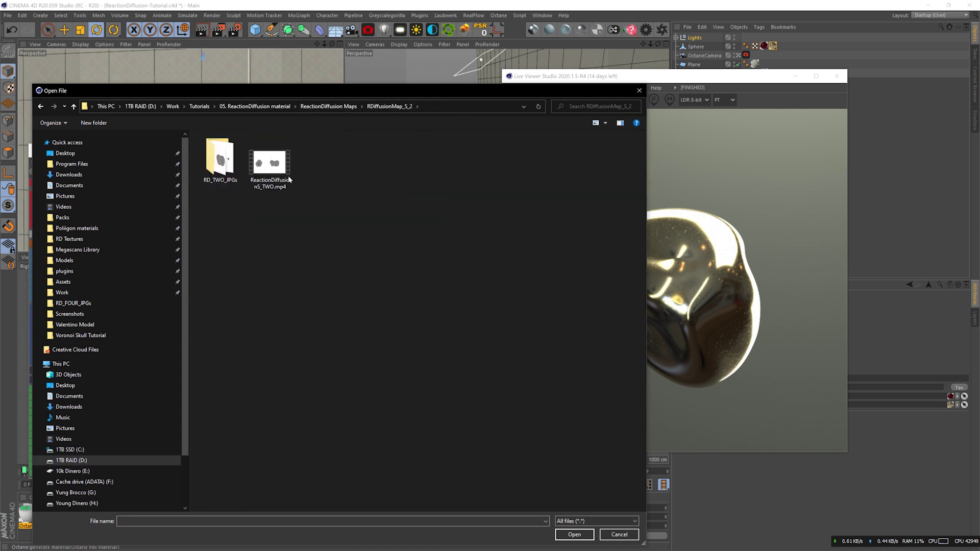
pyautogui.doubleClick(221, 164)
pyautogui.doubleClick(223, 166)
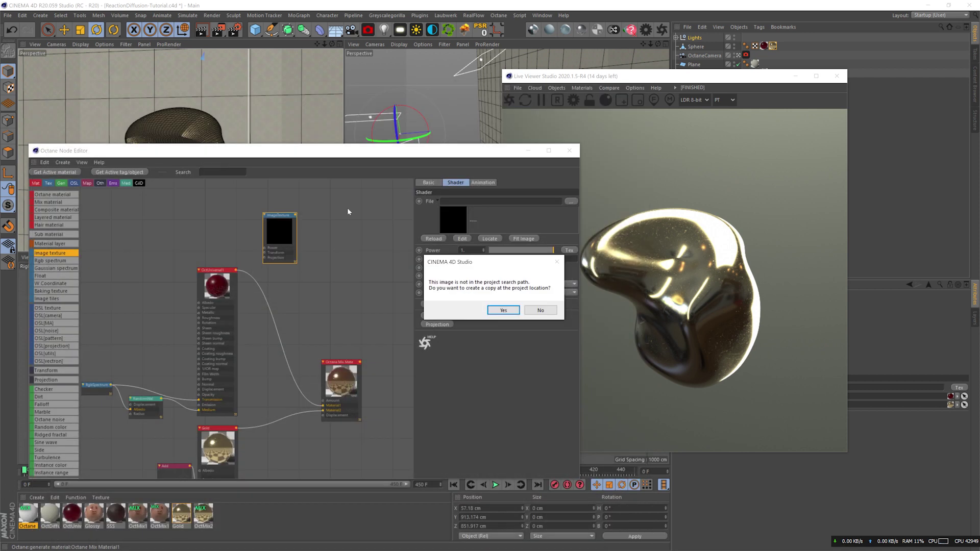
pyautogui.click(545, 316)
# - Calculate the image texture's animation range of frames 0 to 450 at 30 fps and connect it to the mix material's Amount
pyautogui.click(484, 183)
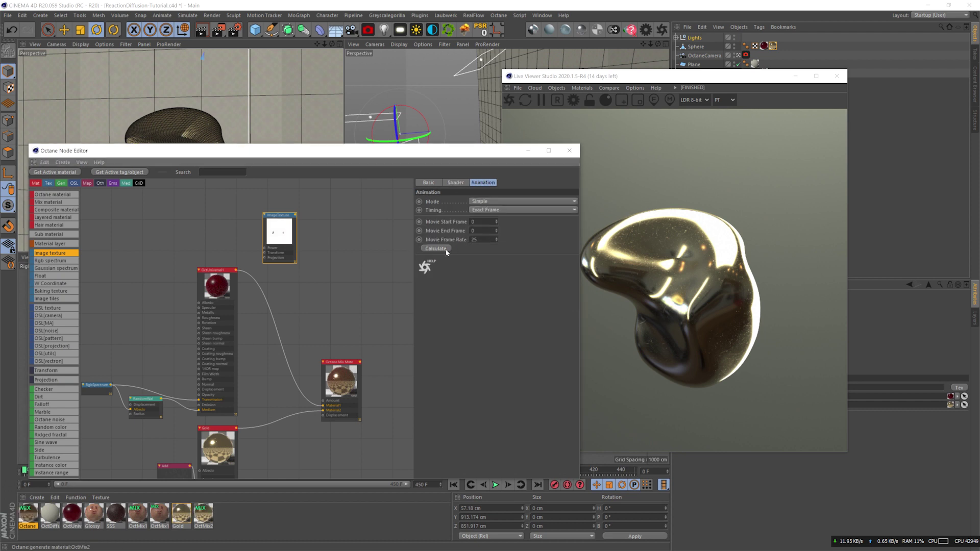
pyautogui.click(439, 249)
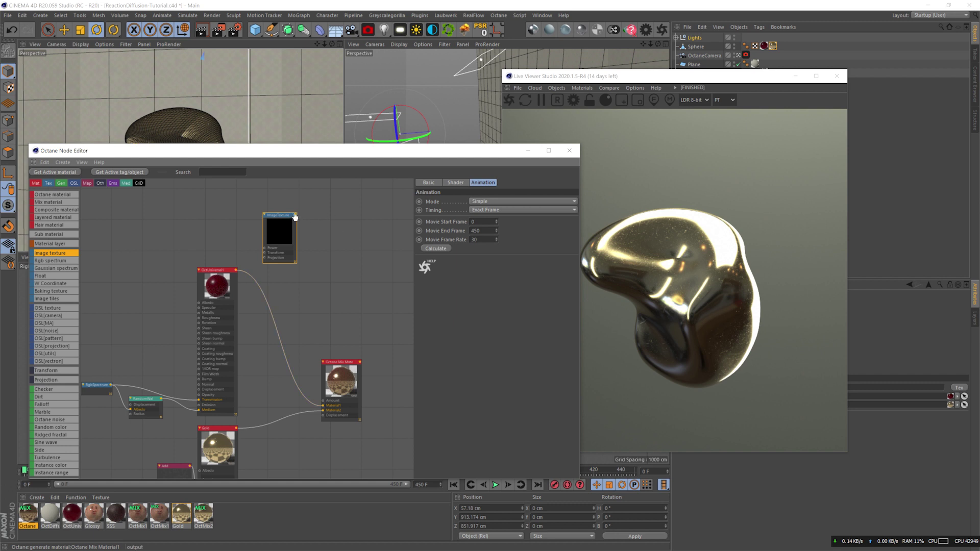
pyautogui.moveTo(335, 400); pyautogui.dragTo(323, 401)
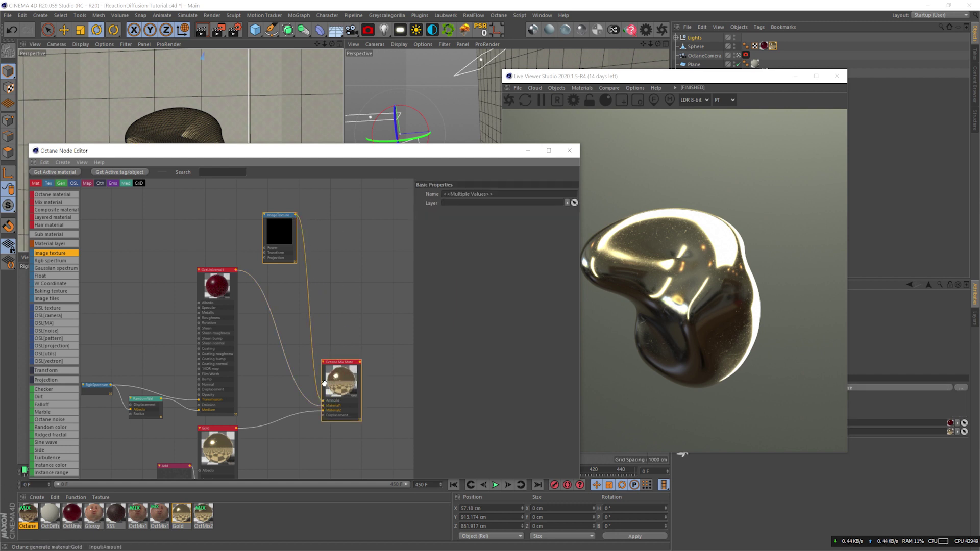
# - Apply the new Octane mix material to the Sphere, remove its earlier material tags and rearrange the editor and viewer windows
pyautogui.moveTo(393, 155); pyautogui.dragTo(352, 139)
pyautogui.click(238, 197)
pyautogui.click(411, 164)
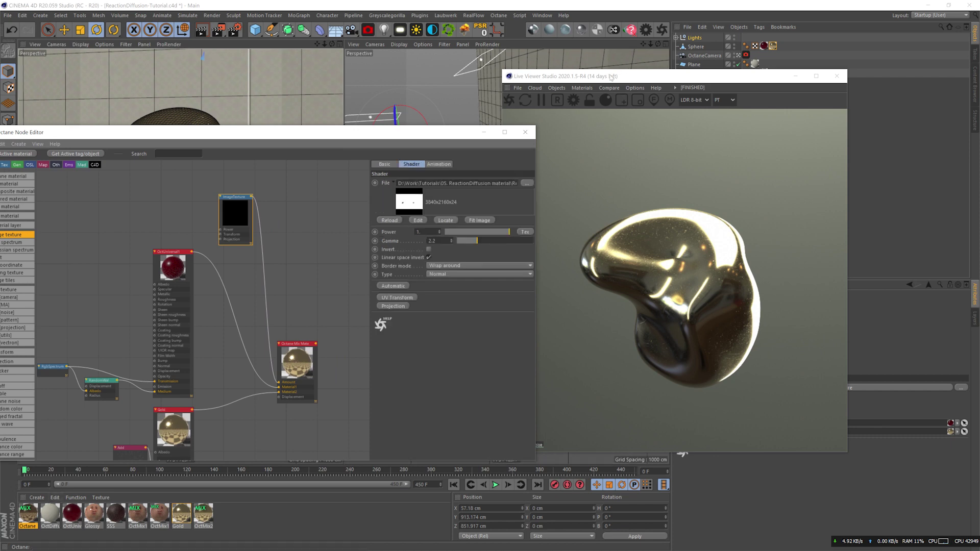
pyautogui.moveTo(611, 76); pyautogui.dragTo(471, 113)
pyautogui.moveTo(25, 512); pyautogui.dragTo(700, 48)
pyautogui.click(764, 46)
pyautogui.moveTo(523, 118); pyautogui.dragTo(720, 115)
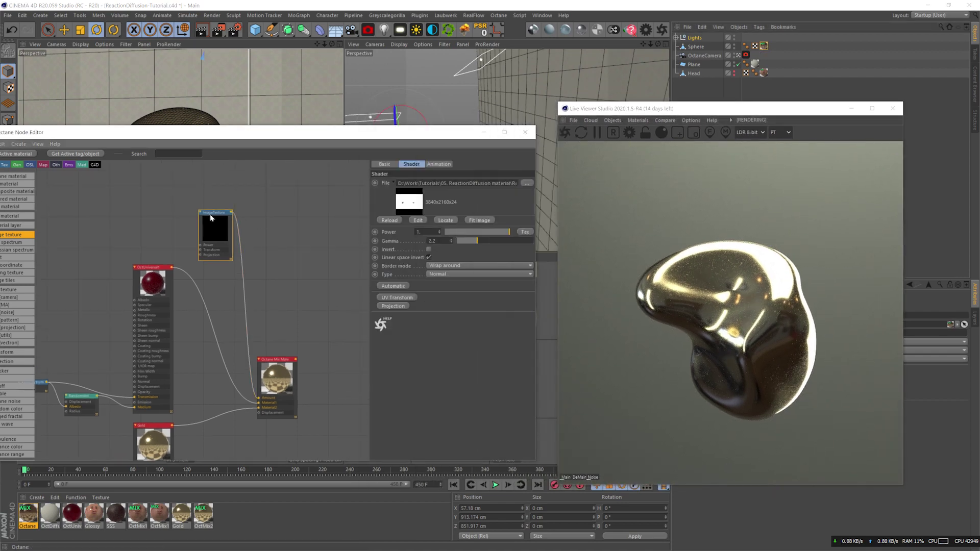
# - Enable Animate Preview on the mix material and return the timeline to its start
pyautogui.click(284, 359)
pyautogui.click(489, 165)
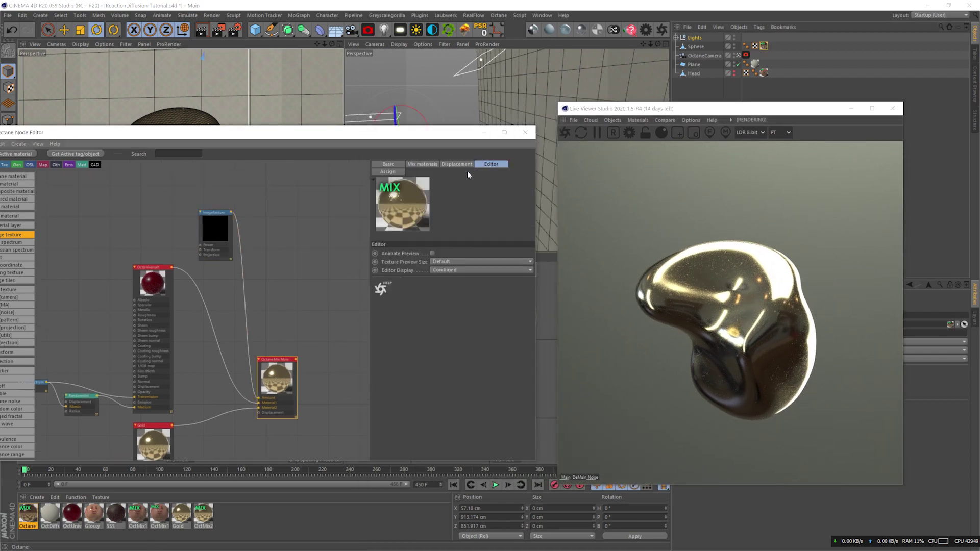
pyautogui.moveTo(339, 132); pyautogui.dragTo(372, 72)
pyautogui.moveTo(38, 473); pyautogui.dragTo(1, 465)
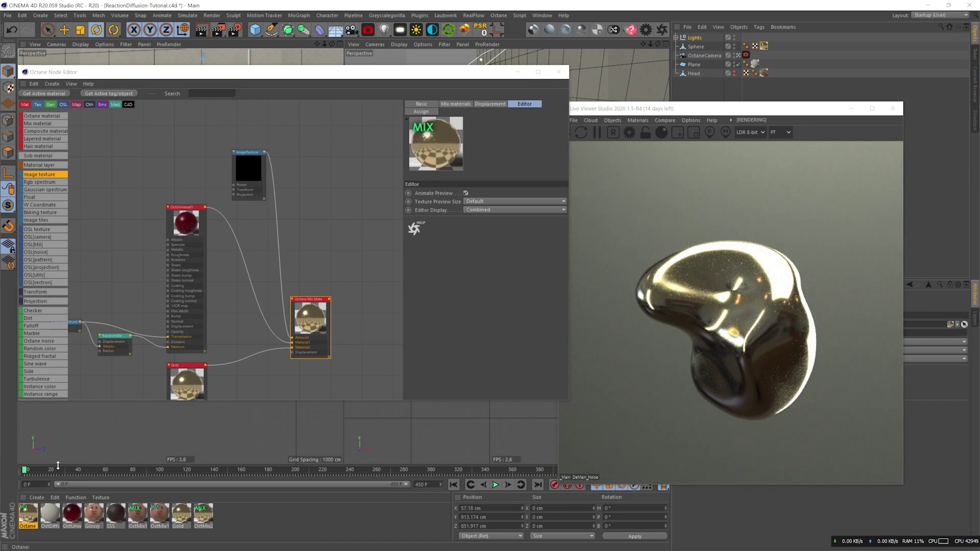
# - Set the image texture's movie start frame to 1 and scrub the timeline to frame 366 to preview the growth
pyautogui.click(248, 153)
pyautogui.click(472, 104)
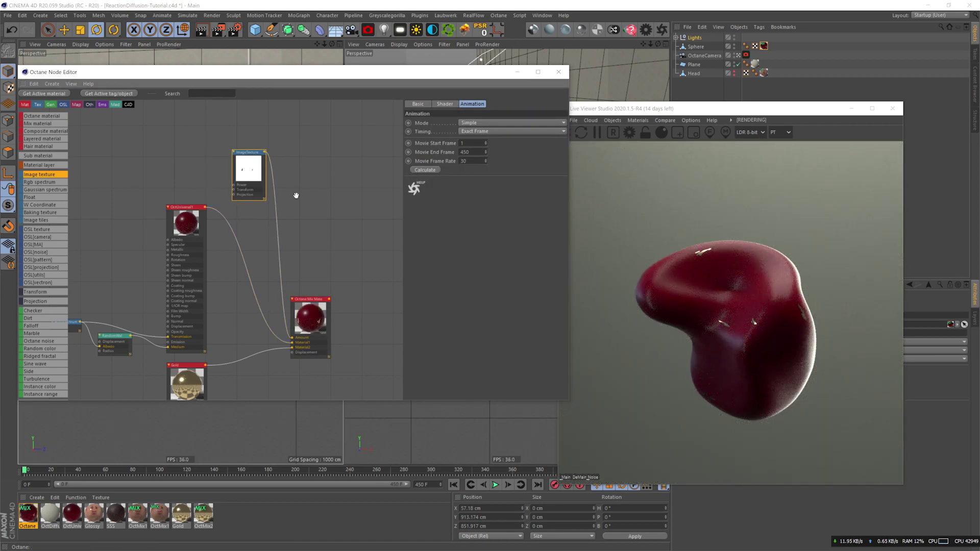
pyautogui.moveTo(40, 475); pyautogui.dragTo(520, 480)
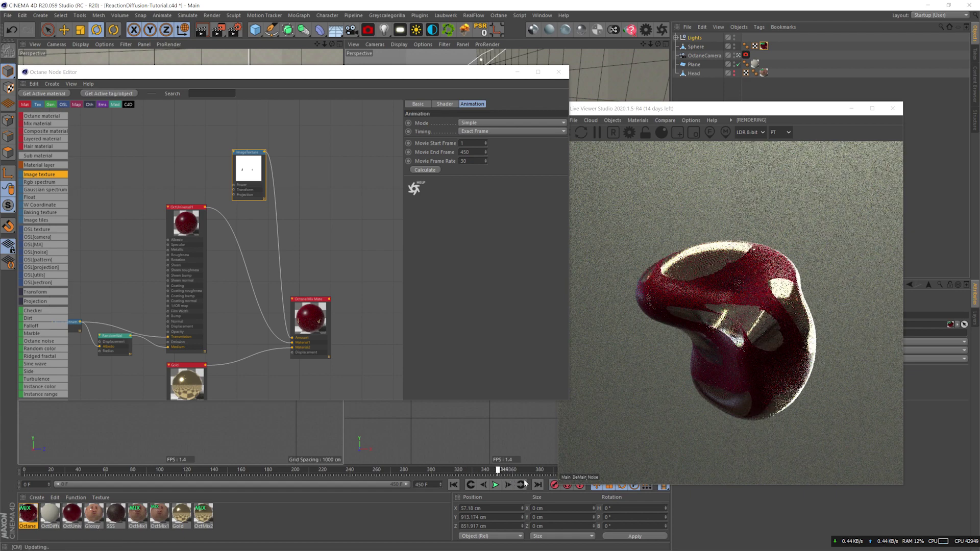
# - Add a texture projection node to the reaction-diffusion image texture and set its projection to Box
pyautogui.click(275, 154)
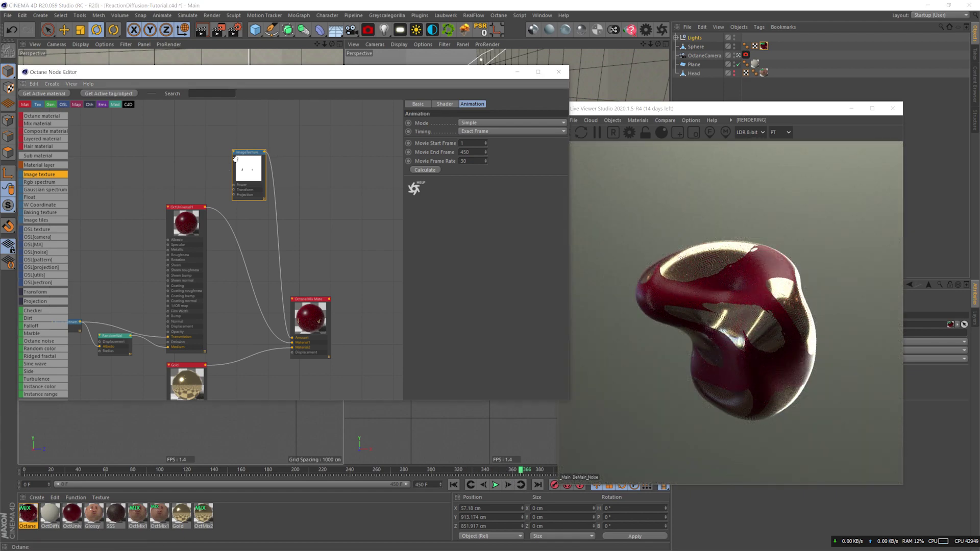
pyautogui.click(445, 104)
pyautogui.click(432, 245)
pyautogui.click(203, 184)
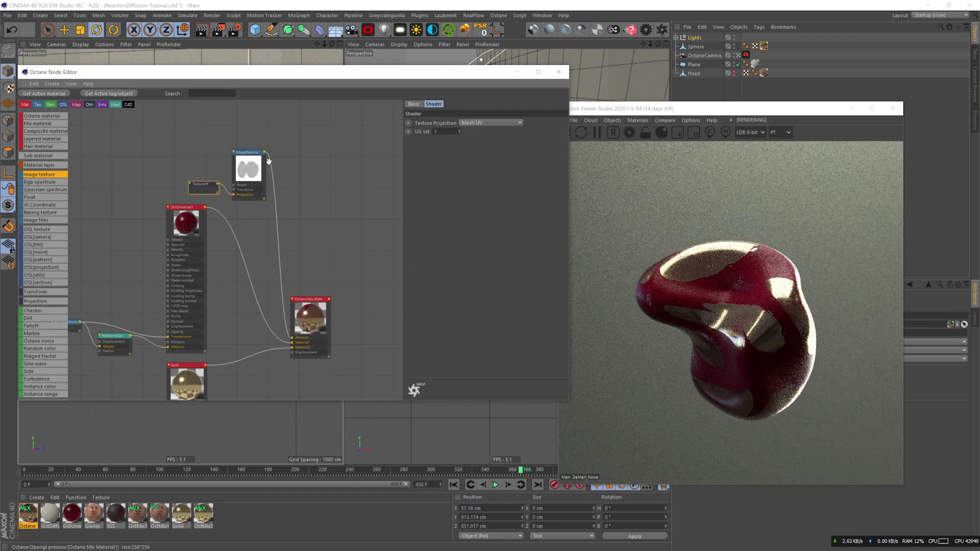
pyautogui.click(469, 123)
pyautogui.click(476, 132)
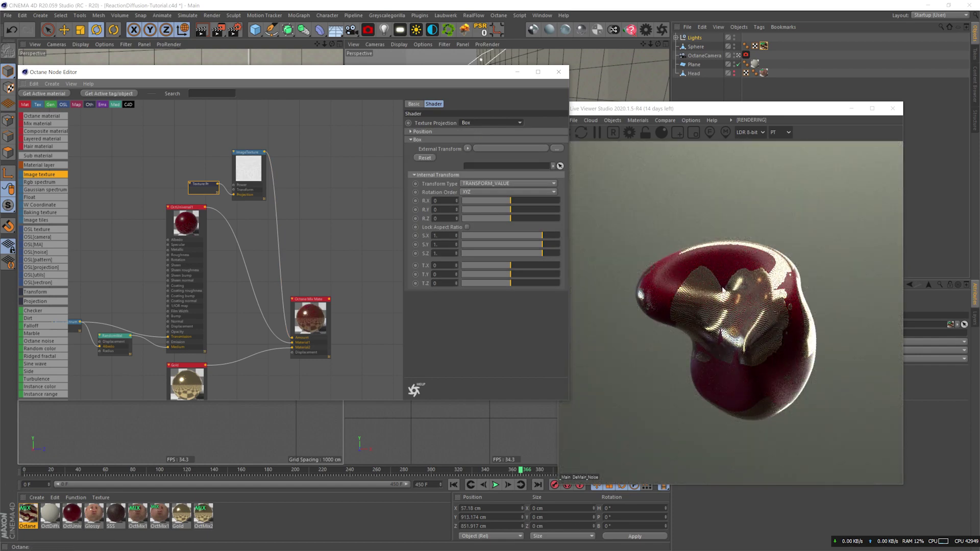
# - Add a transform to the image texture with a locked scale of about 3.46 and X translation of -0.31, and preview the animation
pyautogui.click(249, 160)
pyautogui.click(431, 237)
pyautogui.moveTo(511, 185); pyautogui.dragTo(553, 186)
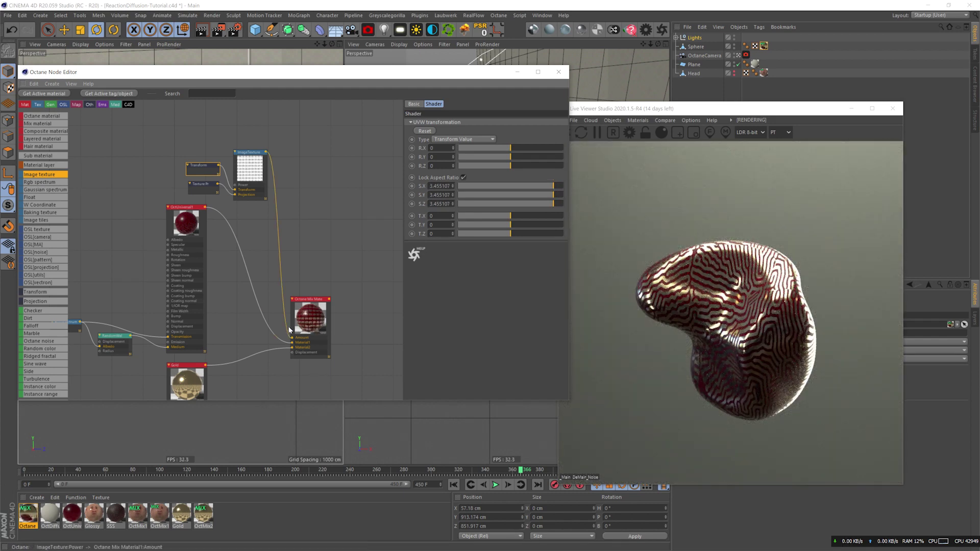
pyautogui.moveTo(309, 471); pyautogui.dragTo(114, 466)
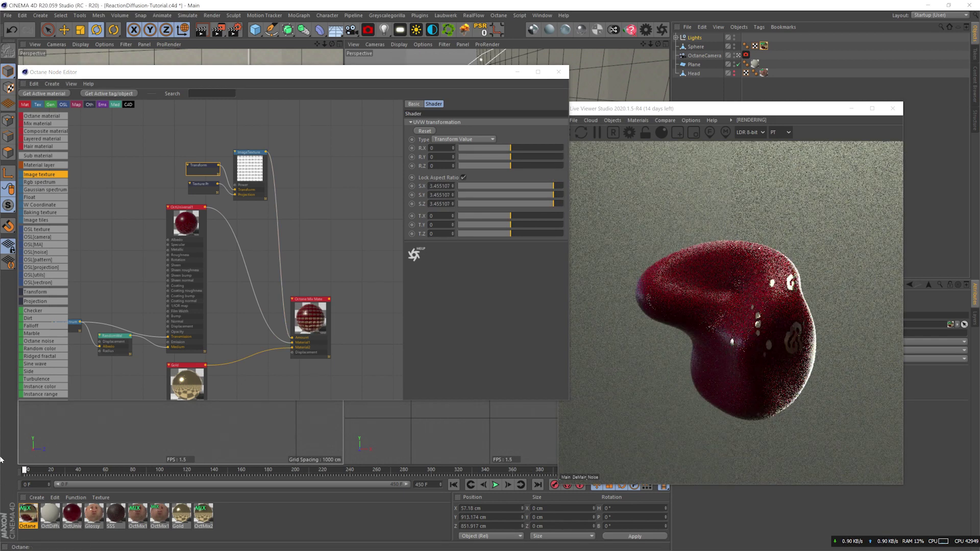
pyautogui.moveTo(510, 216)
pyautogui.mouseDown()
pyautogui.moveTo(484, 216)
pyautogui.moveTo(494, 216)
pyautogui.mouseUp()
pyautogui.moveTo(26, 470); pyautogui.dragTo(131, 477)
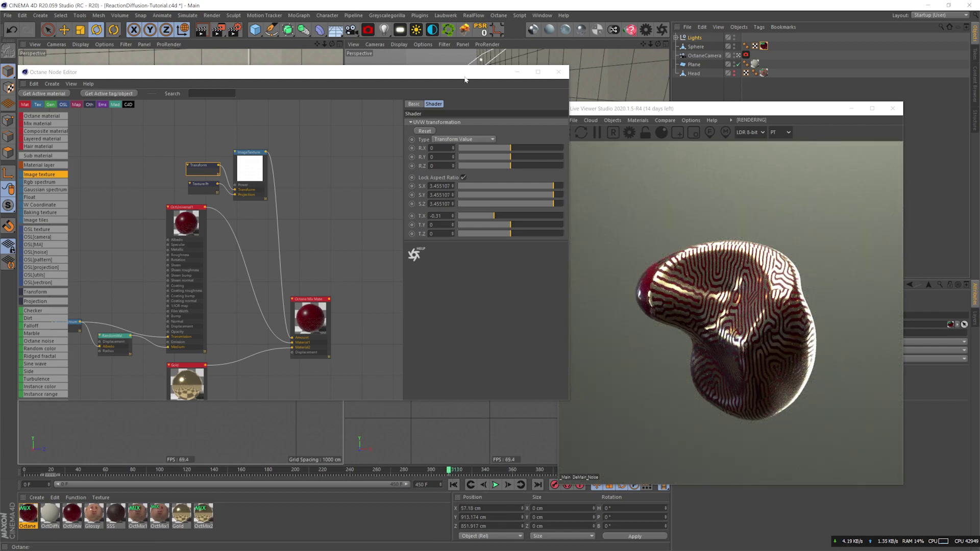
# - Set only the texture transform's X scale to about 6.24, relock the aspect ratio, preview frame 70 and save the project
pyautogui.moveTo(464, 77); pyautogui.dragTo(457, 104)
pyautogui.click(456, 203)
pyautogui.moveTo(546, 212); pyautogui.dragTo(551, 214)
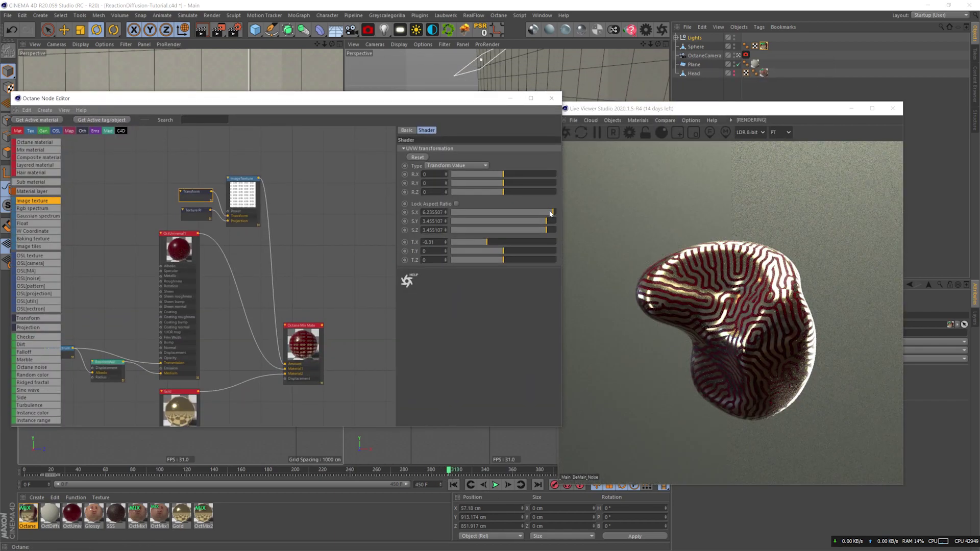
pyautogui.click(456, 204)
pyautogui.moveTo(275, 470); pyautogui.dragTo(119, 471)
pyautogui.hotkey('ctrl', 's')
# - Move the node editor aside and tilt the area light above the camera to a pitch of about -80.3° in the Right view
pyautogui.moveTo(351, 101); pyautogui.dragTo(619, 331)
pyautogui.click(165, 336)
pyautogui.moveTo(389, 330); pyautogui.dragTo(176, 387)
pyautogui.moveTo(187, 319); pyautogui.dragTo(183, 315)
pyautogui.press('e')
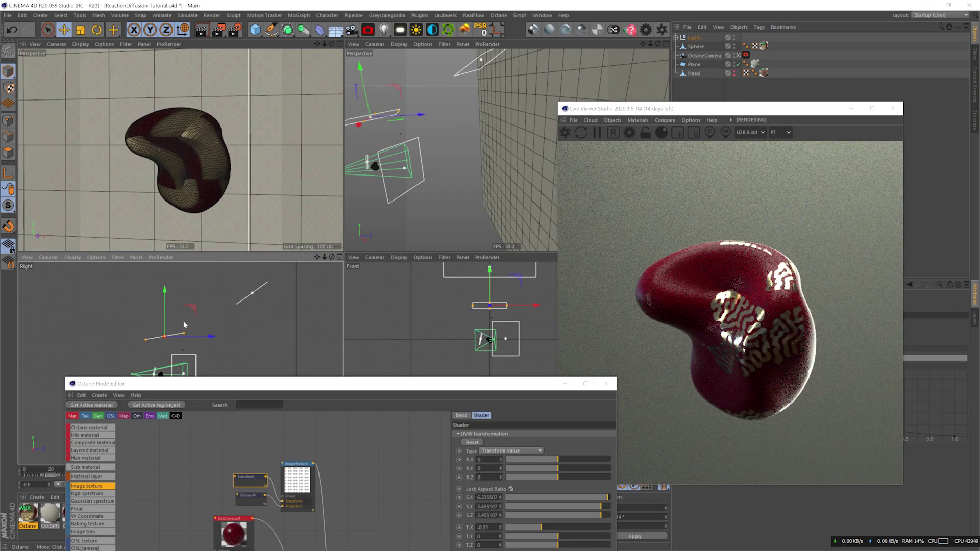
pyautogui.click(646, 30)
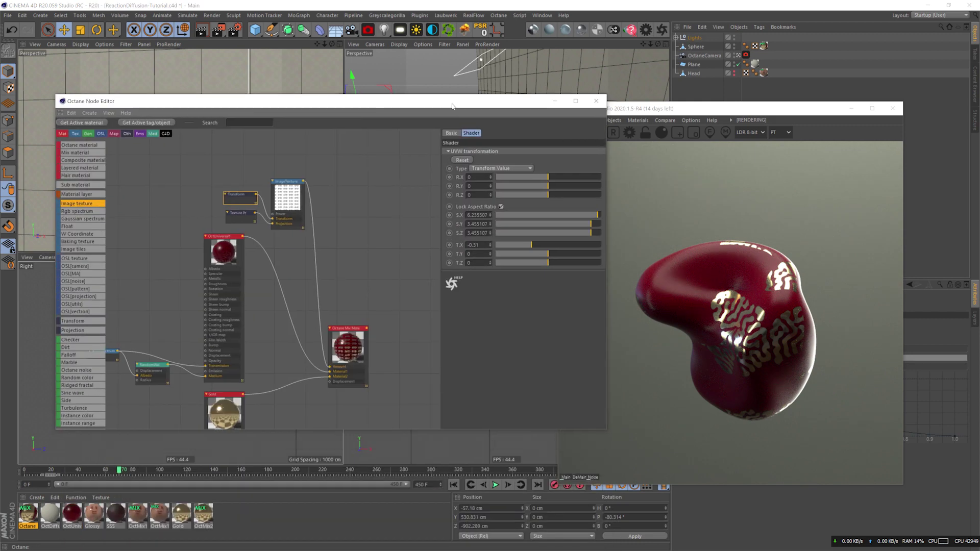
# - Try Spherical on the image texture's projection node and set its texture projection to XYZ to UVW
pyautogui.click(225, 214)
pyautogui.click(526, 152)
pyautogui.click(520, 214)
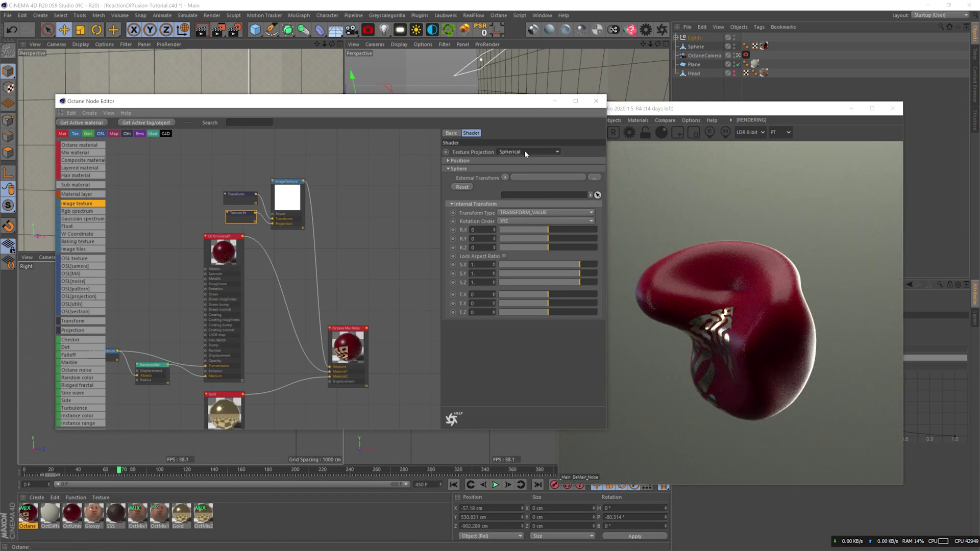
pyautogui.click(524, 150)
pyautogui.click(521, 230)
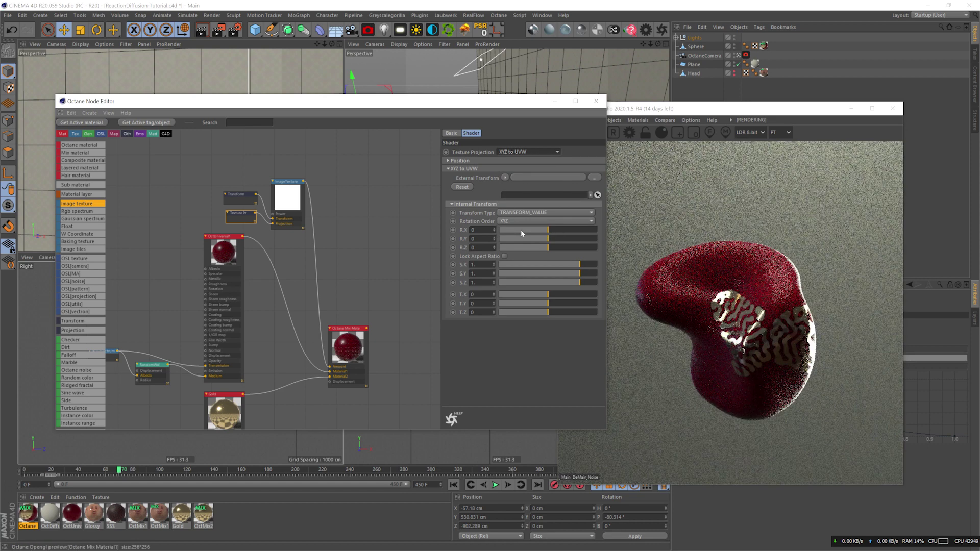
# - Preview the animation up to frame 329, return to frame 76, and move the node editor and Live Viewer aside
pyautogui.moveTo(116, 474); pyautogui.dragTo(471, 475)
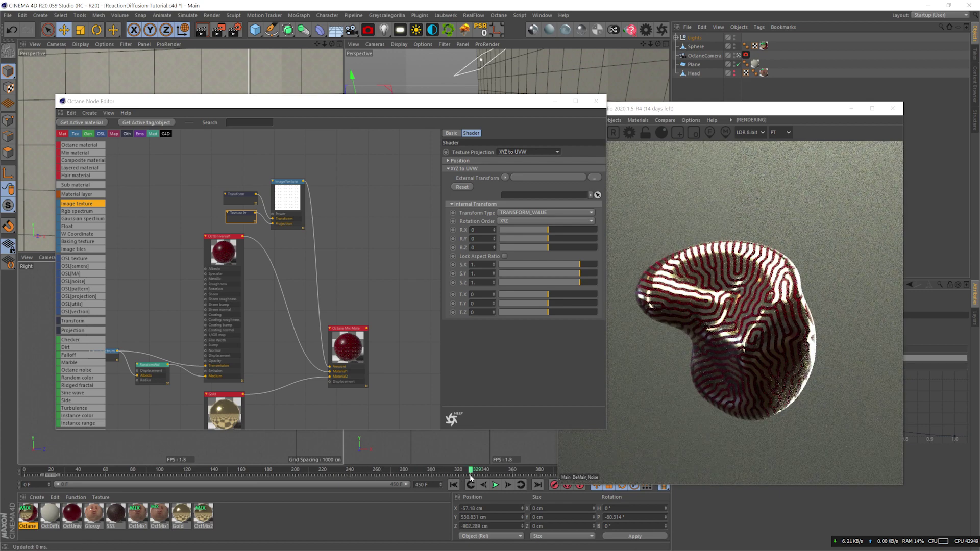
pyautogui.click(127, 472)
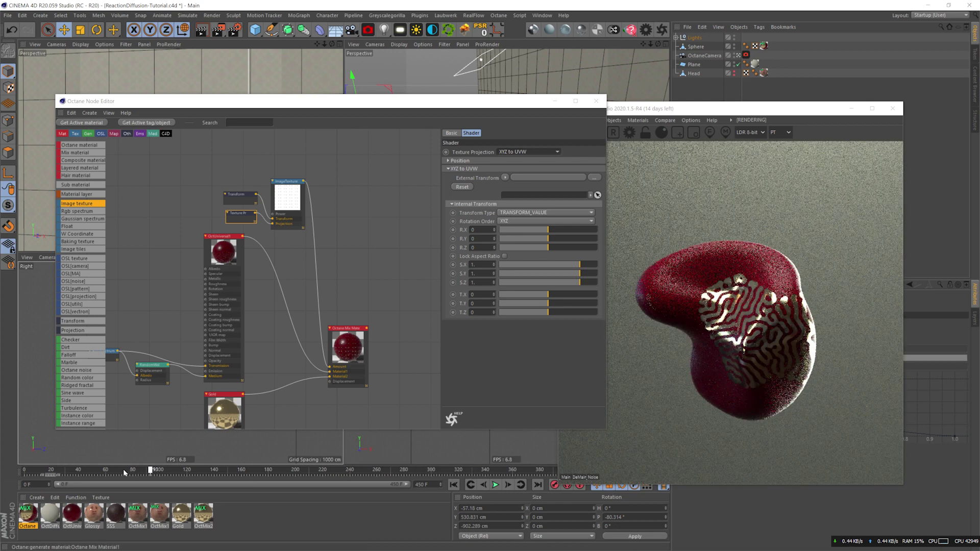
pyautogui.moveTo(495, 102); pyautogui.dragTo(344, 138)
pyautogui.moveTo(664, 108); pyautogui.dragTo(675, 139)
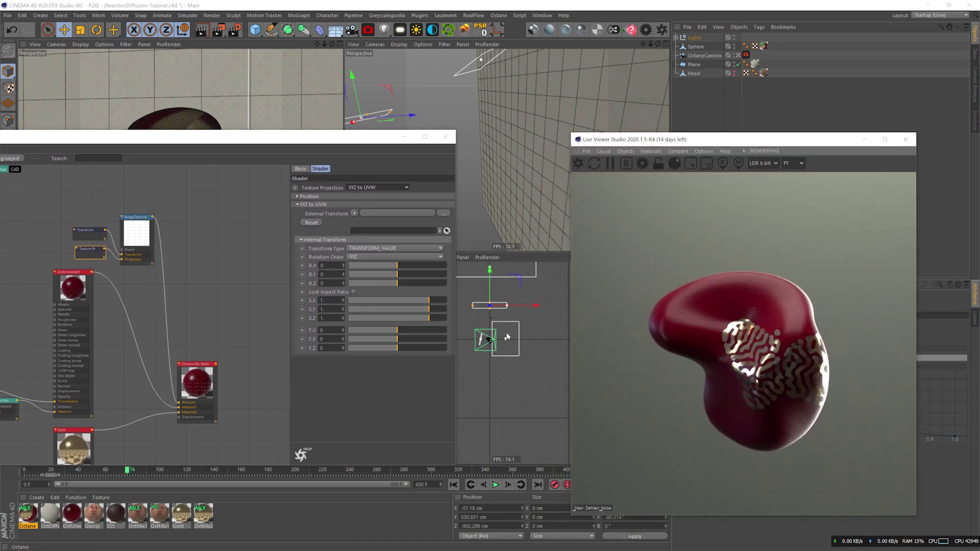
# - Expand the Lights group and open the RimLight's light settings, keeping the perspective view uncovered
pyautogui.keyDown('alt'); pyautogui.moveTo(541, 204); pyautogui.dragTo(515, 199); pyautogui.keyUp('alt')
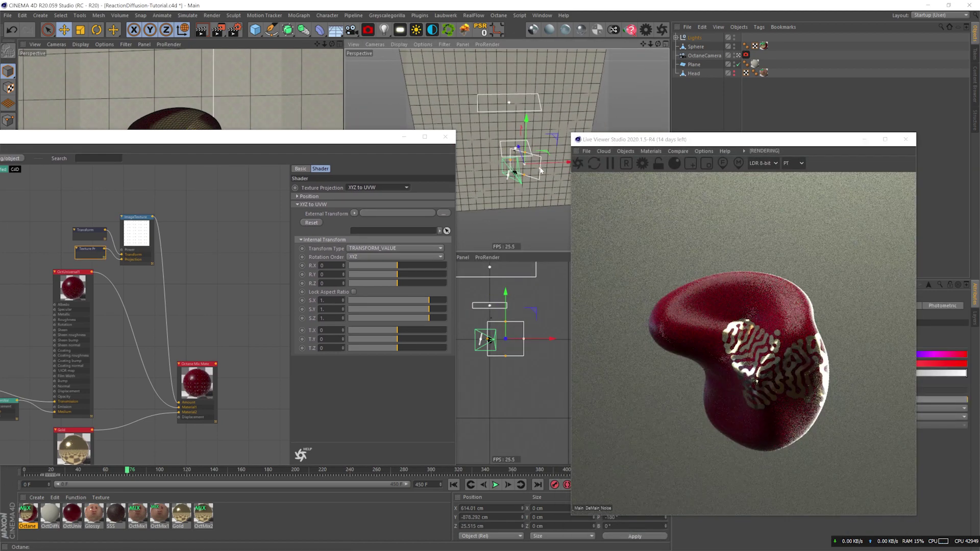
pyautogui.moveTo(715, 140); pyautogui.dragTo(343, 129)
pyautogui.click(676, 38)
pyautogui.click(746, 55)
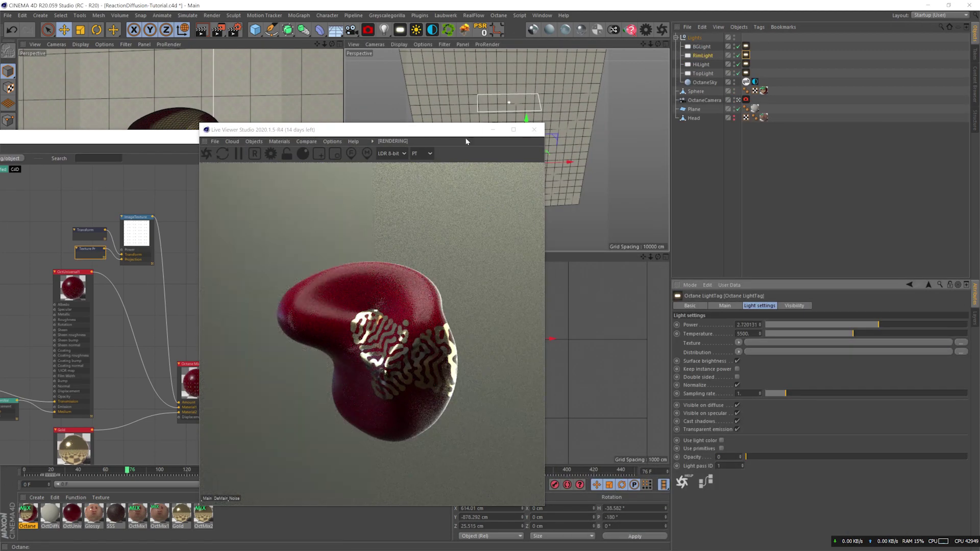
pyautogui.moveTo(445, 131); pyautogui.dragTo(330, 127)
# - Turn the HiLight to a heading of about -67.9° and move it to about X -465 cm, Z -1014 cm
pyautogui.keyDown('alt'); pyautogui.moveTo(598, 176); pyautogui.dragTo(598, 173); pyautogui.keyUp('alt')
pyautogui.click(519, 208)
pyautogui.press('w')
pyautogui.press('r')
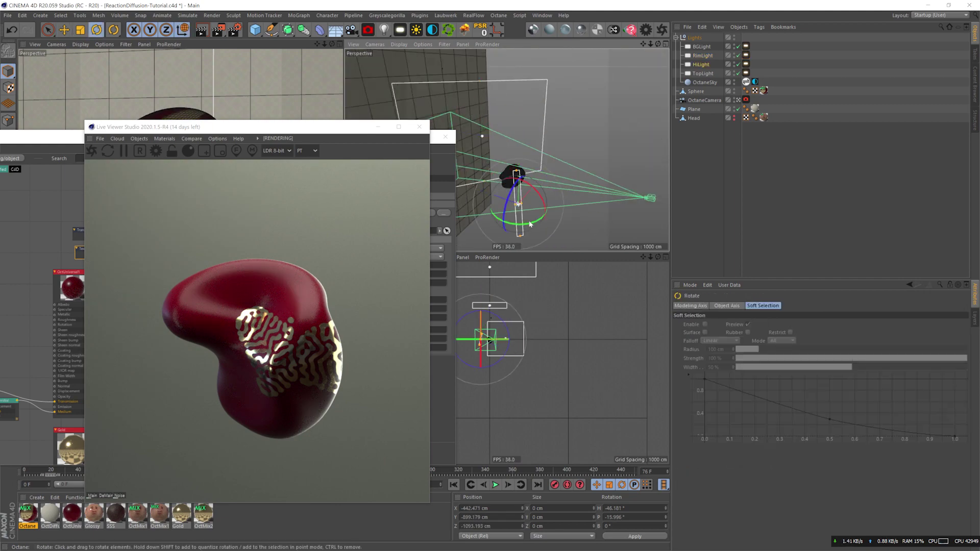
pyautogui.moveTo(531, 222); pyautogui.dragTo(538, 197)
pyautogui.press('e')
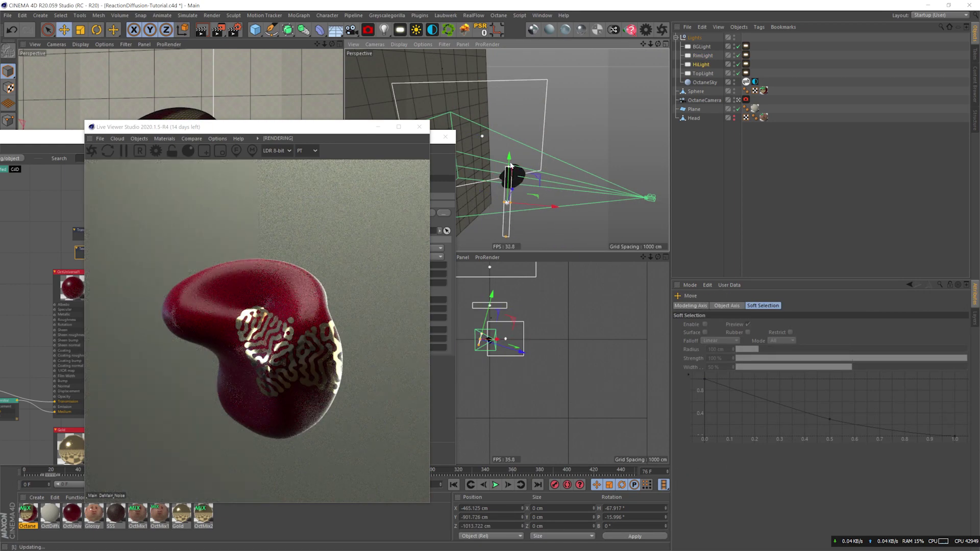
# - Set the HiLight's power to about 37.14 and move it to about X -484, Y -872, Z -945 cm
pyautogui.click(745, 63)
pyautogui.moveTo(889, 325); pyautogui.dragTo(906, 326)
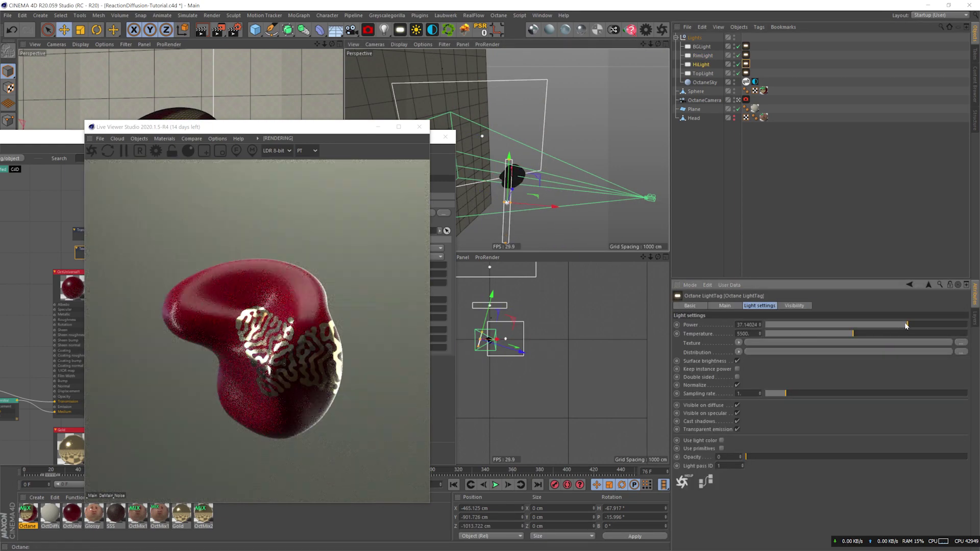
pyautogui.moveTo(536, 178); pyautogui.dragTo(518, 170)
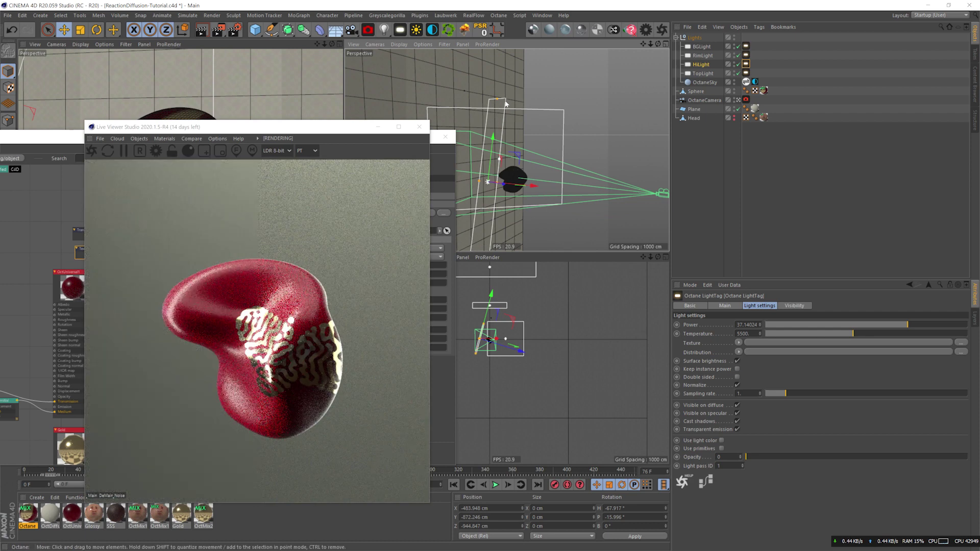
pyautogui.click(156, 151)
pyautogui.click(46, 30)
pyautogui.moveTo(164, 61)
pyautogui.mouseDown()
pyautogui.moveTo(185, 59)
pyautogui.moveTo(162, 53)
pyautogui.mouseUp()
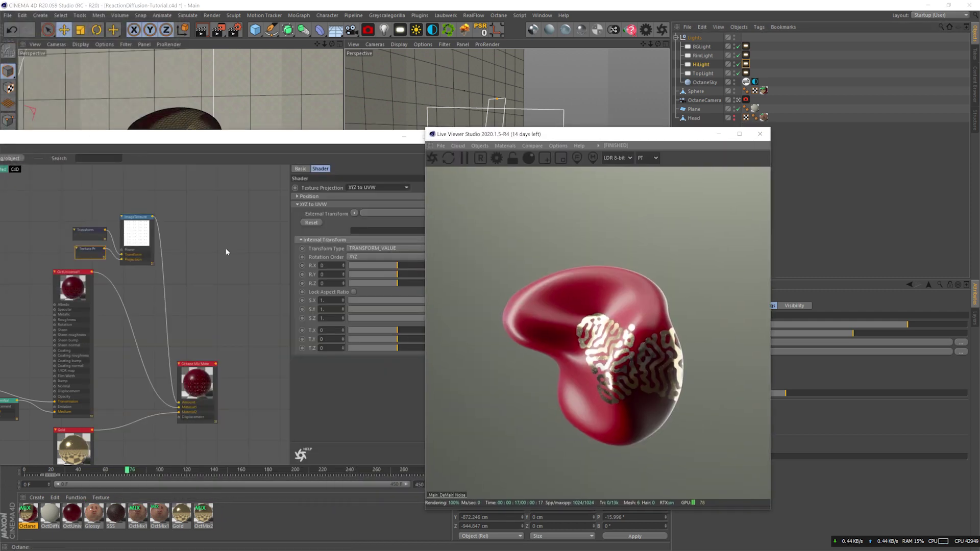
# - Save the project, insert an Invert node between the image texture and the mix amount, and preview the animation to frame 295
pyautogui.click(137, 222)
pyautogui.hotkey('ctrl', 's')
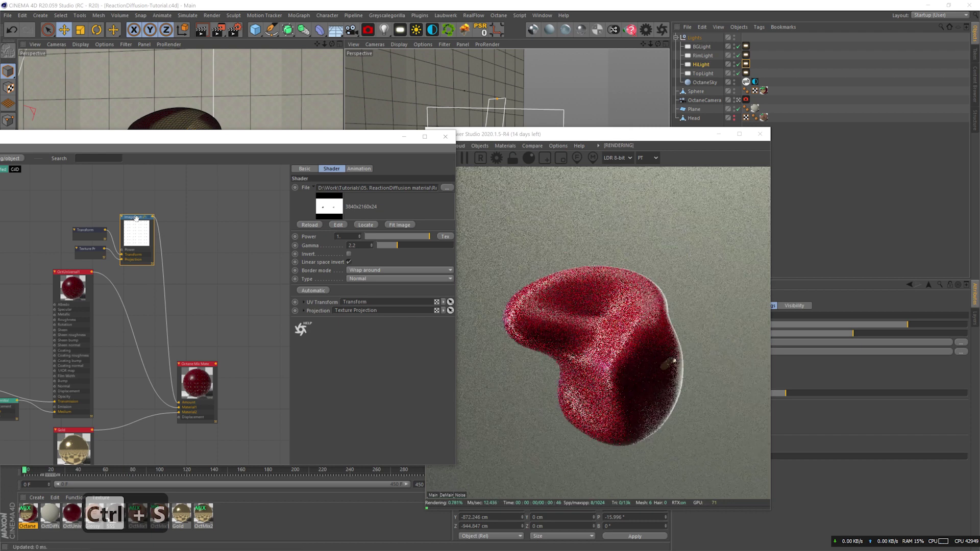
pyautogui.moveTo(175, 137); pyautogui.dragTo(303, 62)
pyautogui.scroll(-5, 38, 329)
pyautogui.click(292, 210)
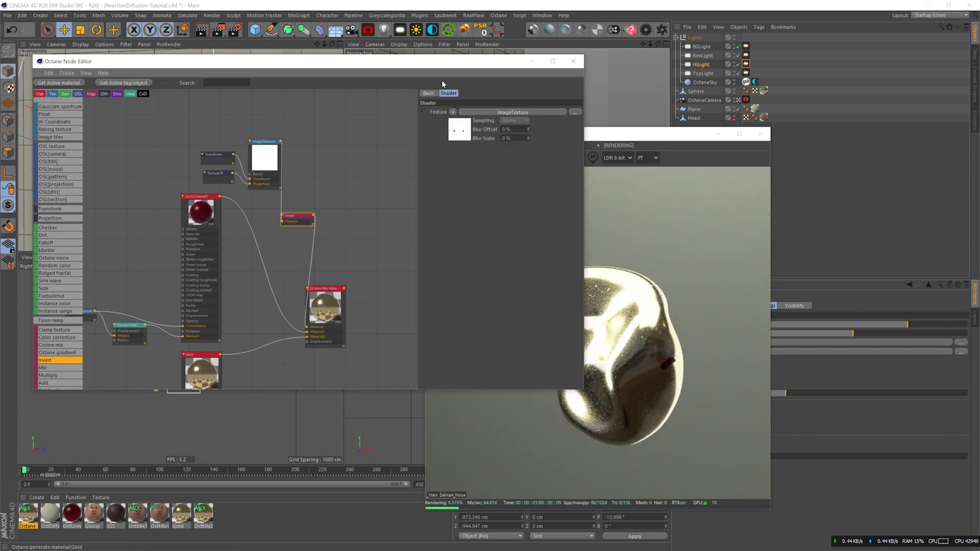
pyautogui.moveTo(441, 66); pyautogui.dragTo(388, 66)
pyautogui.moveTo(53, 467); pyautogui.dragTo(405, 475)
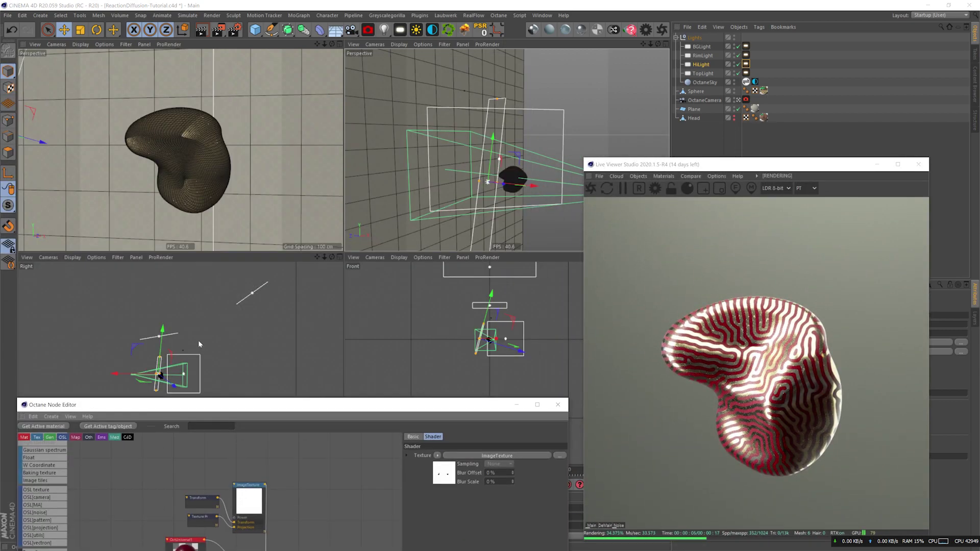
# - Raise the TopLight, adjust its tilt and position in the Right view, and save the project
pyautogui.click(187, 334)
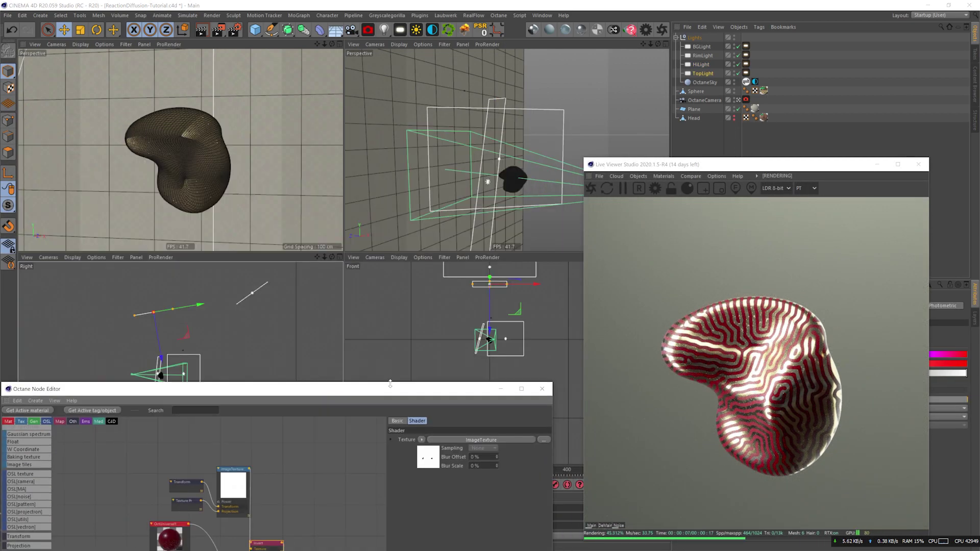
pyautogui.press('r')
pyautogui.moveTo(181, 306); pyautogui.dragTo(178, 302)
pyautogui.press('e')
pyautogui.moveTo(182, 311); pyautogui.dragTo(195, 312)
pyautogui.press('w')
pyautogui.press('r')
pyautogui.moveTo(301, 389); pyautogui.dragTo(333, 97)
pyautogui.hotkey('ctrl', 's')
# - Add a displacement node to the mix material, with type Vertex displacement and a height of 1 cm
pyautogui.moveTo(318, 322); pyautogui.dragTo(345, 281)
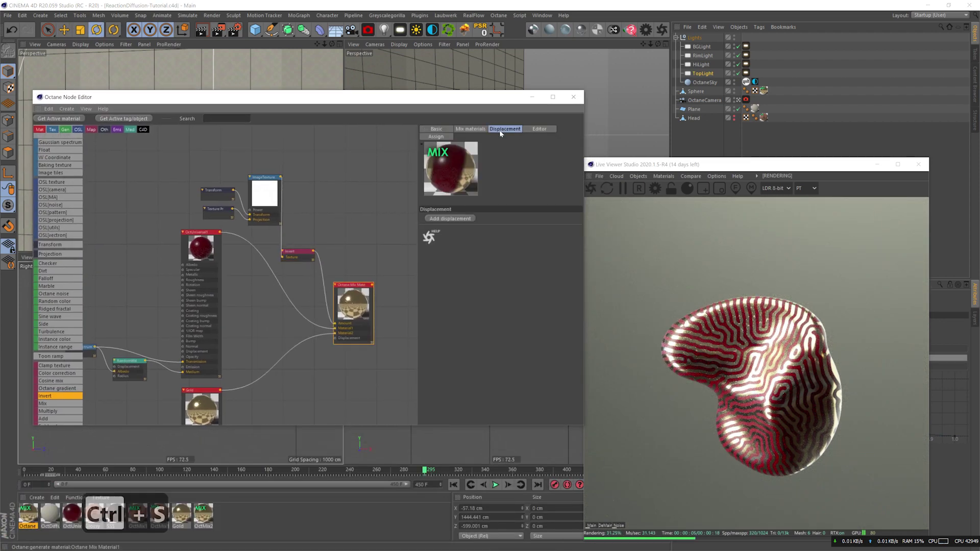
pyautogui.moveTo(303, 325); pyautogui.dragTo(314, 355)
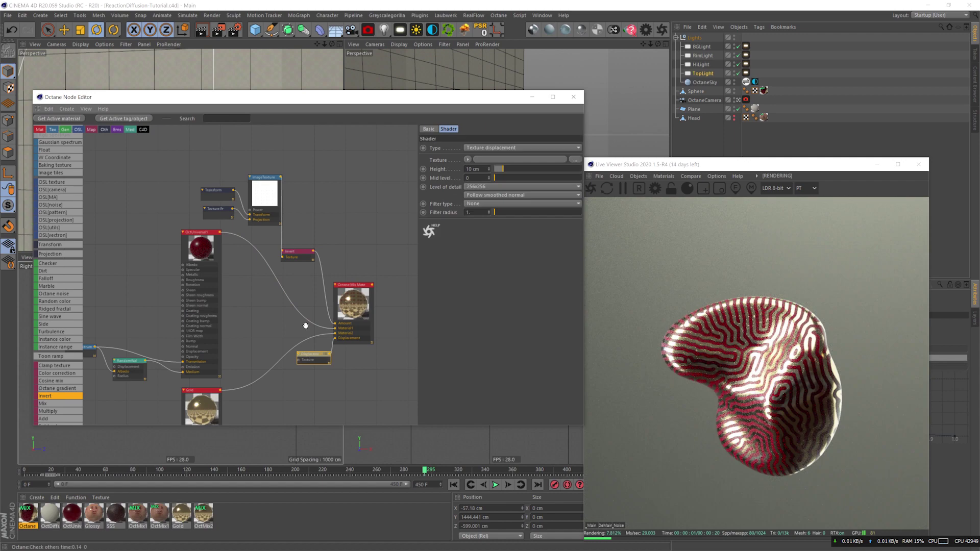
pyautogui.click(217, 210)
pyautogui.click(306, 352)
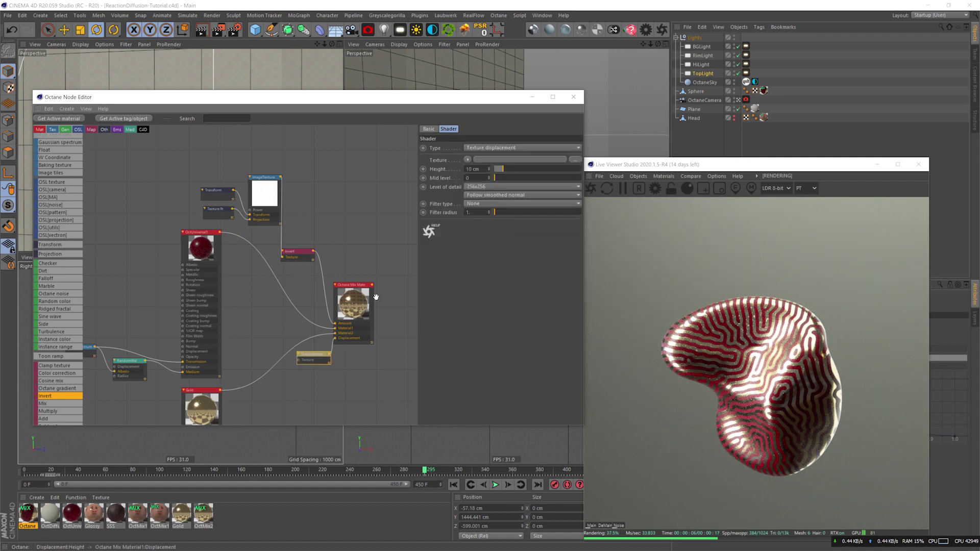
pyautogui.click(487, 166)
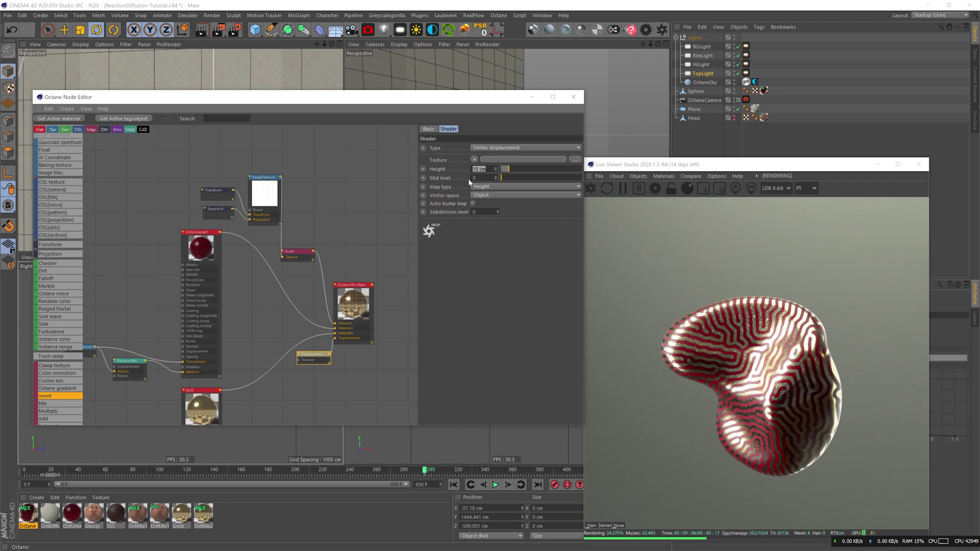
pyautogui.write('1')
pyautogui.press('Return')
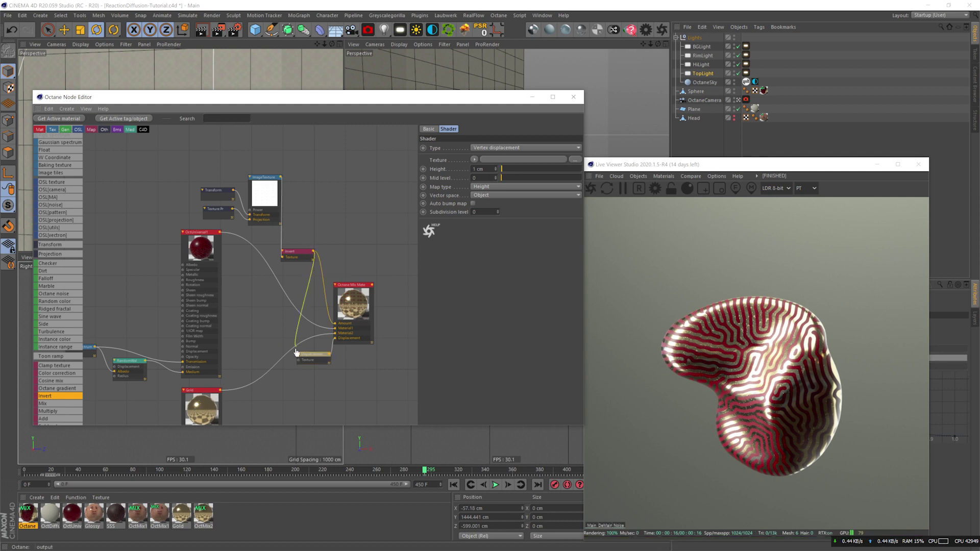
# - Connect the Invert node to the displacement texture, set the subdivision level to 2, and inspect the blob close up outside the OctaneCamera
pyautogui.moveTo(298, 364); pyautogui.dragTo(298, 361)
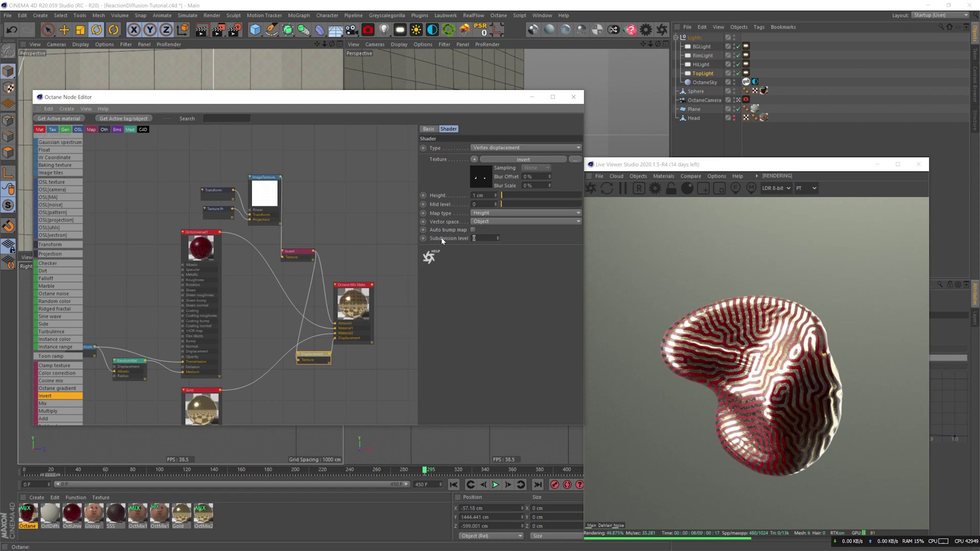
pyautogui.press('Return')
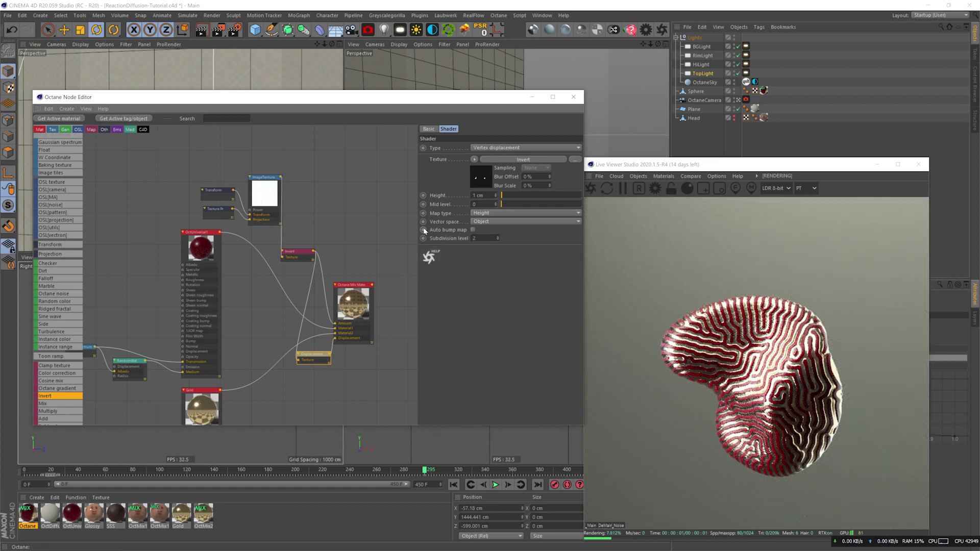
pyautogui.click(738, 100)
pyautogui.moveTo(271, 97); pyautogui.dragTo(232, 226)
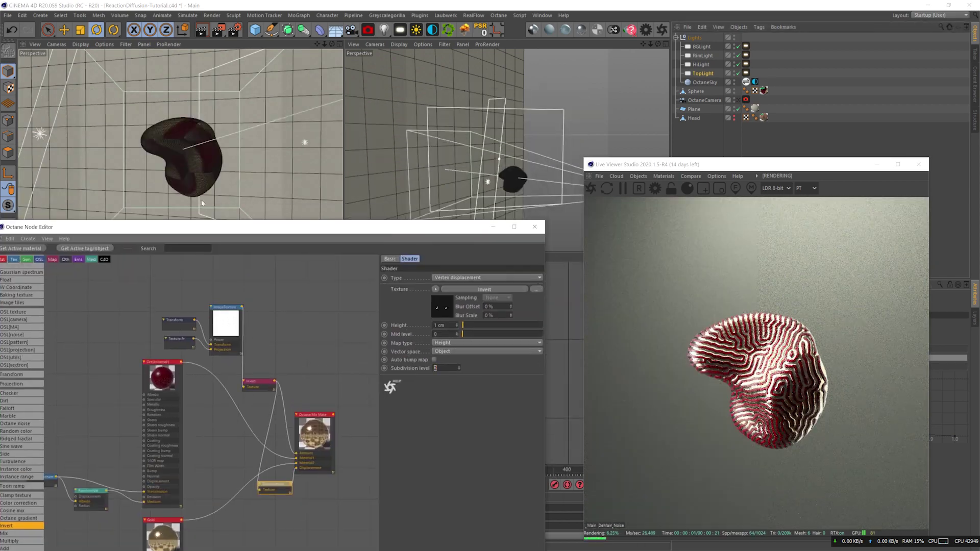
pyautogui.keyDown('alt'); pyautogui.moveTo(168, 146); pyautogui.dragTo(195, 115, button='right'); pyautogui.keyUp('alt')
pyautogui.keyDown('alt'); pyautogui.moveTo(195, 116); pyautogui.dragTo(196, 145); pyautogui.keyUp('alt')
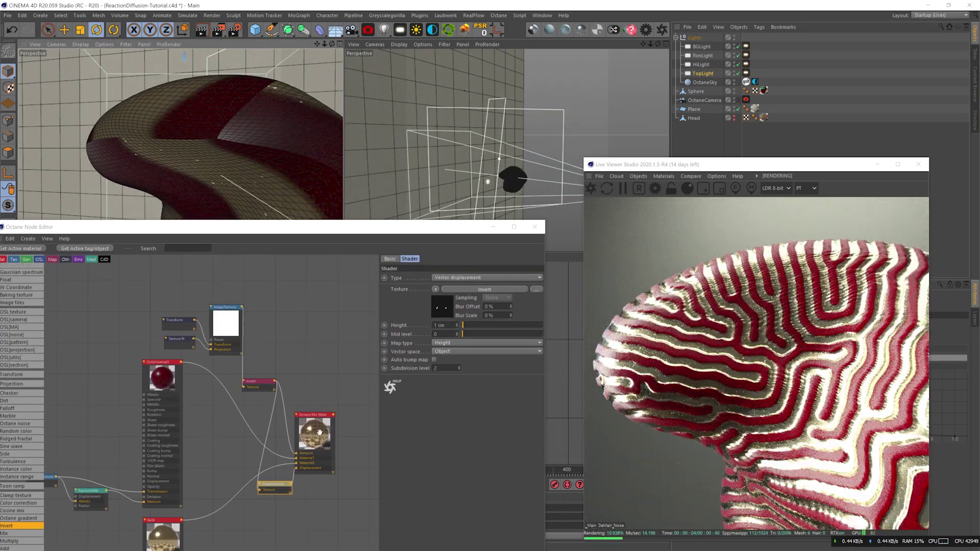
# - Set the displacement's subdivision level to 3 and its height to 1.5 cm
pyautogui.click(437, 368)
pyautogui.write('3')
pyautogui.press('Return')
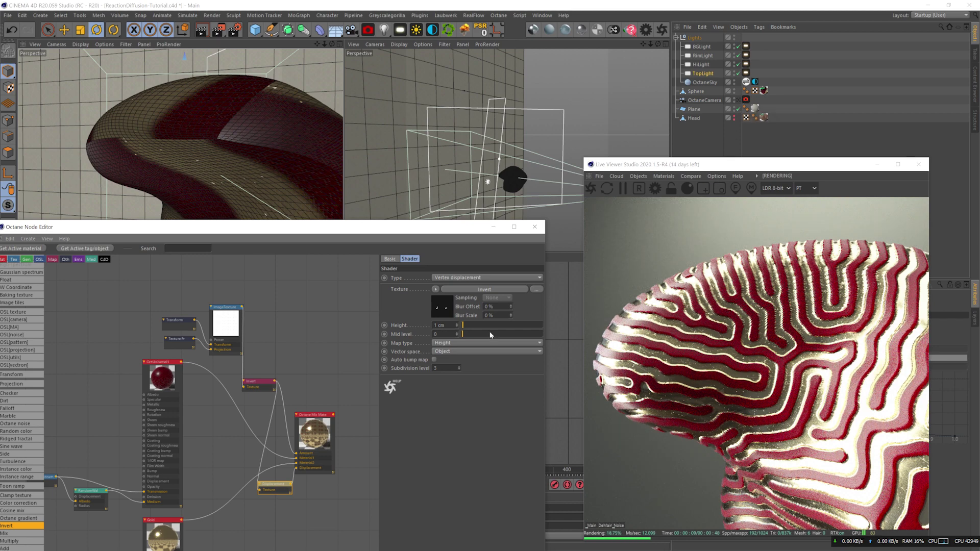
pyautogui.write('1.5')
pyautogui.press('Return')
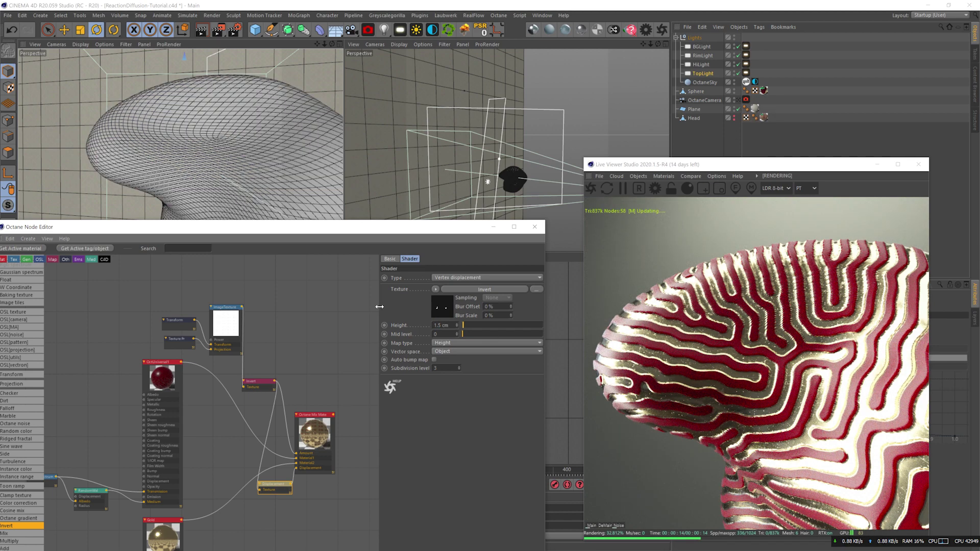
# - Return to the OctaneCamera, set the displacement height to 0 cm, rotate the Sphere with its X position at -14.71 cm, and save
pyautogui.click(737, 100)
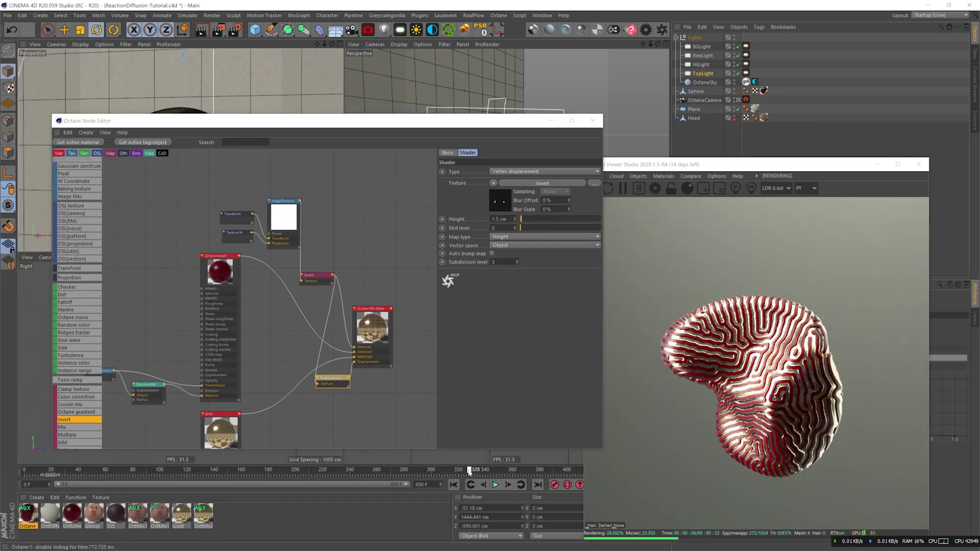
pyautogui.hotkey('ctrl', 's')
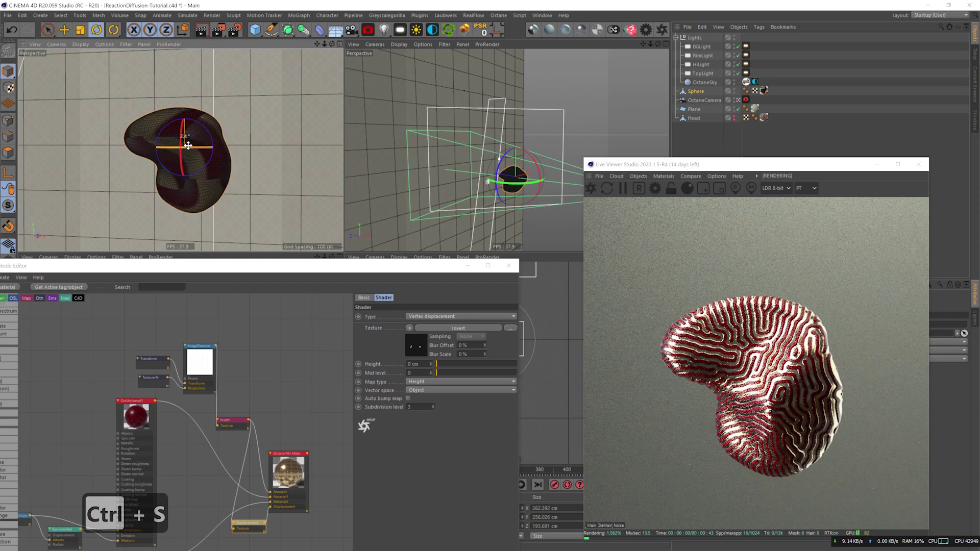
pyautogui.moveTo(189, 145); pyautogui.dragTo(230, 164)
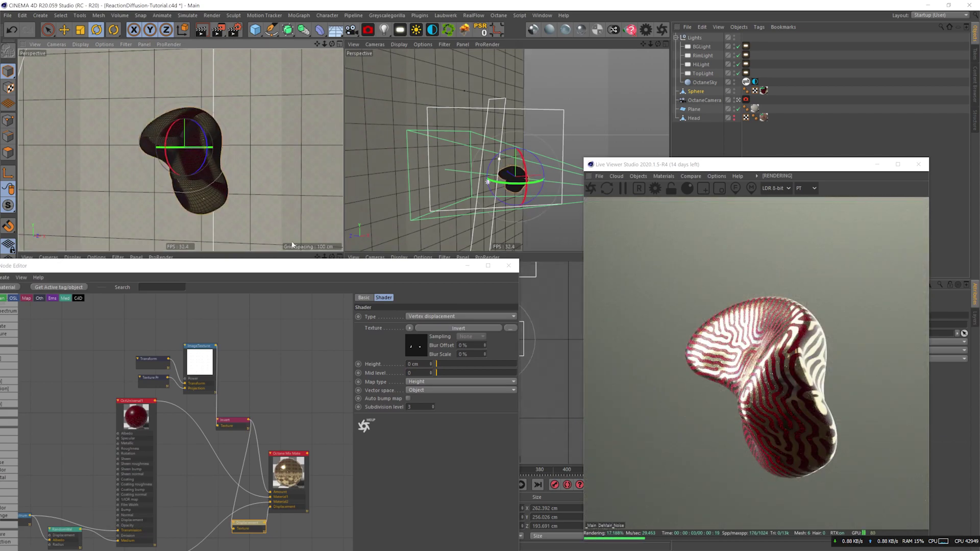
pyautogui.hotkey('ctrl', 's')
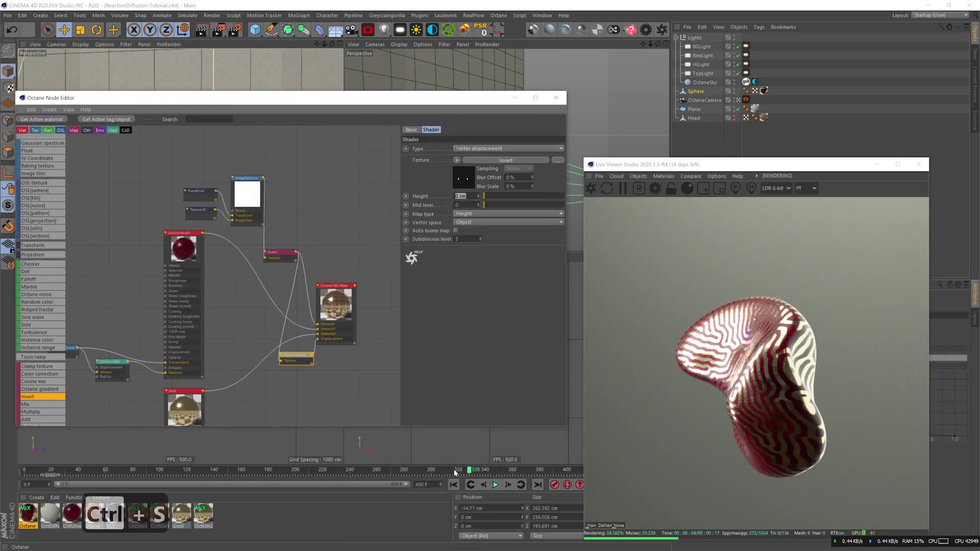
# - Go to frame 275, set the displacement height to 2.5 cm, and preview the animation back to frame 44
pyautogui.click(398, 472)
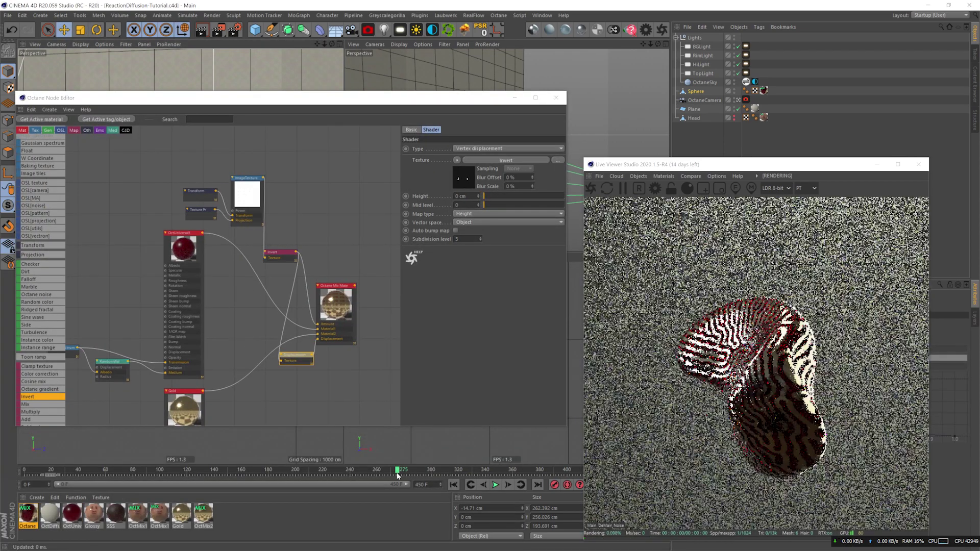
pyautogui.doubleClick(460, 197)
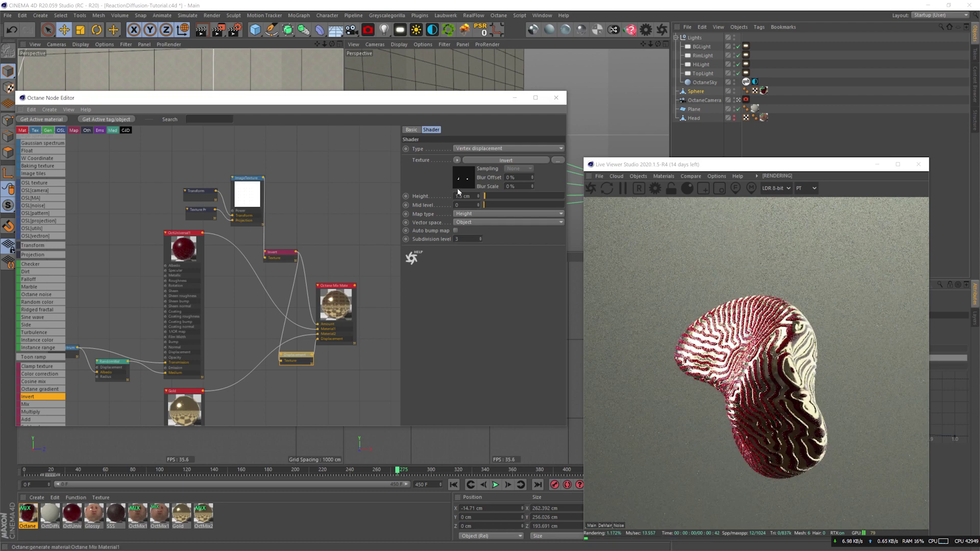
pyautogui.write('2.5')
pyautogui.press('Return')
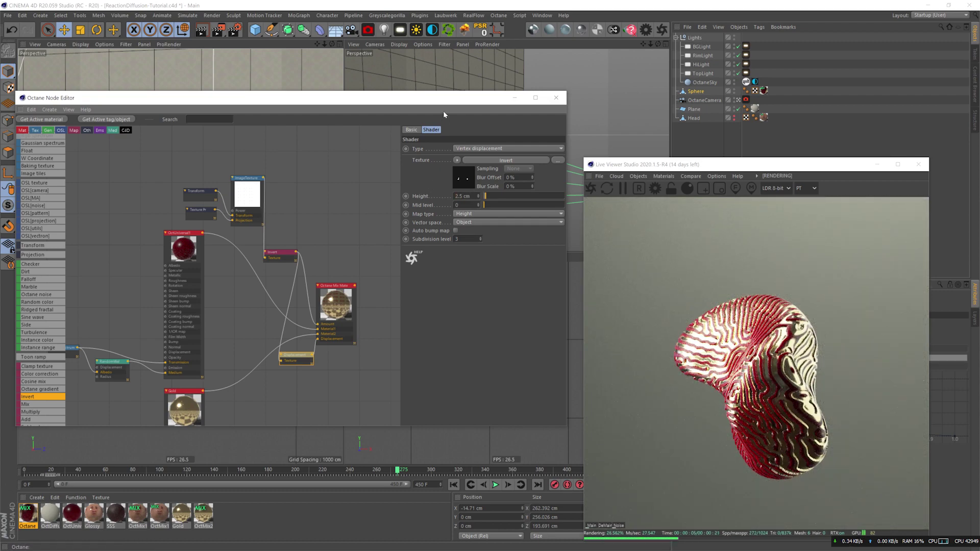
pyautogui.click(353, 471)
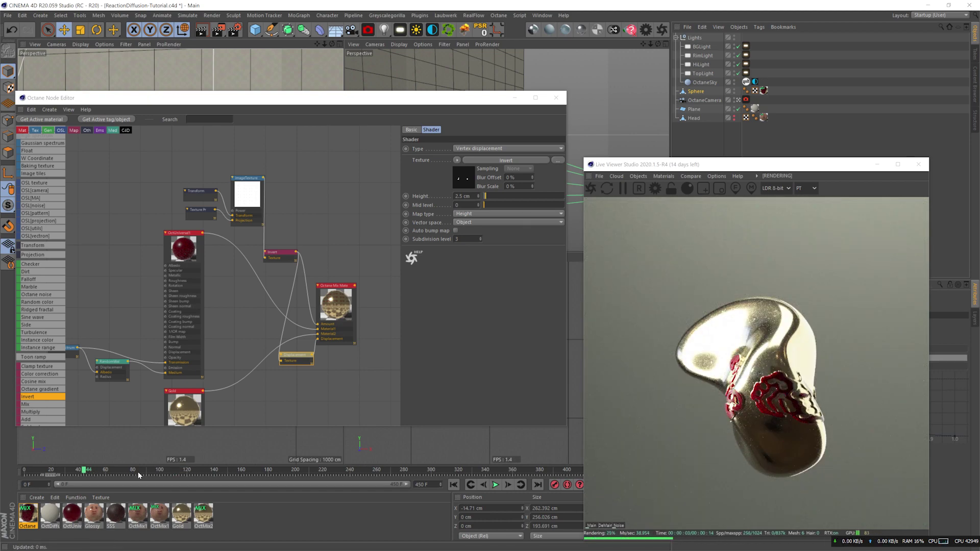
# - Move the node editor aside, then reposition and turn the HiLight beside the blob in the perspective view
pyautogui.moveTo(327, 98); pyautogui.dragTo(234, 190)
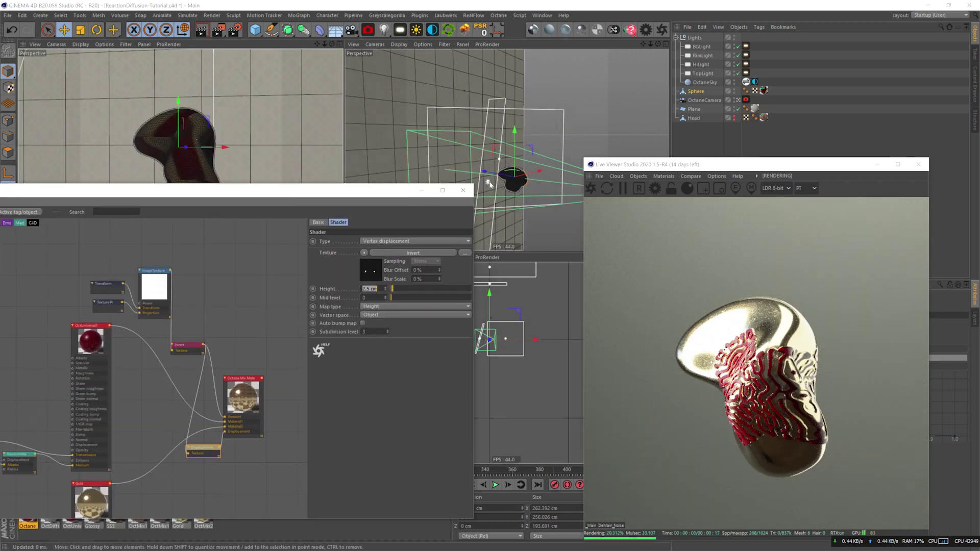
pyautogui.click(488, 184)
pyautogui.moveTo(474, 179); pyautogui.dragTo(467, 177)
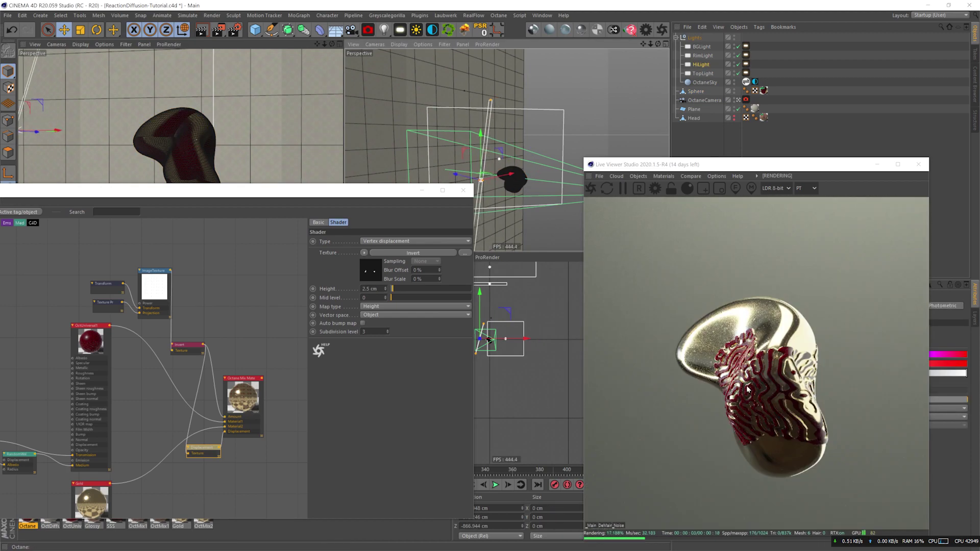
# - Adjust the HiLight's placement beside the blob in the perspective view and save the scene
pyautogui.click(499, 159)
pyautogui.moveTo(527, 154); pyautogui.dragTo(542, 151)
pyautogui.keyDown('alt'); pyautogui.moveTo(542, 152); pyautogui.dragTo(576, 138); pyautogui.keyUp('alt')
pyautogui.click(556, 159)
pyautogui.hotkey('ctrl', 's')
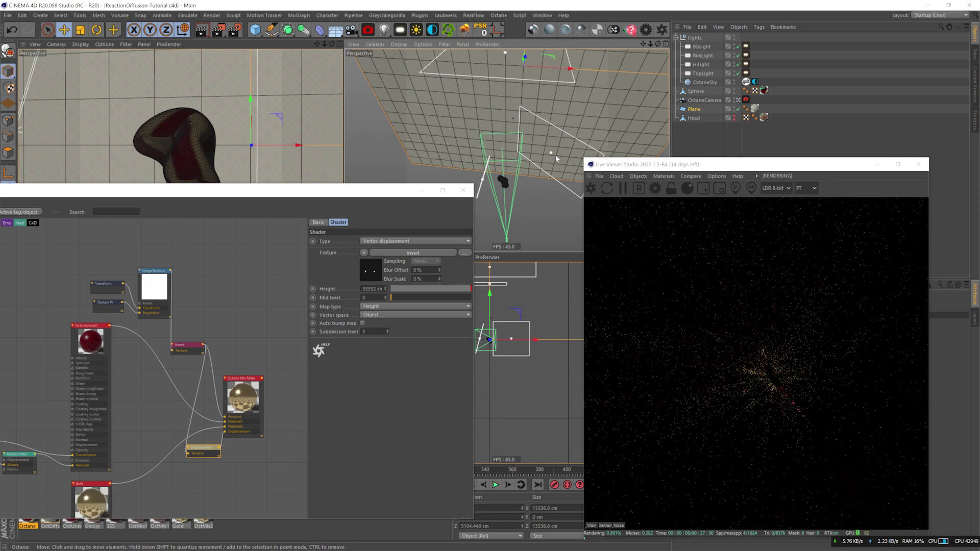
# - Select the RimLight and shift it slightly in front of the background wall in the perspective view
pyautogui.click(702, 56)
pyautogui.moveTo(567, 117)
pyautogui.keyDown('alt'); pyautogui.mouseDown()
pyautogui.moveTo(525, 136)
pyautogui.moveTo(551, 125)
pyautogui.mouseUp(); pyautogui.keyUp('alt')
pyautogui.moveTo(555, 123); pyautogui.dragTo(570, 117)
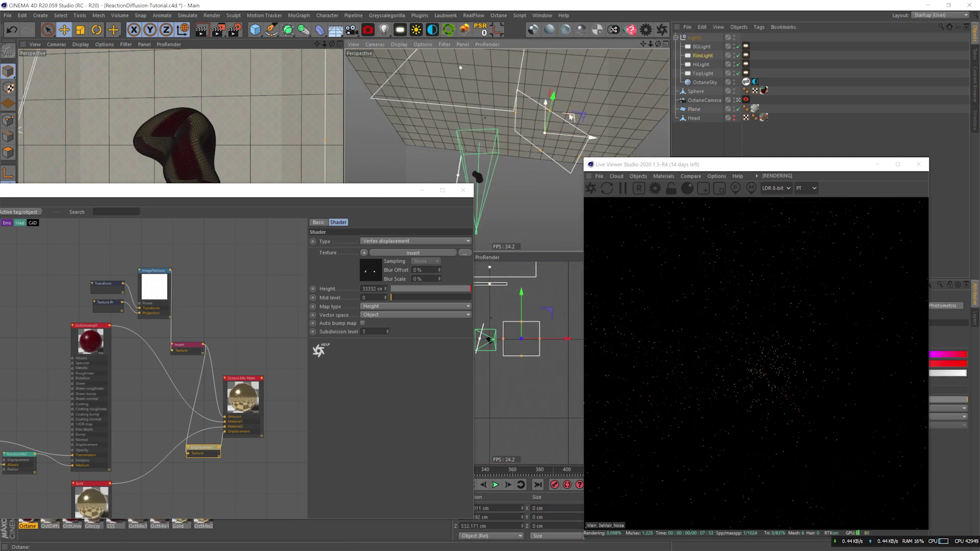
# - Restart the live render, set the displacement height to 2.5 cm, and close the node editor
pyautogui.click(589, 189)
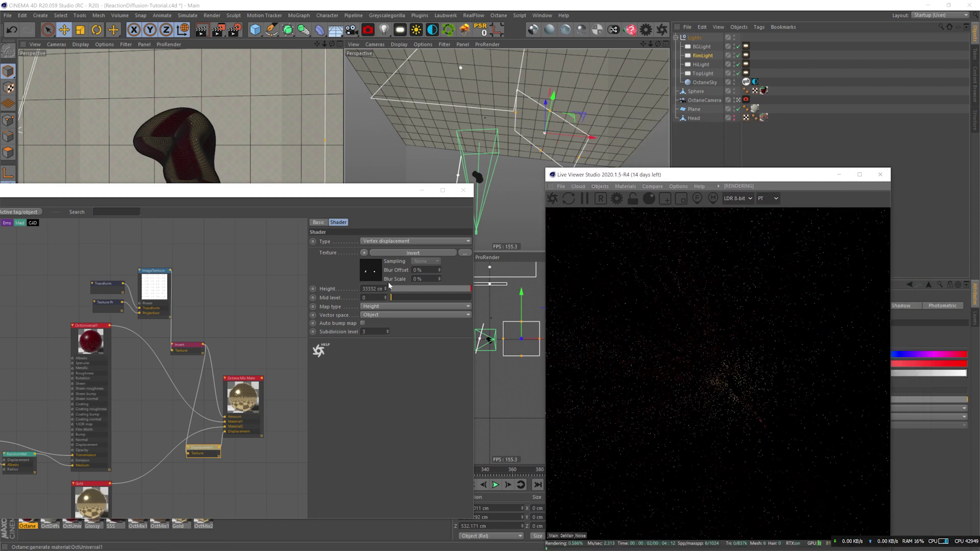
pyautogui.doubleClick(371, 289)
pyautogui.write('2.5')
pyautogui.press('Return')
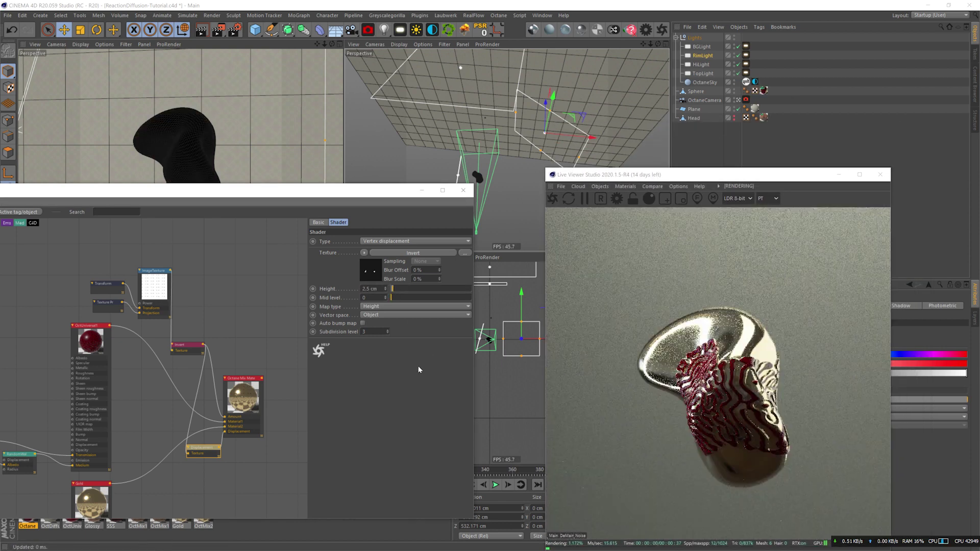
pyautogui.click(462, 191)
# - Move the RimLight farther from the blob, rotate the Sphere slightly about its red axis, and save
pyautogui.moveTo(570, 117); pyautogui.dragTo(590, 87)
pyautogui.click(173, 159)
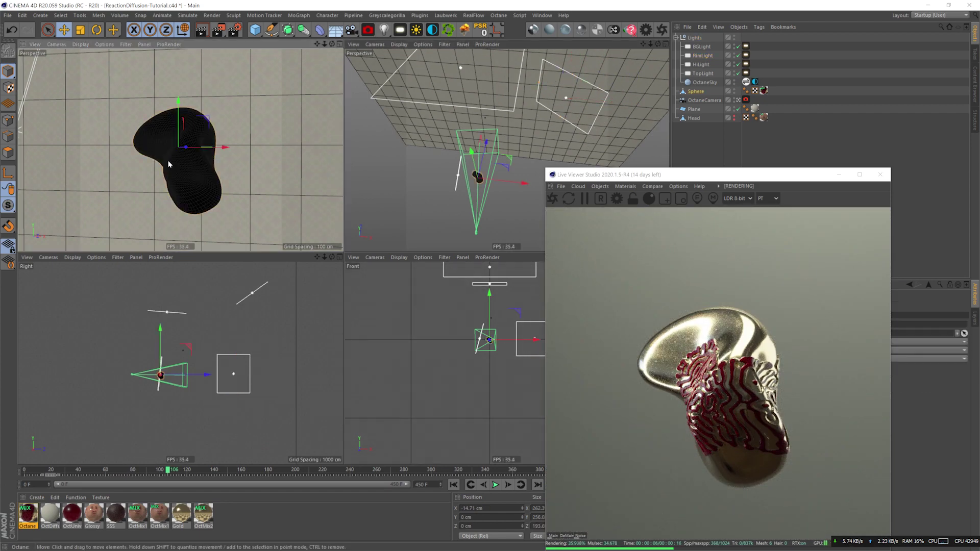
pyautogui.press('r')
pyautogui.moveTo(173, 159); pyautogui.dragTo(172, 145)
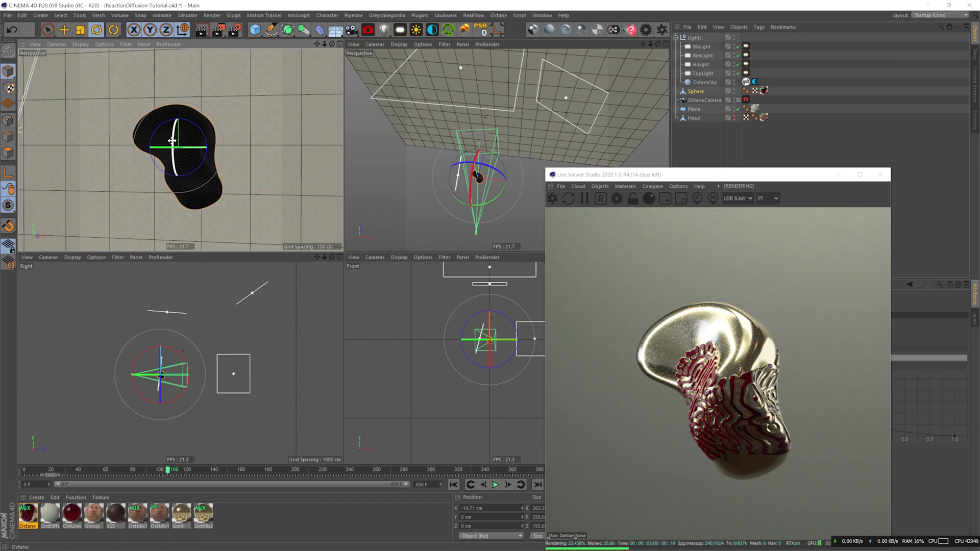
pyautogui.hotkey('ctrl', 's')
# - Preview the blob's animation up to about frame 300 and return to frame 3
pyautogui.moveTo(247, 470); pyautogui.dragTo(422, 471)
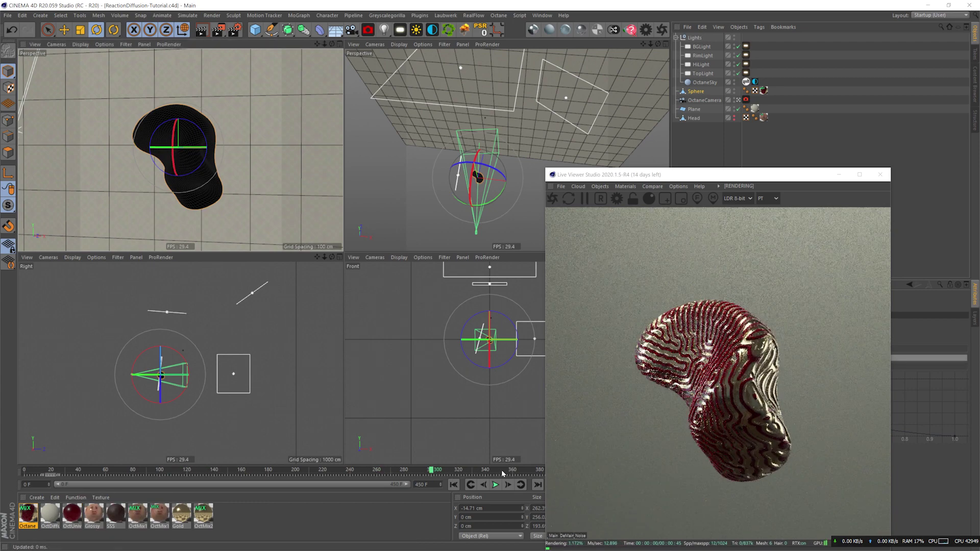
pyautogui.click(30, 469)
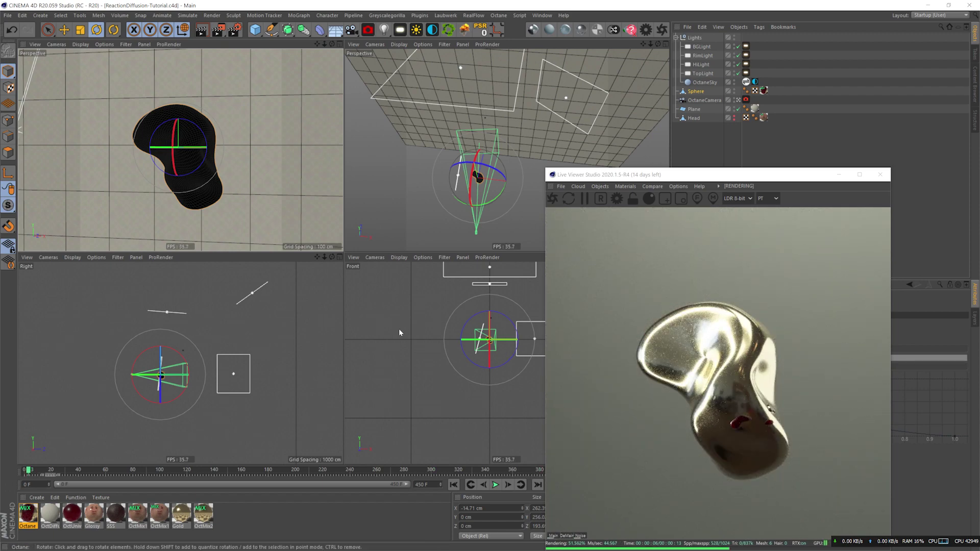
# - Hide the Sphere and make the Head model visible in its place
pyautogui.keyDown('alt'); pyautogui.doubleClick(735, 93); pyautogui.keyUp('alt')
pyautogui.keyDown('alt'); pyautogui.click(734, 118); pyautogui.keyUp('alt')
pyautogui.click(693, 119)
pyautogui.keyDown('alt'); pyautogui.moveTo(488, 118); pyautogui.dragTo(511, 147); pyautogui.keyUp('alt')
pyautogui.click(695, 92)
pyautogui.keyDown('alt'); pyautogui.click(734, 91); pyautogui.keyUp('alt')
# - Examine the placement of the TopLight, HiLight, RimLight and BGLight around the Head
pyautogui.press('t')
pyautogui.keyDown('ctrl'); pyautogui.click(702, 73); pyautogui.keyUp('ctrl')
pyautogui.keyDown('ctrl'); pyautogui.click(701, 65); pyautogui.keyUp('ctrl')
pyautogui.keyDown('ctrl'); pyautogui.click(702, 56); pyautogui.keyUp('ctrl')
pyautogui.keyDown('ctrl'); pyautogui.click(701, 47); pyautogui.keyUp('ctrl')
pyautogui.press('e')
pyautogui.scroll(8, 478, 307)
pyautogui.scroll(-10, 478, 307)
pyautogui.scroll(8, 225, 376)
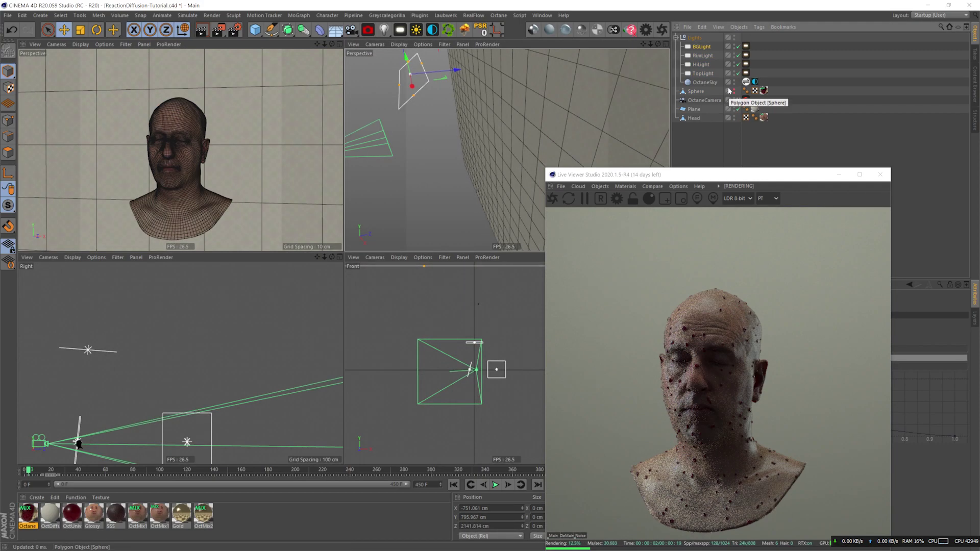
# - Increase the HiLight's power for the Head, then duplicate the Lights group
pyautogui.click(163, 158)
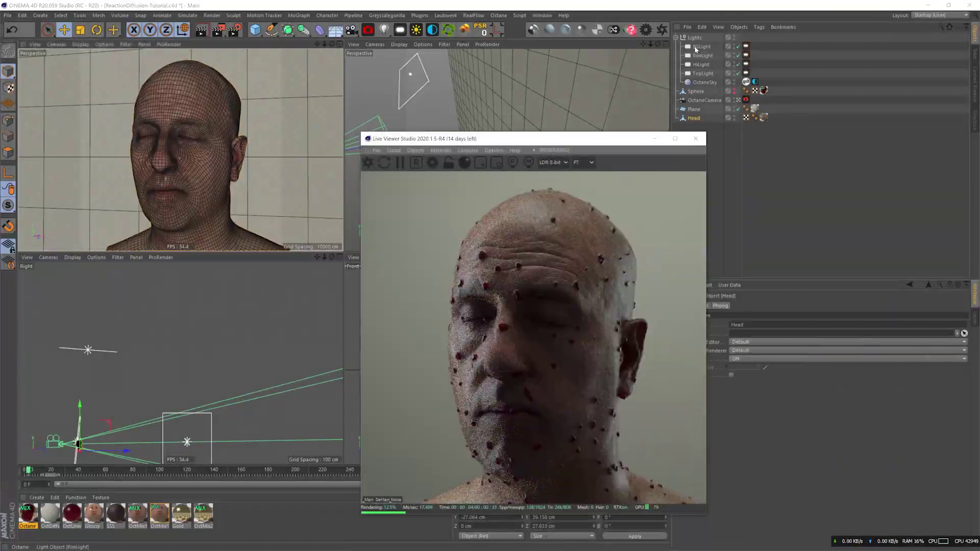
pyautogui.moveTo(898, 324); pyautogui.dragTo(912, 324)
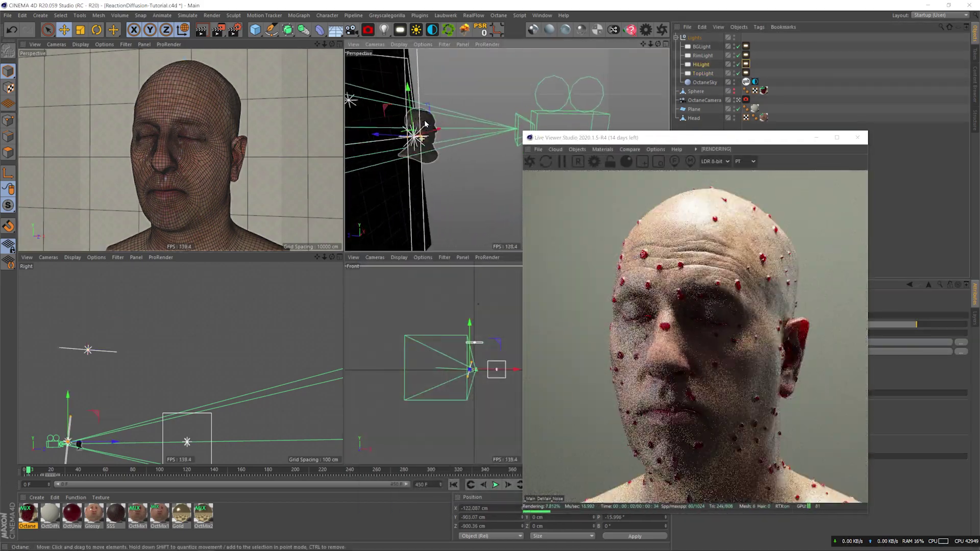
pyautogui.keyDown('ctrl'); pyautogui.moveTo(694, 37); pyautogui.dragTo(679, 47); pyautogui.keyUp('ctrl')
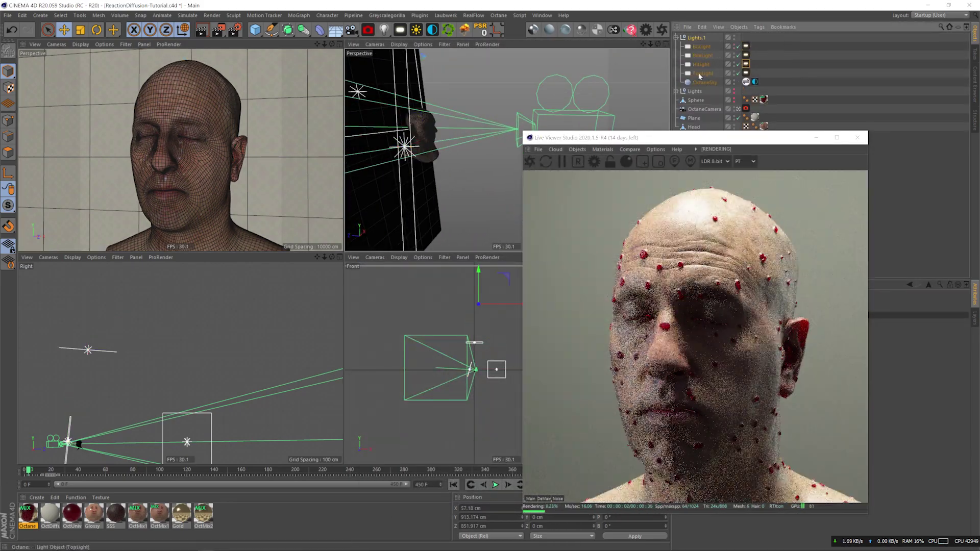
# - Enlarge the RimLight of the duplicated light group behind the Head
pyautogui.click(418, 137)
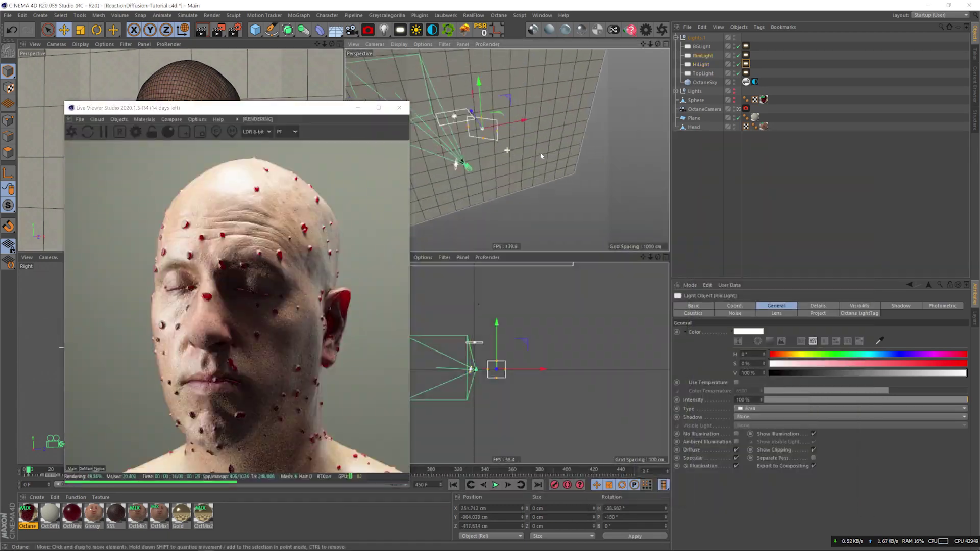
pyautogui.keyDown('alt'); pyautogui.moveTo(541, 156); pyautogui.dragTo(516, 141); pyautogui.keyUp('alt')
pyautogui.press('t')
pyautogui.moveTo(480, 142); pyautogui.dragTo(515, 143)
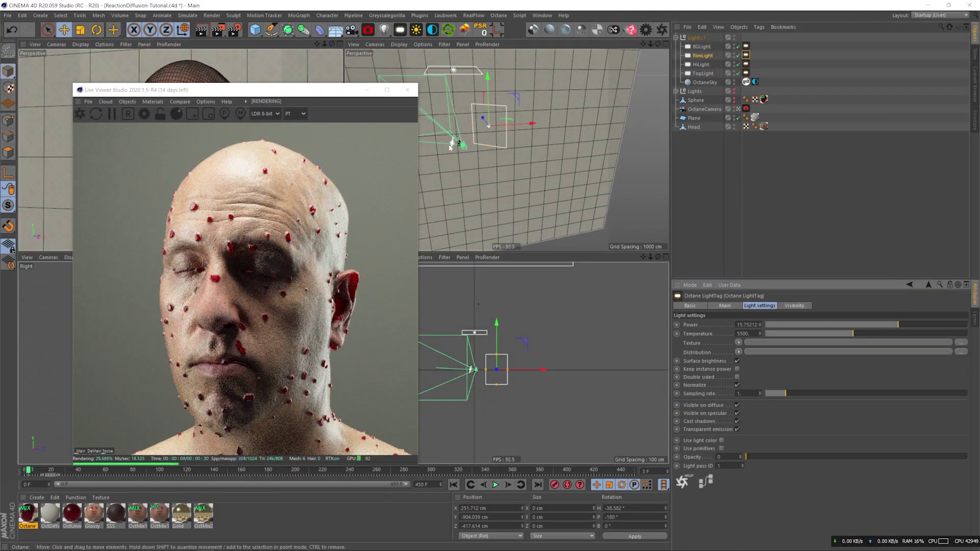
# - Reposition the HiLight beside the Head and adjust the power in its Octane light tag
pyautogui.scroll(3, 601, 137)
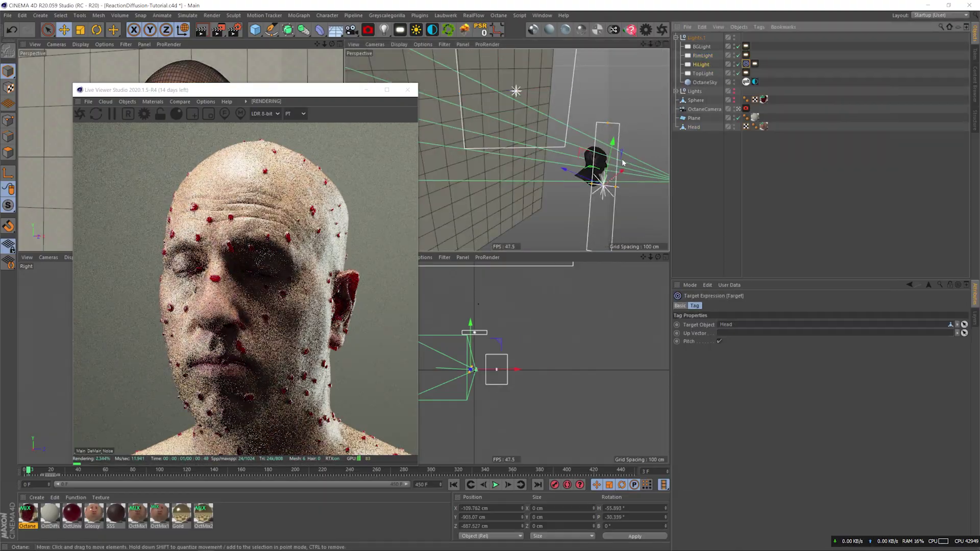
pyautogui.click(754, 62)
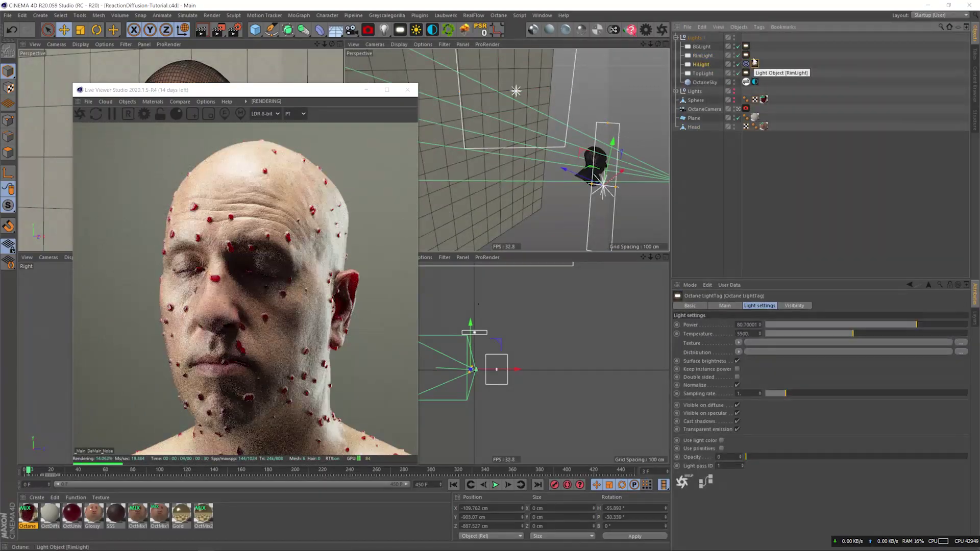
pyautogui.keyDown('alt'); pyautogui.moveTo(510, 153); pyautogui.dragTo(545, 163); pyautogui.keyUp('alt')
pyautogui.press('r')
pyautogui.press('e')
pyautogui.moveTo(529, 130); pyautogui.dragTo(529, 134)
pyautogui.click(755, 64)
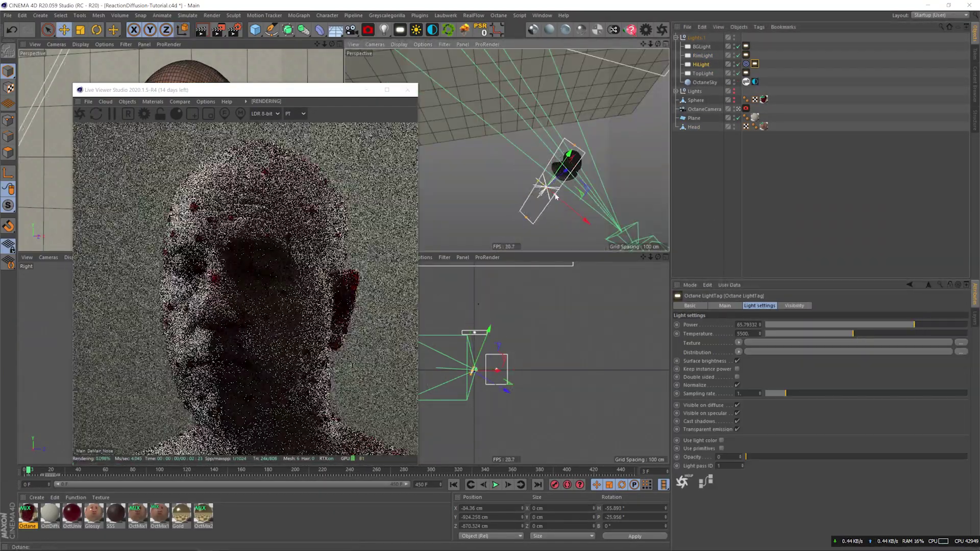
pyautogui.moveTo(916, 325); pyautogui.dragTo(896, 326)
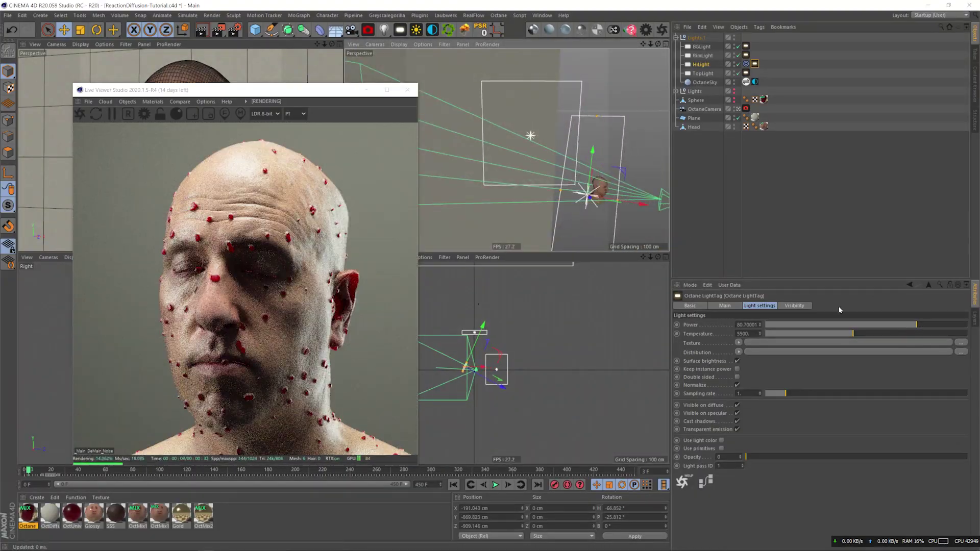
# - Rotate the OctaneSky environment to a RotX of about -0.707 and move the Live Viewer aside
pyautogui.click(755, 82)
pyautogui.moveTo(837, 384); pyautogui.dragTo(774, 383)
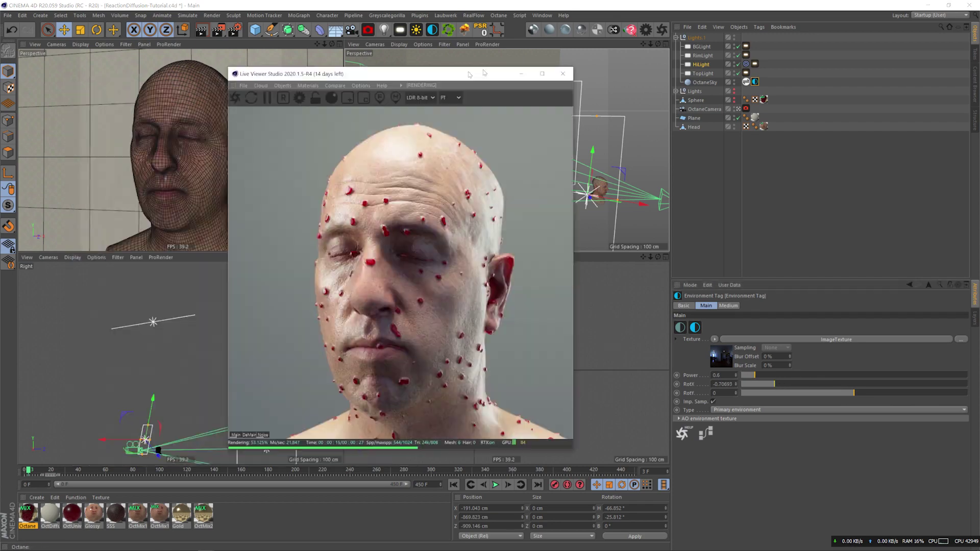
pyautogui.moveTo(456, 71); pyautogui.dragTo(521, 70)
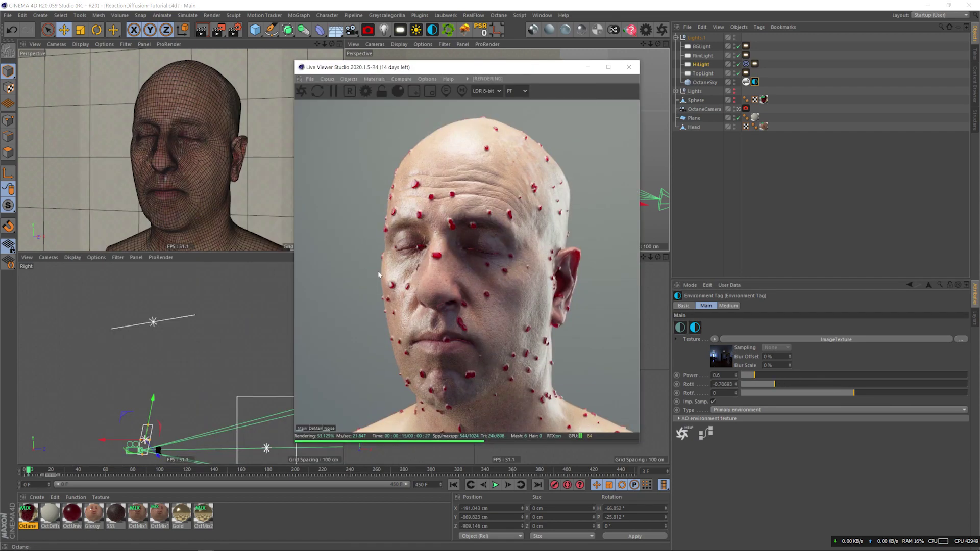
# - Open the node graph of the Head's OctMix1 material and examine its skin and reaction-diffusion texture nodes
pyautogui.doubleClick(160, 513)
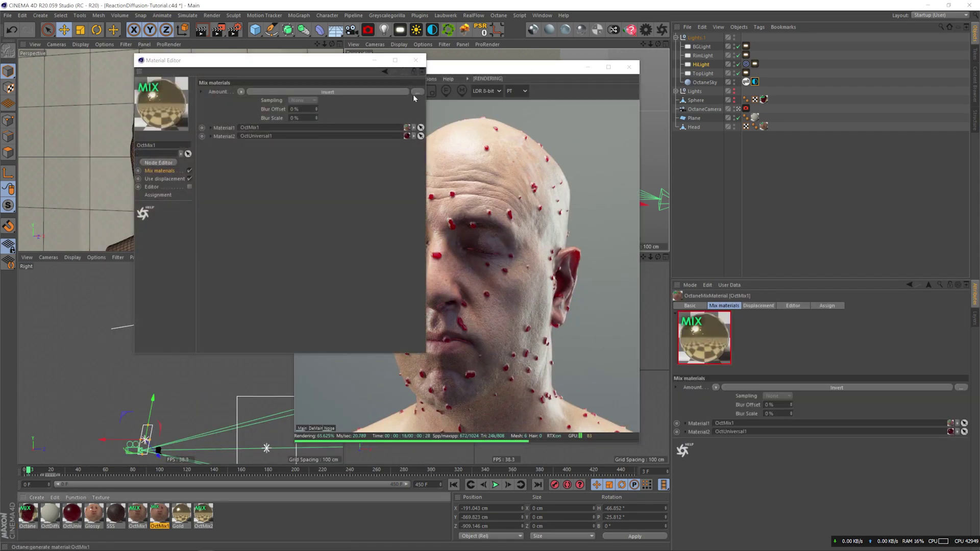
pyautogui.click(159, 162)
pyautogui.click(416, 61)
pyautogui.moveTo(416, 172); pyautogui.dragTo(607, 112)
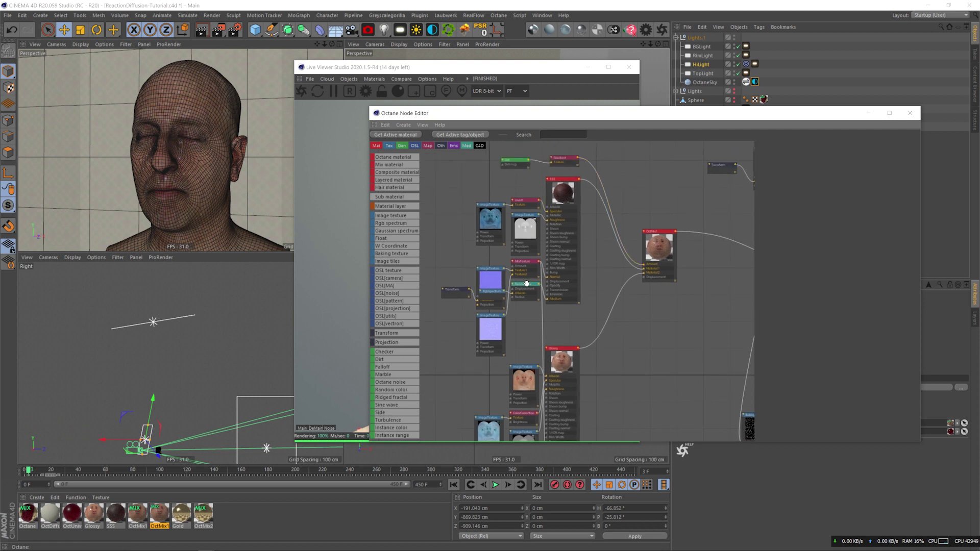
pyautogui.moveTo(654, 329); pyautogui.dragTo(470, 348, button='middle')
pyautogui.moveTo(529, 336); pyautogui.dragTo(507, 330, button='middle')
pyautogui.moveTo(636, 332); pyautogui.dragTo(635, 209, button='middle')
pyautogui.moveTo(515, 391); pyautogui.dragTo(533, 319, button='middle')
pyautogui.moveTo(522, 193); pyautogui.dragTo(476, 371, button='middle')
pyautogui.moveTo(519, 433); pyautogui.dragTo(523, 312)
pyautogui.moveTo(533, 149); pyautogui.dragTo(532, 187, button='middle')
pyautogui.click(520, 200)
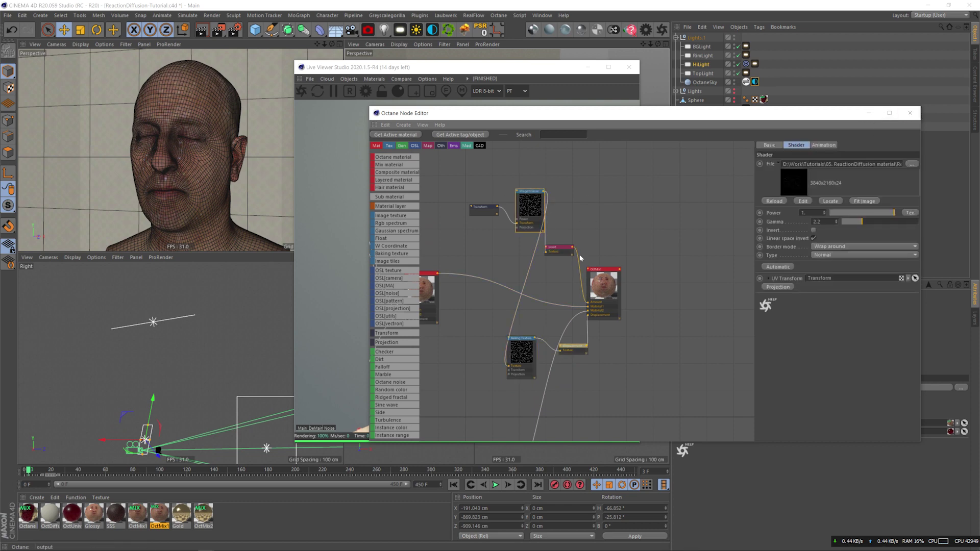
pyautogui.click(909, 112)
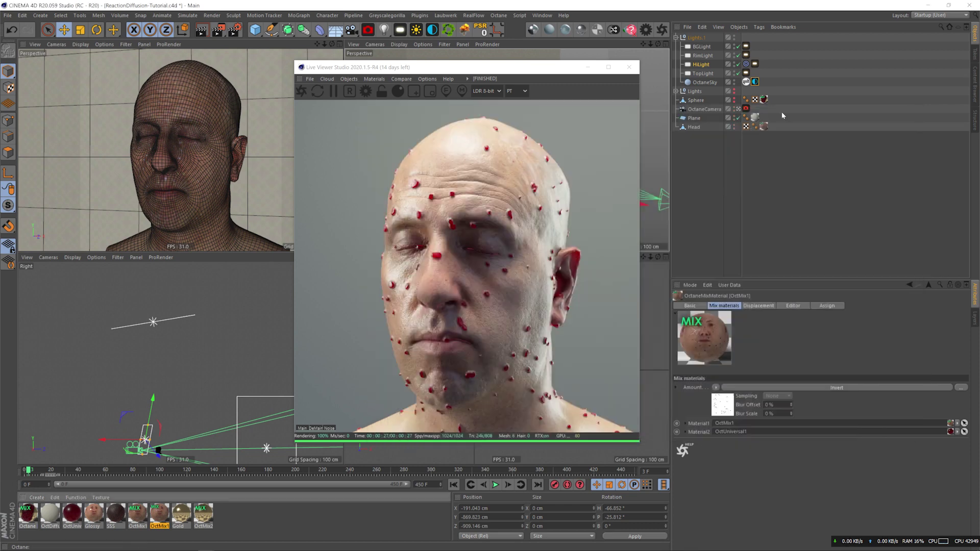
# - Reopen the OctMix1 node graph and review its Displacement, Baking Texture and ImageTexture settings, then close the editors
pyautogui.doubleClick(160, 512)
pyautogui.click(168, 163)
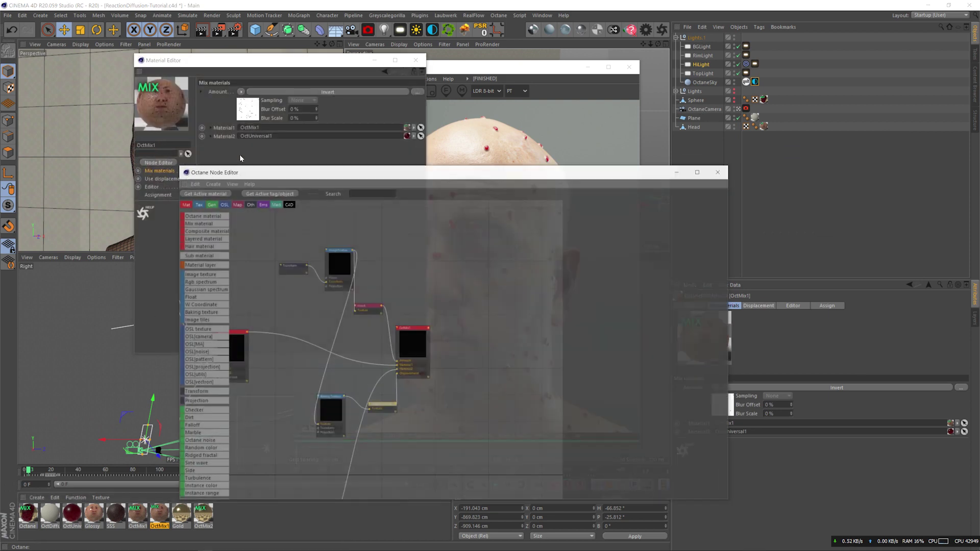
pyautogui.click(408, 384)
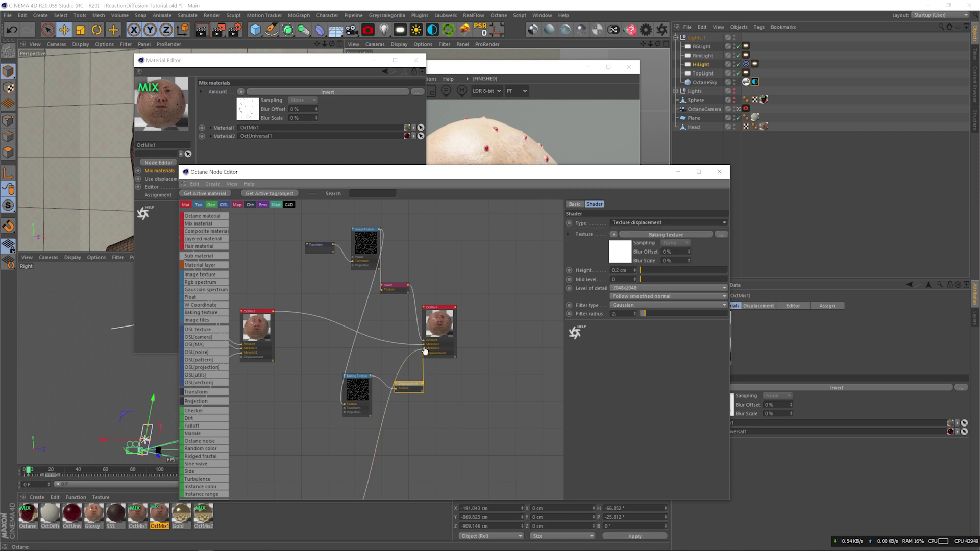
pyautogui.click(362, 376)
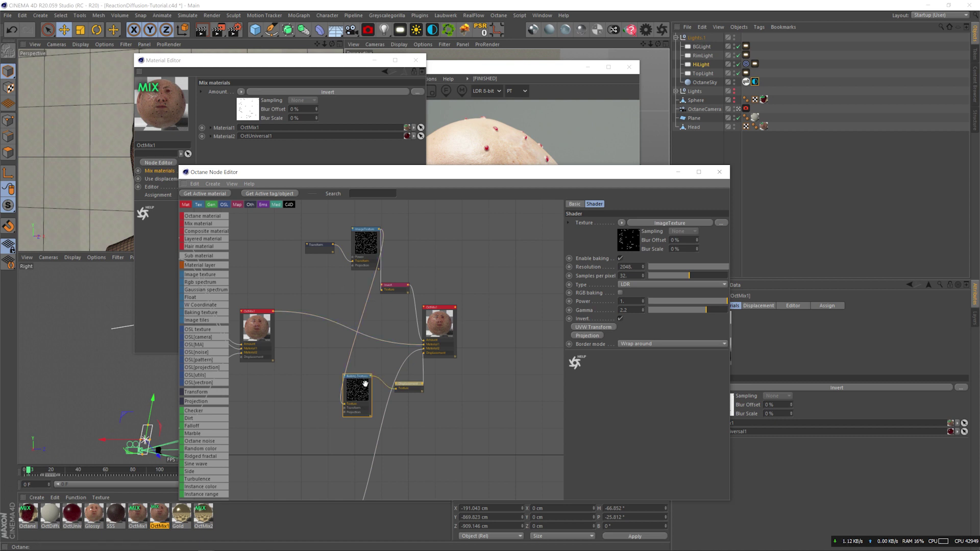
pyautogui.scroll(2, 365, 384)
pyautogui.moveTo(397, 307); pyautogui.dragTo(401, 327, button='middle')
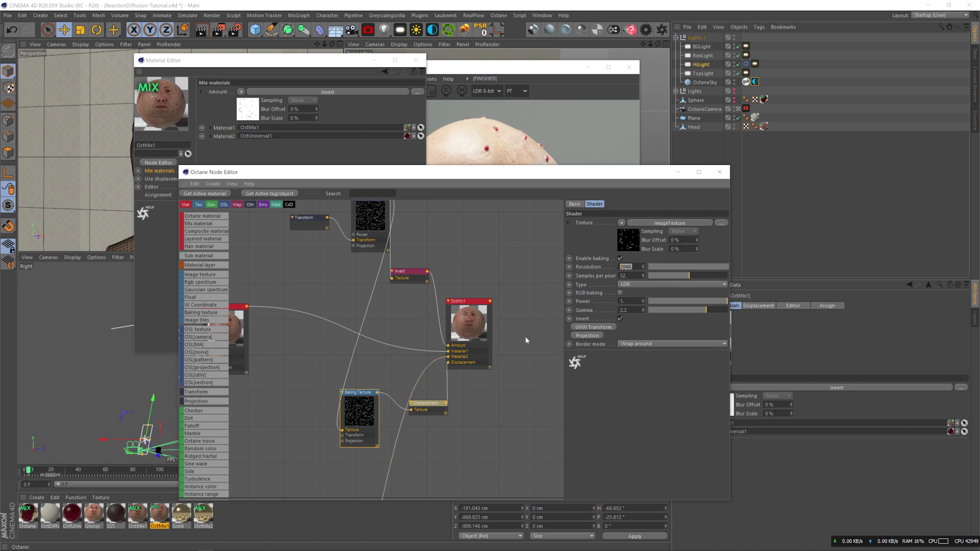
pyautogui.click(427, 408)
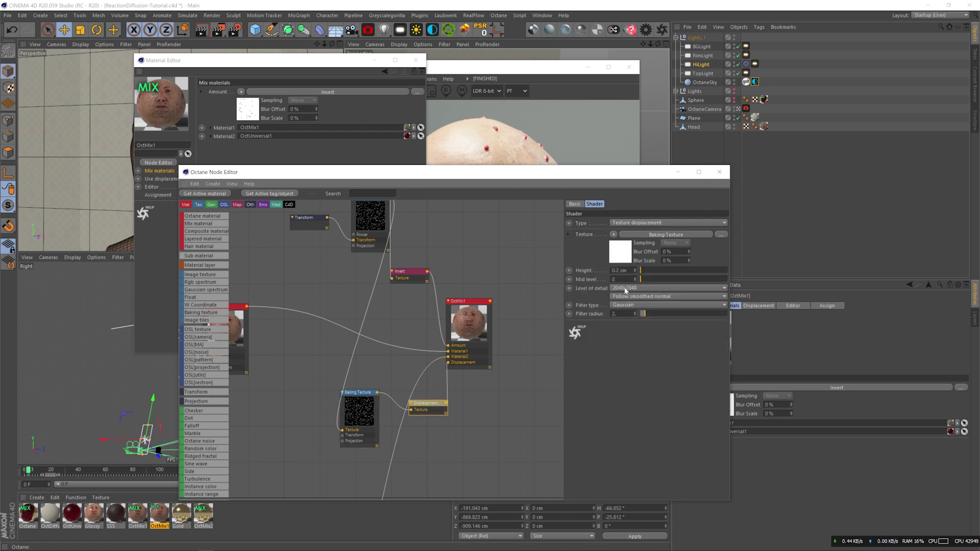
pyautogui.click(380, 247)
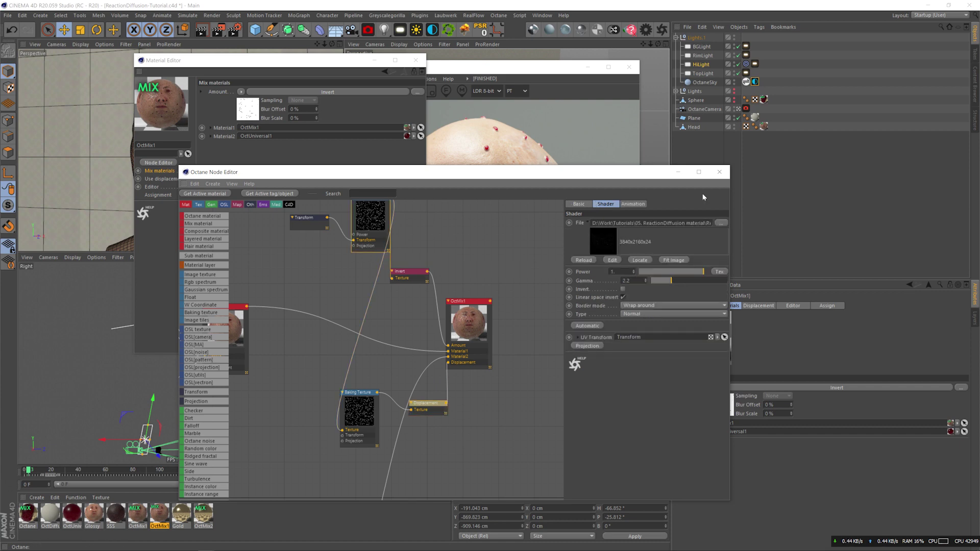
pyautogui.click(719, 172)
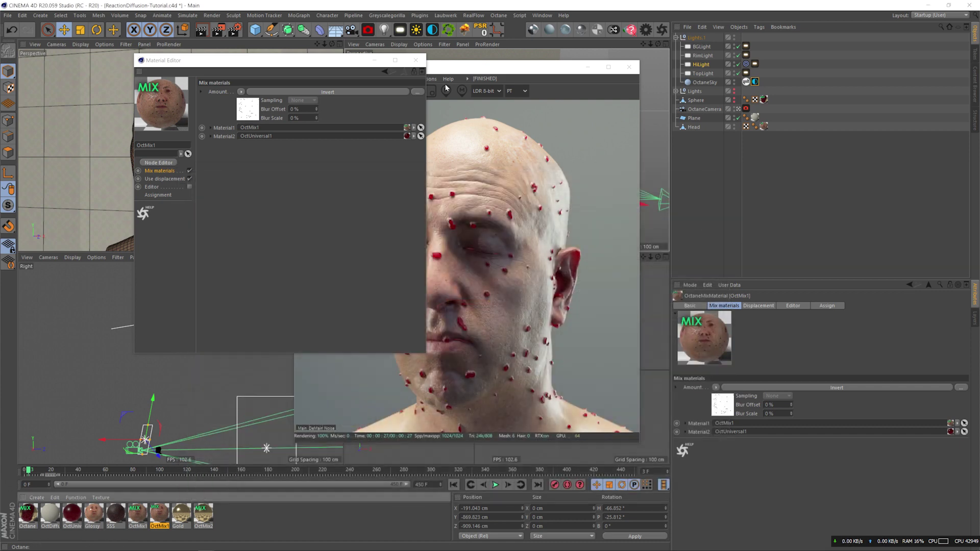
pyautogui.click(415, 61)
# - Preview the reaction-diffusion growth on the Head up to frame 104 and return to frame 7
pyautogui.click(70, 470)
pyautogui.click(99, 470)
pyautogui.click(164, 470)
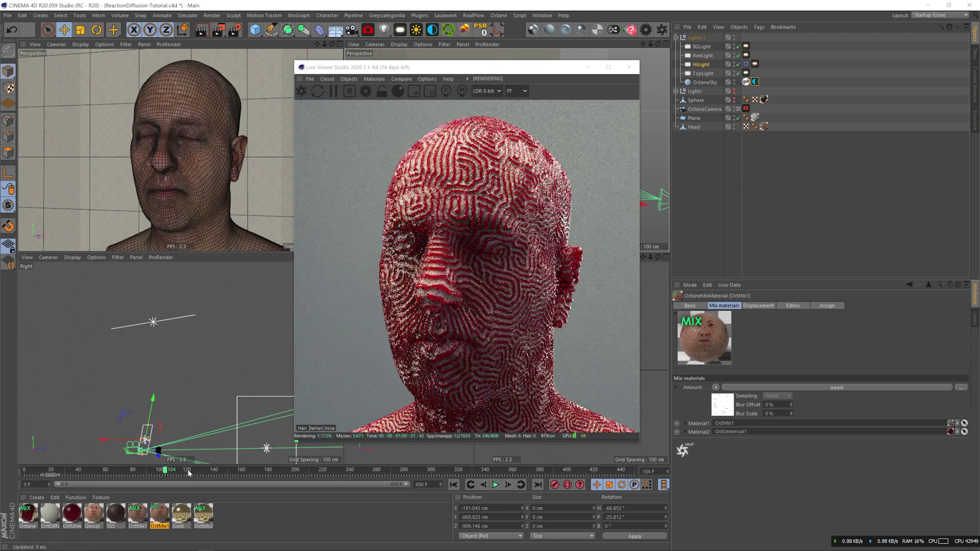
pyautogui.click(49, 470)
pyautogui.click(34, 470)
# - Try the plain skin mix material on the Head, remove its texture tag, and scrub through the animation again
pyautogui.moveTo(138, 514); pyautogui.dragTo(694, 127)
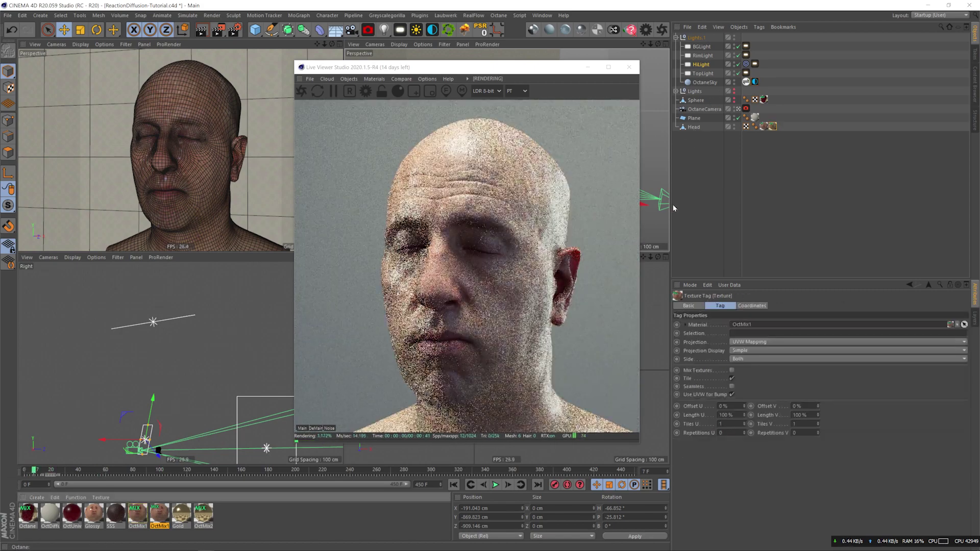
pyautogui.press('Delete')
pyautogui.moveTo(80, 470); pyautogui.dragTo(227, 470)
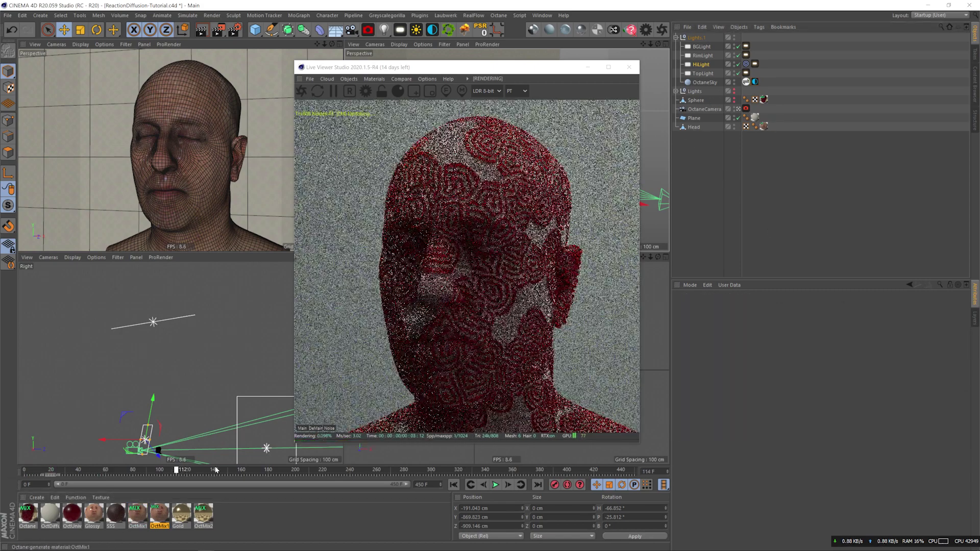
pyautogui.click(53, 470)
# - Collapse the duplicated light group, hide the Head, and show the Sphere again
pyautogui.click(676, 37)
pyautogui.keyDown('alt'); pyautogui.click(733, 82); pyautogui.keyUp('alt')
pyautogui.keyDown('alt'); pyautogui.click(734, 82); pyautogui.keyUp('alt')
pyautogui.keyDown('alt'); pyautogui.click(733, 55); pyautogui.keyUp('alt')
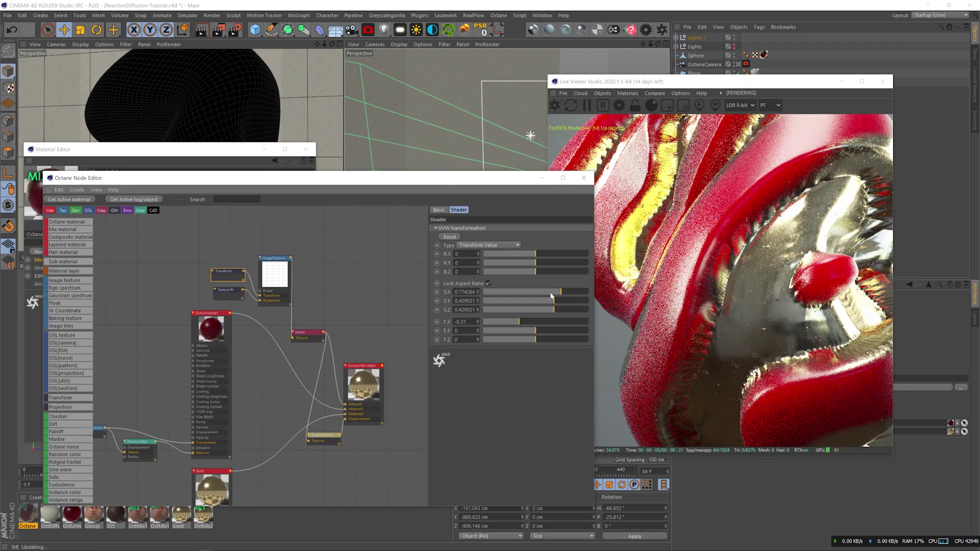
# - Scale the image texture's Transform down to about 0.46 in X and 0.26 in Y and Z
pyautogui.click(274, 259)
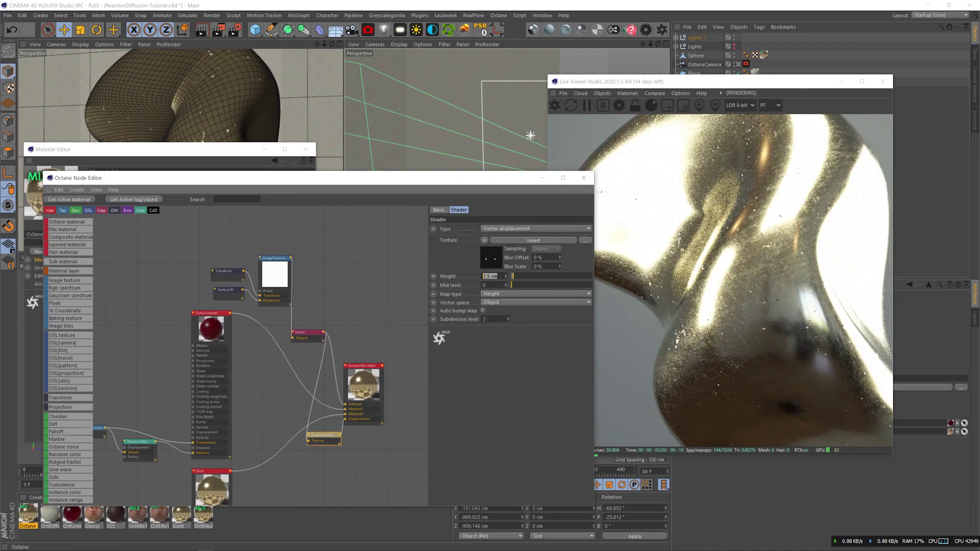
pyautogui.click(224, 271)
pyautogui.moveTo(571, 293); pyautogui.dragTo(566, 293)
pyautogui.moveTo(467, 321); pyautogui.dragTo(418, 319)
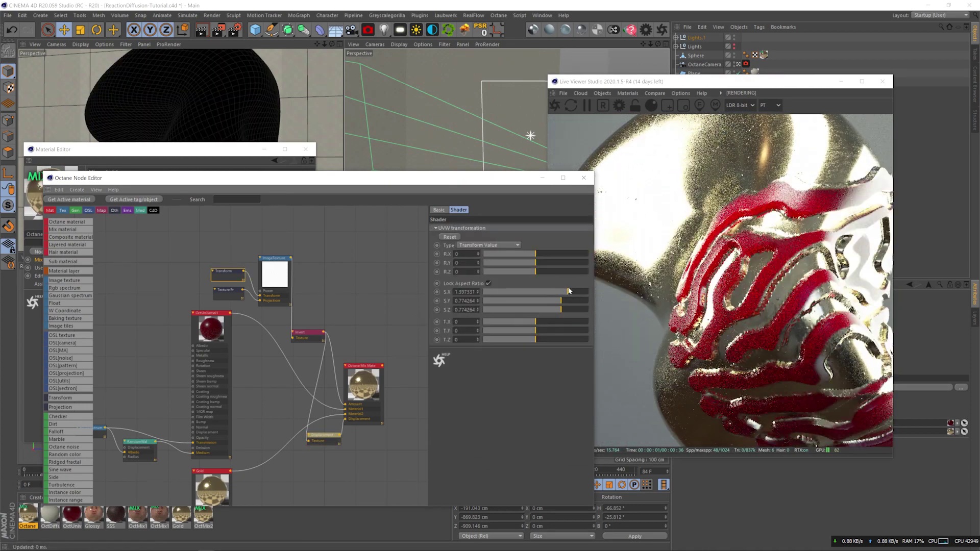
pyautogui.moveTo(565, 291); pyautogui.dragTo(553, 292)
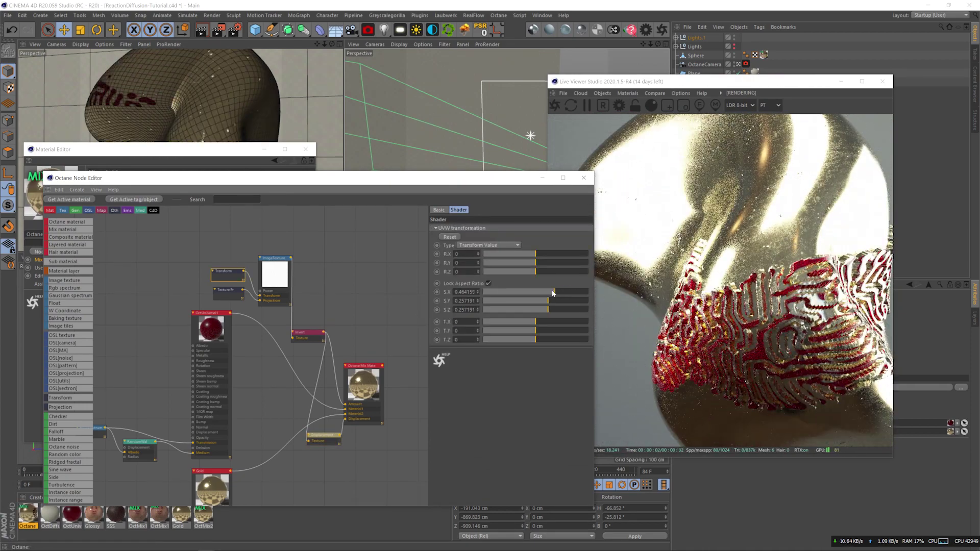
# - Review the random walk medium's albedo and radius, then the red universal material's Transmission settings
pyautogui.click(136, 442)
pyautogui.click(204, 390)
pyautogui.click(138, 442)
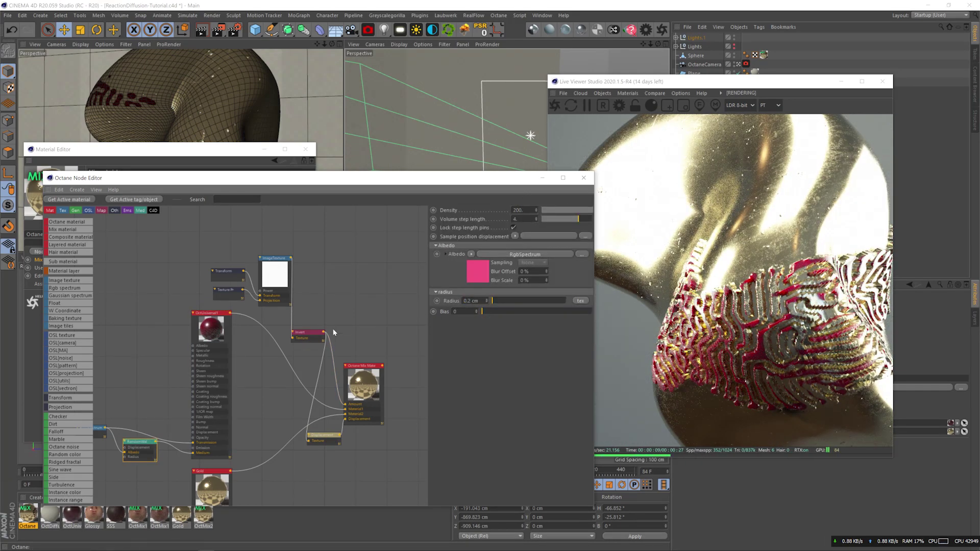
pyautogui.click(107, 432)
pyautogui.click(210, 375)
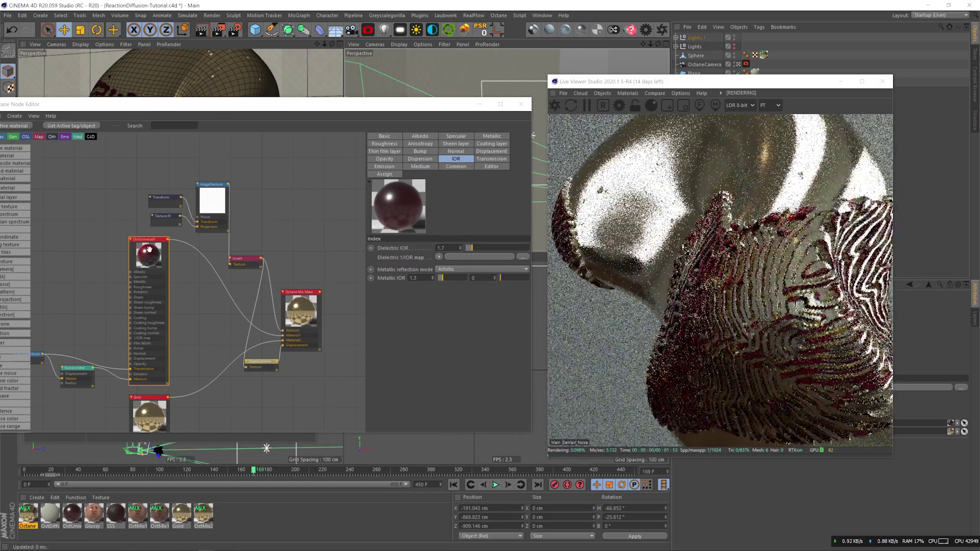
pyautogui.click(491, 159)
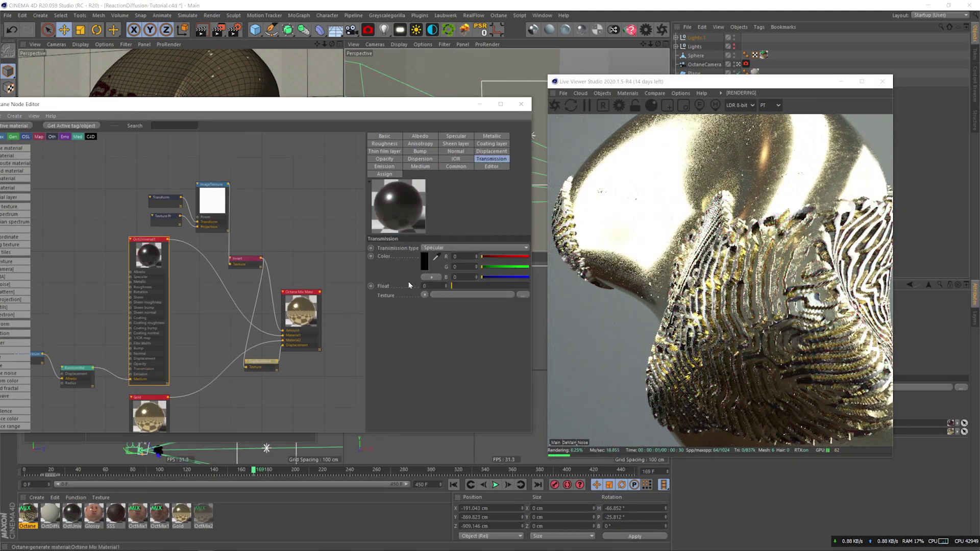
# - Preview the blob's pattern growth up to frame 316, review the Displacement node, and close the node editor
pyautogui.moveTo(689, 81); pyautogui.dragTo(723, 138)
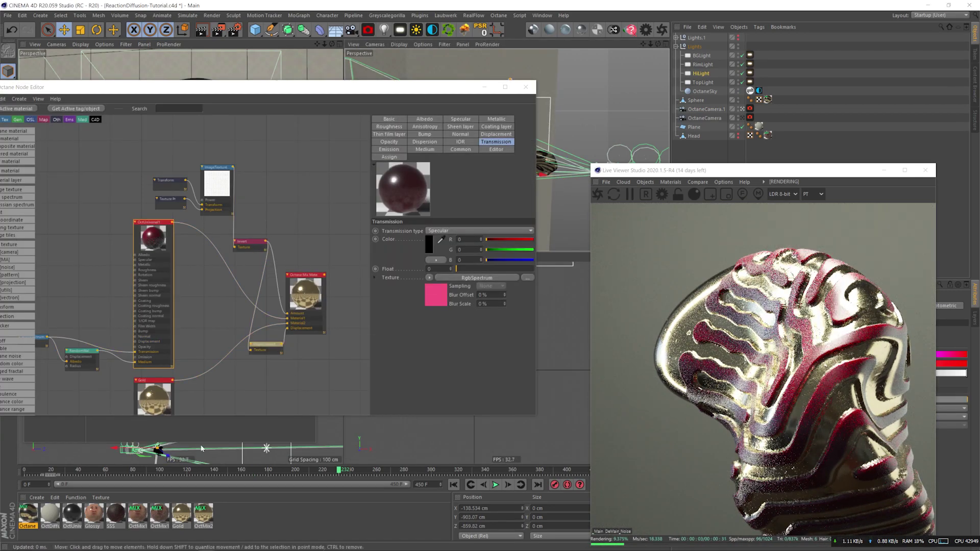
pyautogui.moveTo(128, 475); pyautogui.dragTo(104, 476)
pyautogui.moveTo(512, 201); pyautogui.dragTo(495, 201)
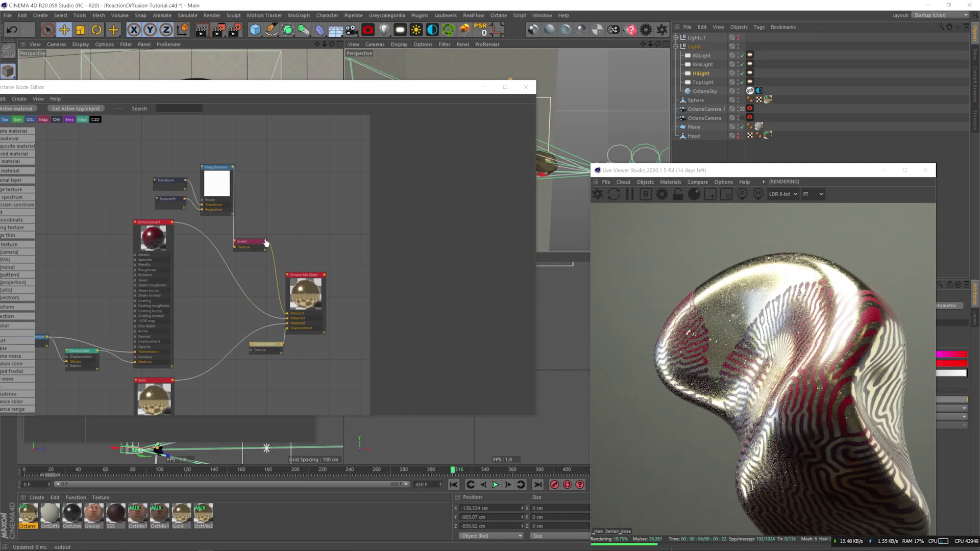
pyautogui.click(264, 344)
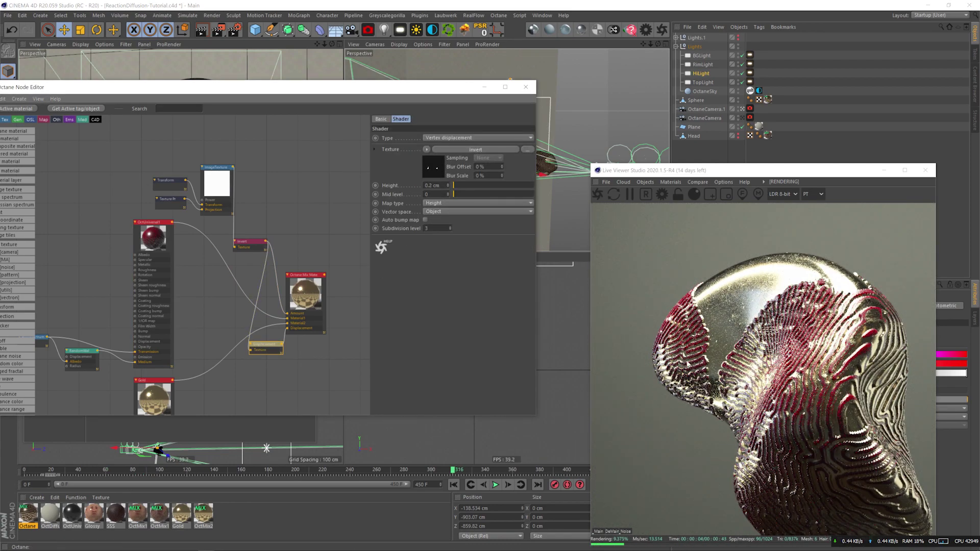
pyautogui.click(525, 87)
pyautogui.keyDown('alt'); pyautogui.moveTo(207, 149); pyautogui.dragTo(314, 195, button='right'); pyautogui.keyUp('alt')
pyautogui.hotkey('ctrl', 'shift', 'z')
pyautogui.hotkey('ctrl', 'shift', 'z')
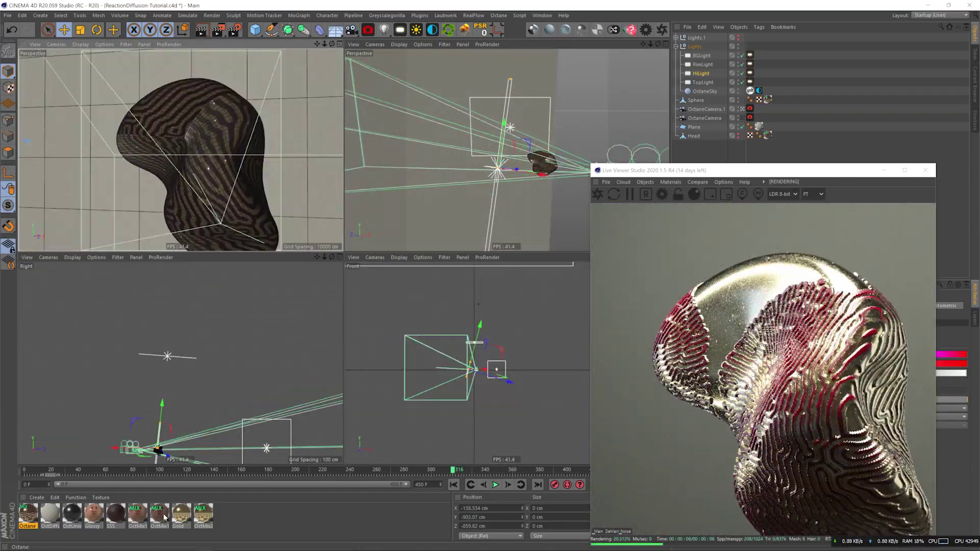
# - Swap the Sphere for the Head in the scene and look through a duplicate of OctaneCamera
pyautogui.moveTo(715, 170); pyautogui.dragTo(415, 165)
pyautogui.click(737, 102)
pyautogui.keyDown('ctrl'); pyautogui.moveTo(705, 118); pyautogui.dragTo(704, 122); pyautogui.keyUp('ctrl')
pyautogui.click(742, 127)
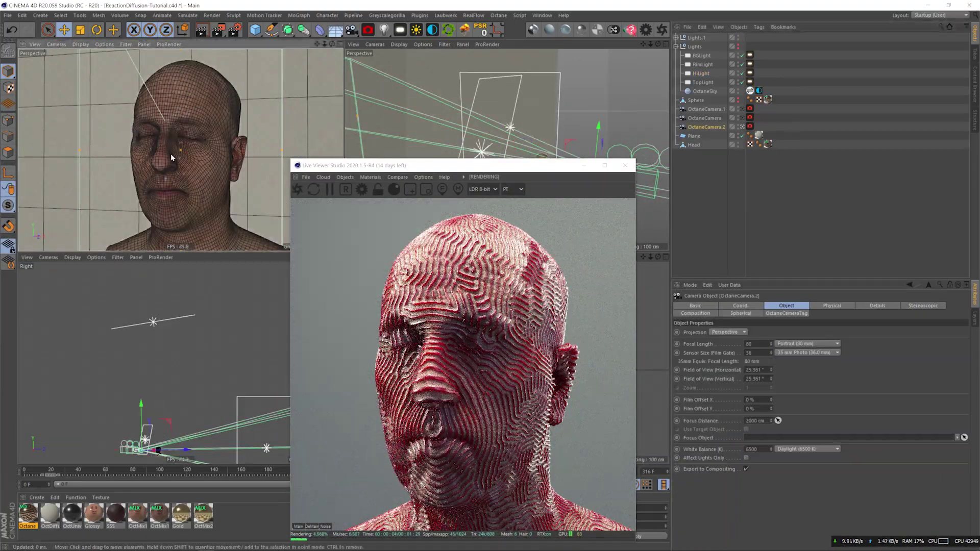
# - Frame the ear in close-up with OctaneCamera.2 and focus on it with auto focus off and a 0.774 cm aperture
pyautogui.keyDown('alt'); pyautogui.moveTo(171, 154); pyautogui.dragTo(247, 136, button='right'); pyautogui.keyUp('alt')
pyautogui.keyDown('alt'); pyautogui.moveTo(247, 137); pyautogui.dragTo(234, 163); pyautogui.keyUp('alt')
pyautogui.click(750, 127)
pyautogui.click(697, 417)
pyautogui.moveTo(803, 444); pyautogui.dragTo(808, 444)
pyautogui.click(743, 427)
pyautogui.click(442, 189)
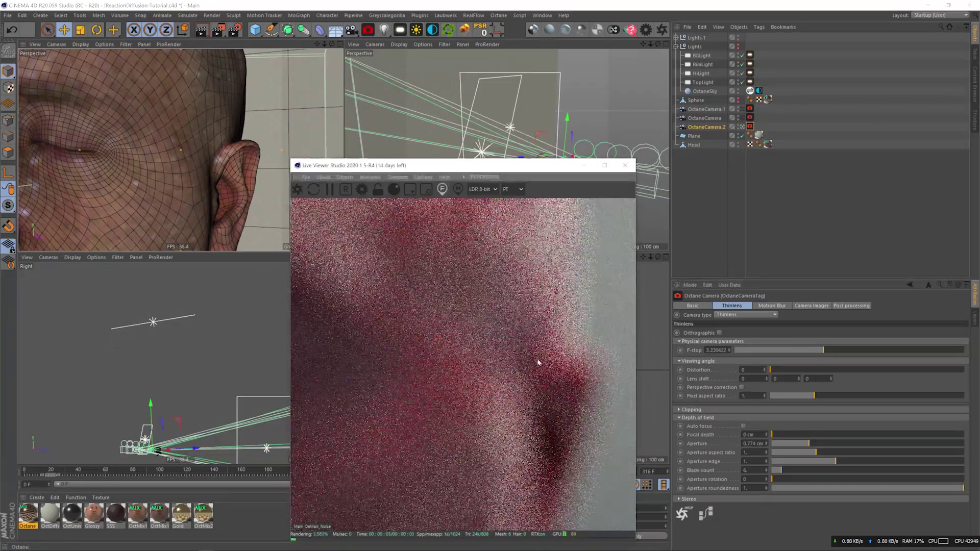
pyautogui.click(546, 361)
# - Go to frame 34 and reframe the close-up on the nose and cheek, focusing on the cheek's pattern
pyautogui.moveTo(460, 165); pyautogui.dragTo(482, 58)
pyautogui.click(351, 471)
pyautogui.moveTo(267, 472); pyautogui.dragTo(71, 470)
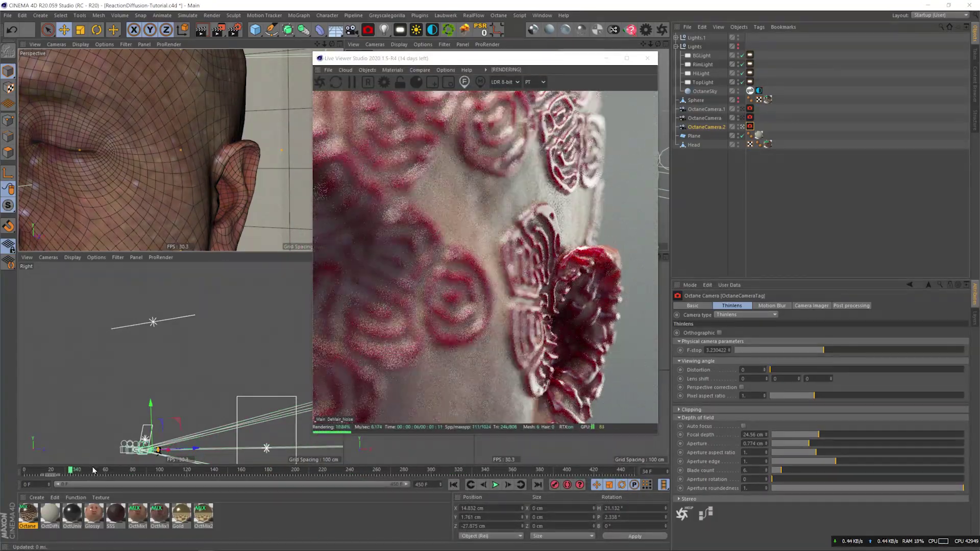
pyautogui.keyDown('alt'); pyautogui.moveTo(125, 172); pyautogui.dragTo(286, 187, button='middle'); pyautogui.keyUp('alt')
pyautogui.keyDown('alt'); pyautogui.moveTo(125, 179); pyautogui.dragTo(164, 193); pyautogui.keyUp('alt')
pyautogui.keyDown('alt'); pyautogui.moveTo(164, 193); pyautogui.dragTo(176, 110, button='middle'); pyautogui.keyUp('alt')
pyautogui.click(460, 263)
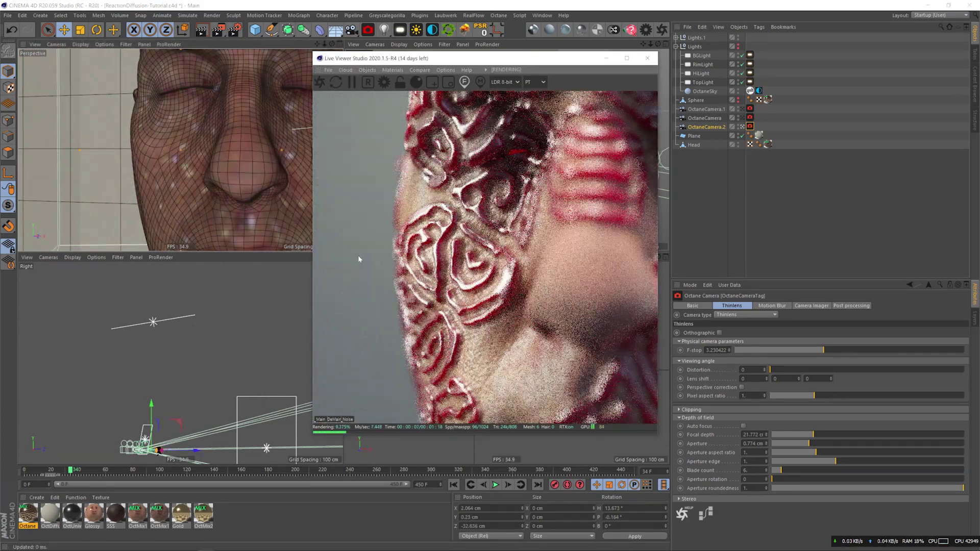
# - Turn on multi-pass output and Octane render passes in the render settings
pyautogui.click(235, 30)
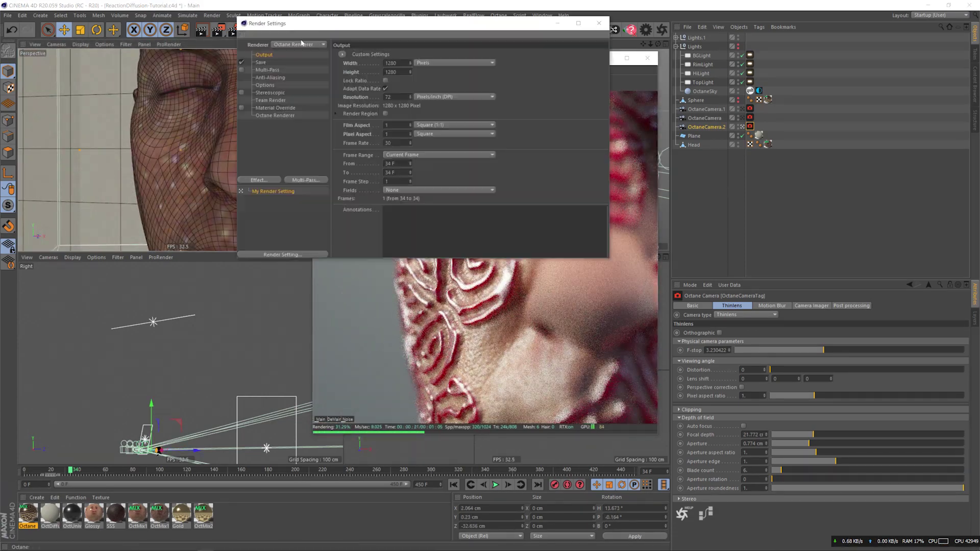
pyautogui.moveTo(328, 25); pyautogui.dragTo(161, 52)
pyautogui.click(91, 90)
pyautogui.click(105, 144)
pyautogui.click(316, 82)
pyautogui.click(194, 101)
# - Enable the SSS, shadow, shading normal and AO passes, with an AO distance of about 0.042
pyautogui.click(190, 201)
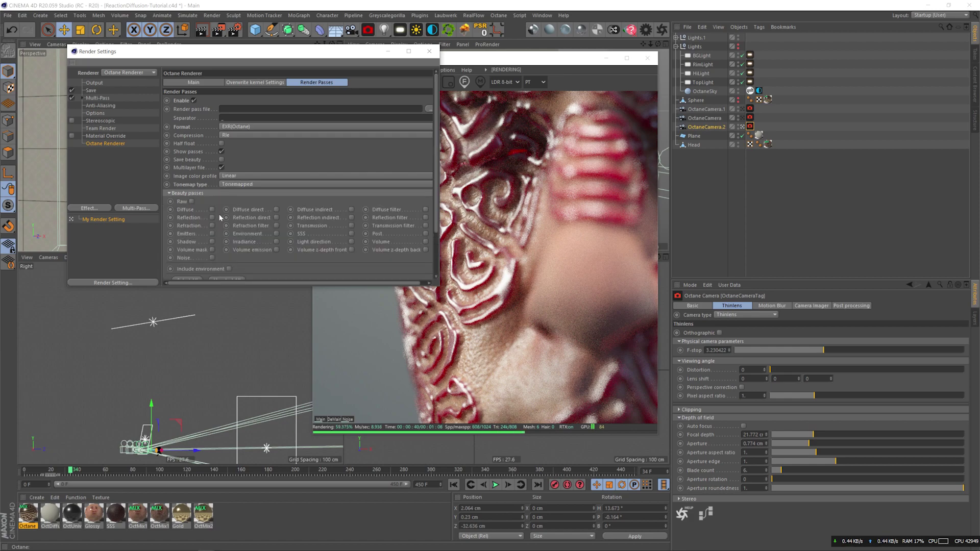
pyautogui.click(190, 201)
pyautogui.click(194, 234)
pyautogui.scroll(-3, 193, 224)
pyautogui.scroll(-2, 242, 241)
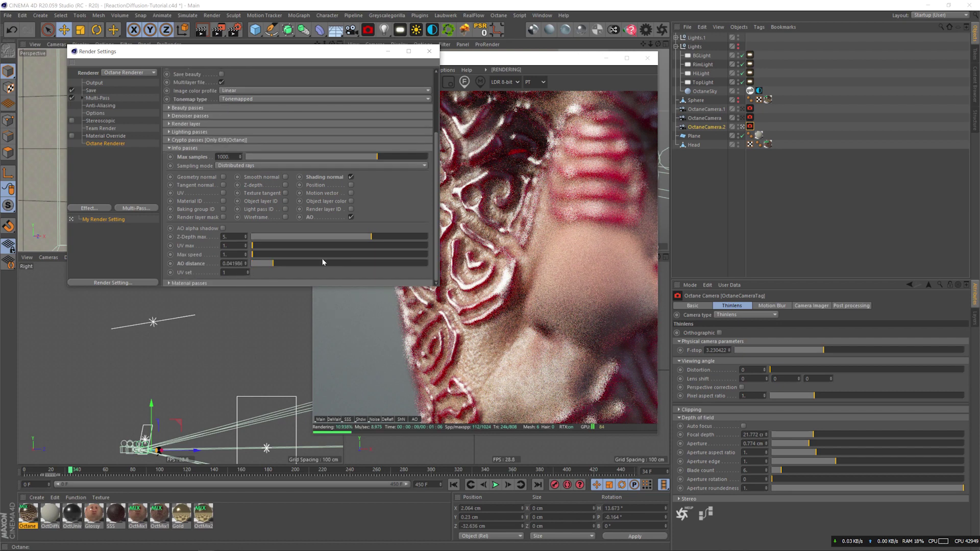
# - Compare the AO, reflection, shadow, SSS and denoised beauty passes in the Live Viewer and check the lights' tag settings
pyautogui.click(414, 419)
pyautogui.click(387, 420)
pyautogui.click(363, 419)
pyautogui.click(750, 56)
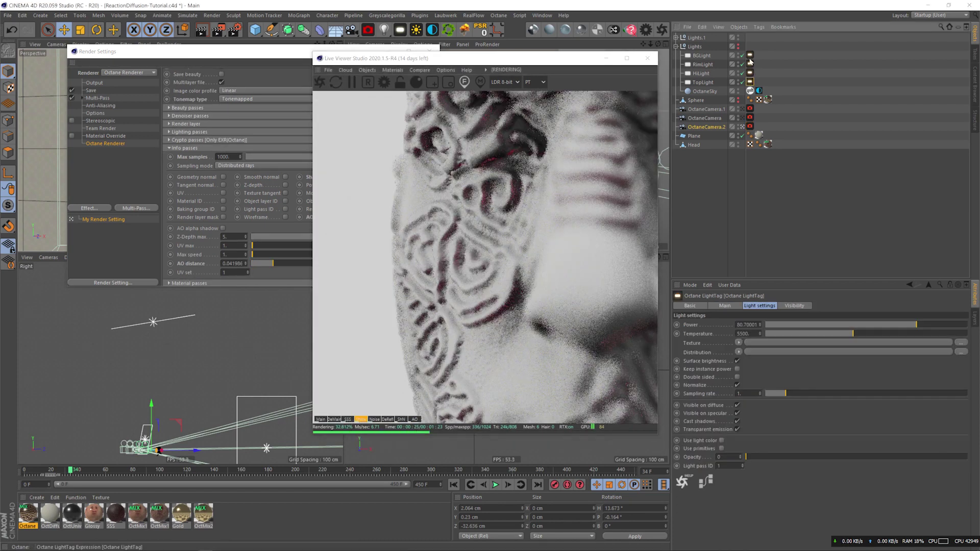
pyautogui.click(347, 419)
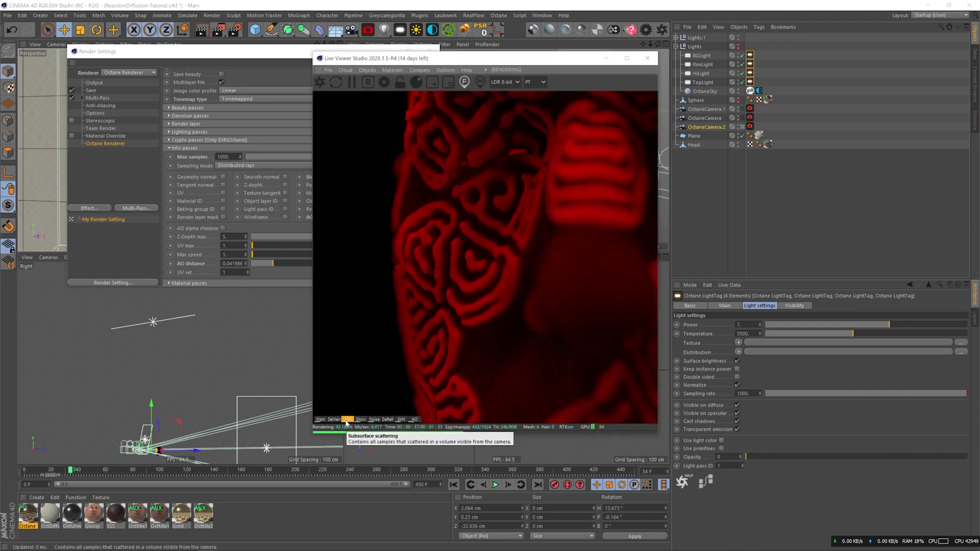
pyautogui.click(334, 420)
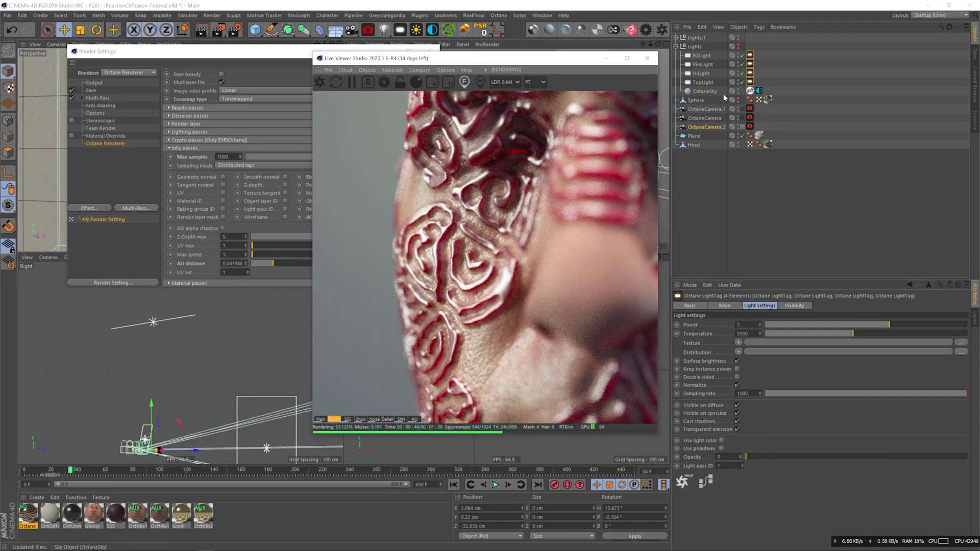
# - Return to the OctaneCamera view and open the OctMix1 node graph around its ImageTexture node
pyautogui.click(742, 121)
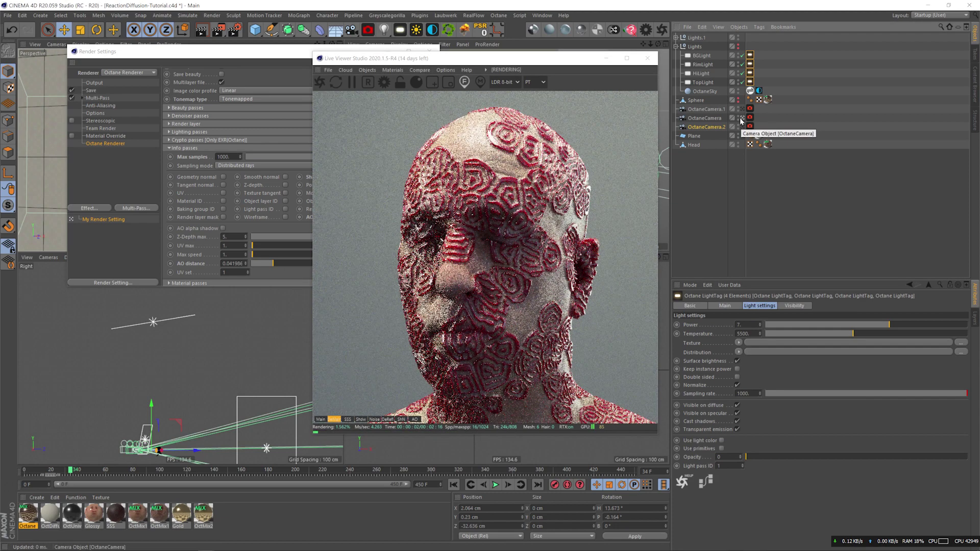
pyautogui.doubleClick(155, 517)
pyautogui.moveTo(231, 61); pyautogui.dragTo(142, 125)
pyautogui.click(69, 223)
pyautogui.moveTo(250, 171); pyautogui.dragTo(105, 183)
pyautogui.moveTo(230, 245); pyautogui.dragTo(193, 303, button='middle')
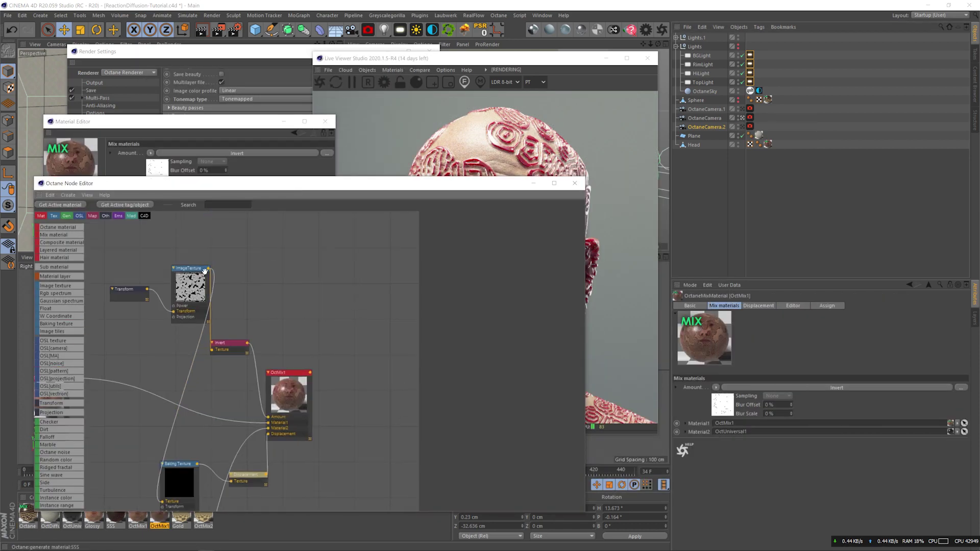
# - Load a different reaction-diffusion image sequence into the ImageTexture node, with a movie range of frames 1 to 600 at 30 fps
pyautogui.click(191, 269)
pyautogui.click(487, 215)
pyautogui.click(461, 216)
pyautogui.click(578, 233)
pyautogui.click(334, 107)
pyautogui.doubleClick(275, 164)
pyautogui.click(334, 107)
pyautogui.doubleClick(325, 163)
pyautogui.doubleClick(234, 167)
pyautogui.doubleClick(225, 164)
pyautogui.click(488, 215)
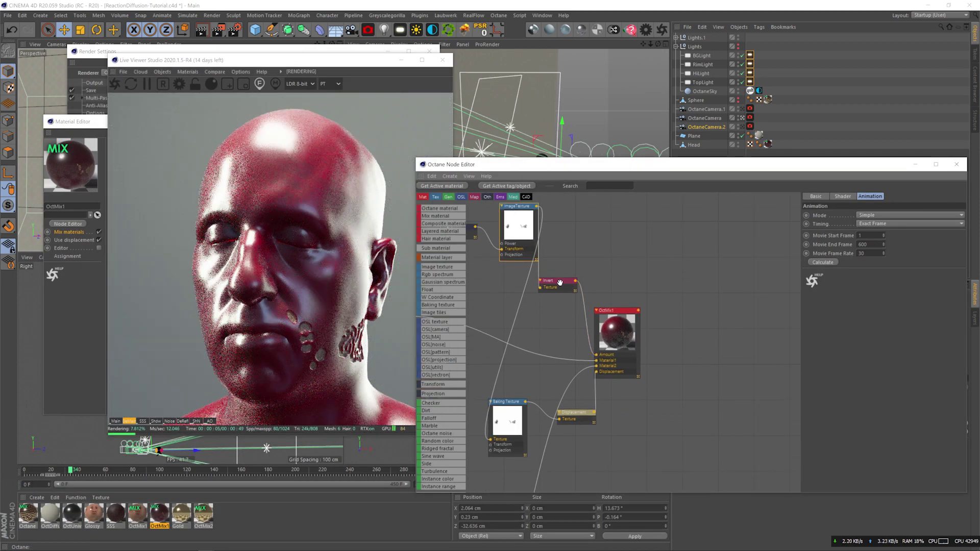
# - Feed the ImageTexture directly into OctMix1's Amount, bypassing the Invert node, and scrub the growth to frame 113
pyautogui.click(560, 282)
pyautogui.moveTo(599, 357); pyautogui.dragTo(597, 356)
pyautogui.rightClick(578, 286)
pyautogui.moveTo(25, 470); pyautogui.dragTo(108, 470)
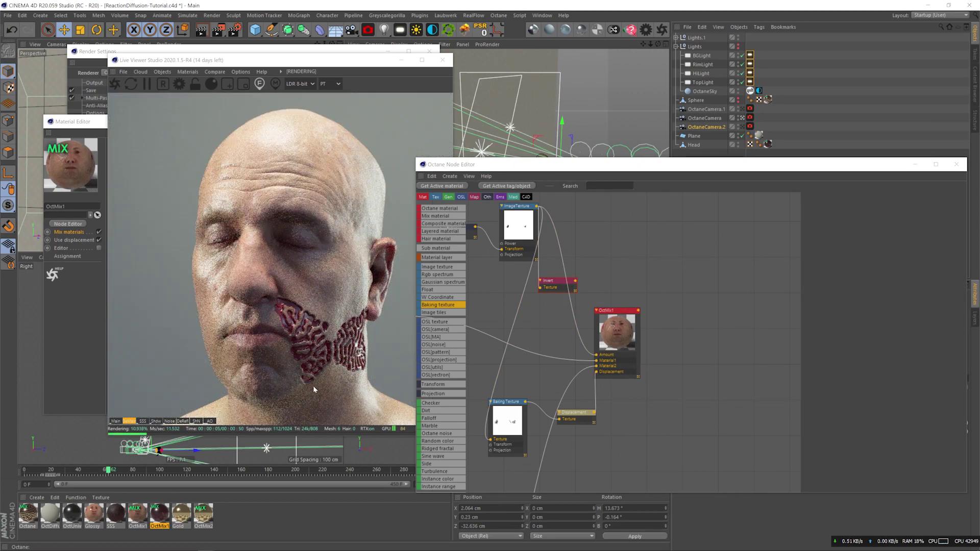
pyautogui.moveTo(177, 470); pyautogui.dragTo(178, 470)
# - Set the Transform node's Y translation to about 0.077 and preview the pattern at frame 188
pyautogui.moveTo(479, 238); pyautogui.dragTo(507, 246, button='middle')
pyautogui.click(492, 241)
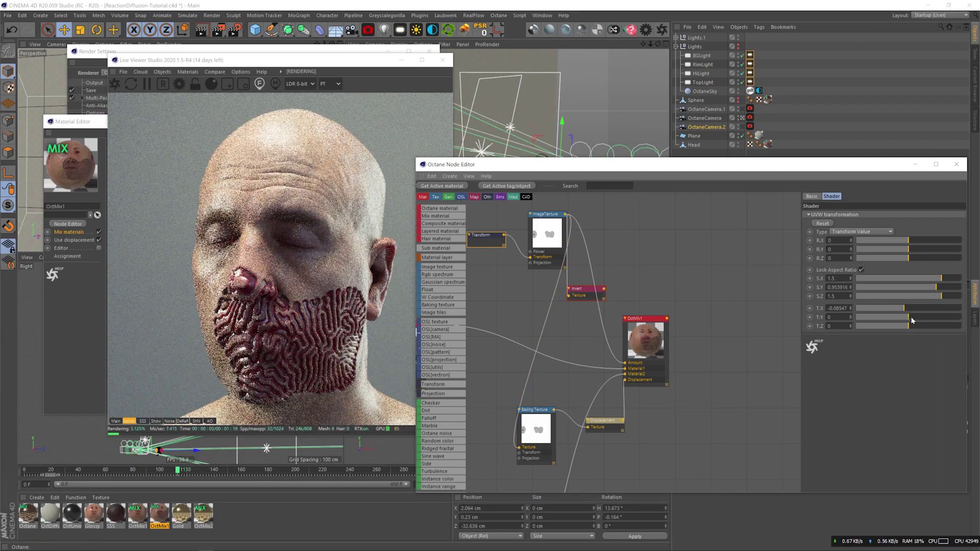
pyautogui.click(913, 320)
pyautogui.moveTo(217, 471); pyautogui.dragTo(279, 469)
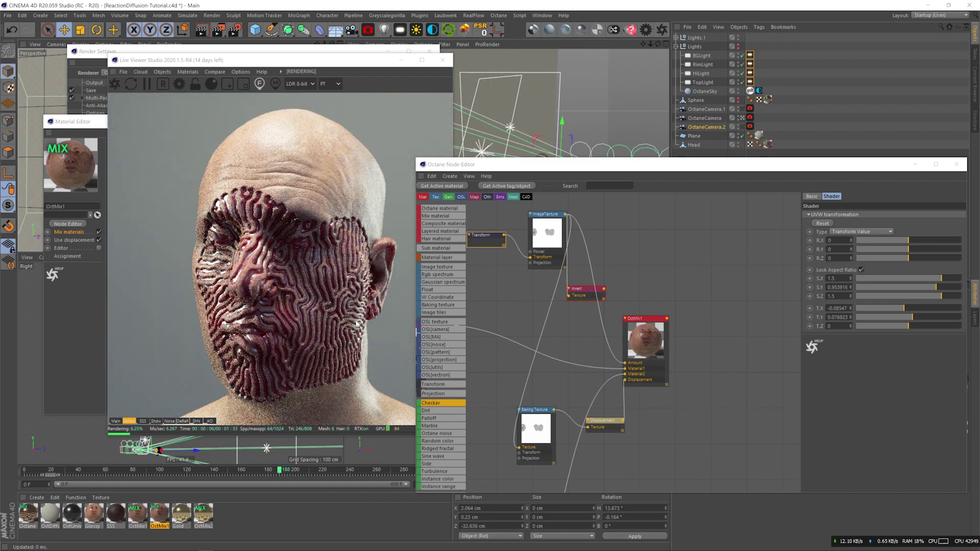
# - Inspect the pattern through OctaneCamera.2 and OctaneCamera, and advance the animation to frame 302
pyautogui.moveTo(562, 165); pyautogui.dragTo(678, 336)
pyautogui.click(741, 126)
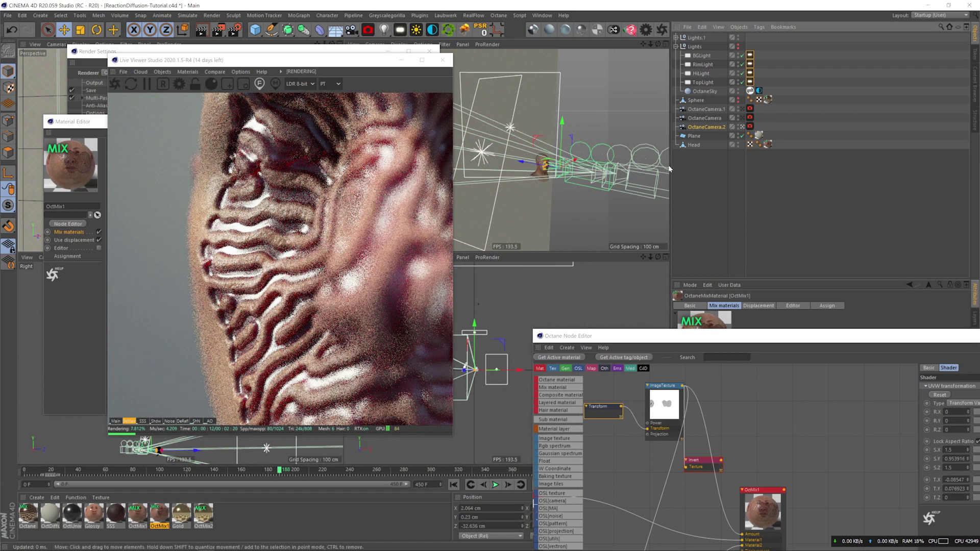
pyautogui.moveTo(309, 65); pyautogui.dragTo(375, 61)
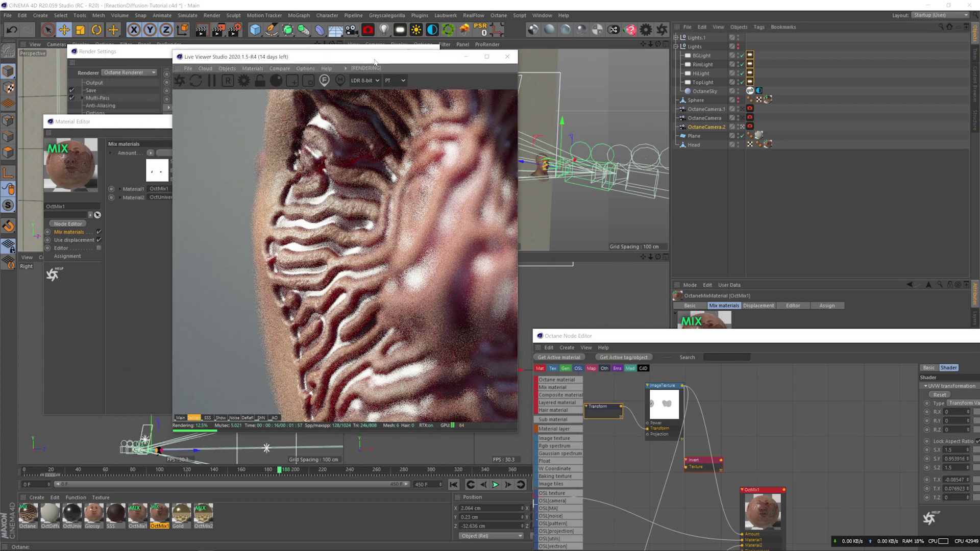
pyautogui.click(742, 118)
pyautogui.moveTo(380, 476); pyautogui.dragTo(434, 474)
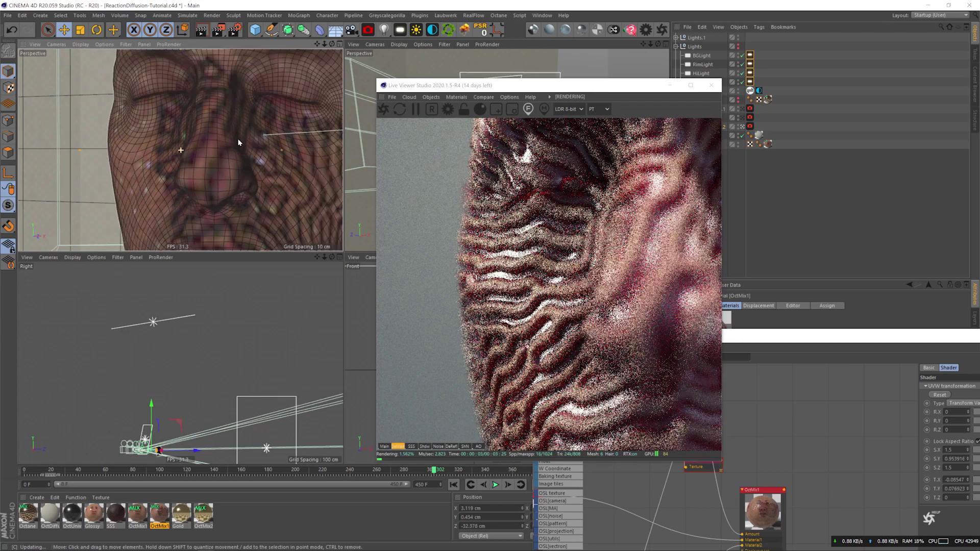
# - Close the editors, move the OctaneCamera.2 close-up to the ear, and refocus on the pattern's edge beside it
pyautogui.keyDown('alt'); pyautogui.moveTo(168, 143); pyautogui.dragTo(202, 137); pyautogui.keyUp('alt')
pyautogui.moveTo(621, 87); pyautogui.dragTo(507, 76)
pyautogui.click(638, 336)
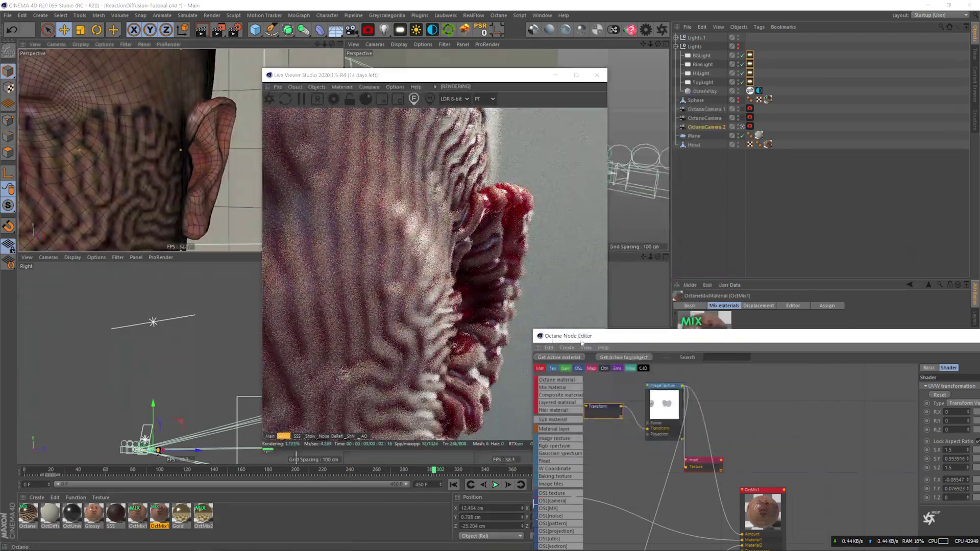
pyautogui.click(538, 336)
pyautogui.click(557, 405)
pyautogui.keyDown('alt'); pyautogui.moveTo(190, 106); pyautogui.dragTo(180, 147, button='middle'); pyautogui.keyUp('alt')
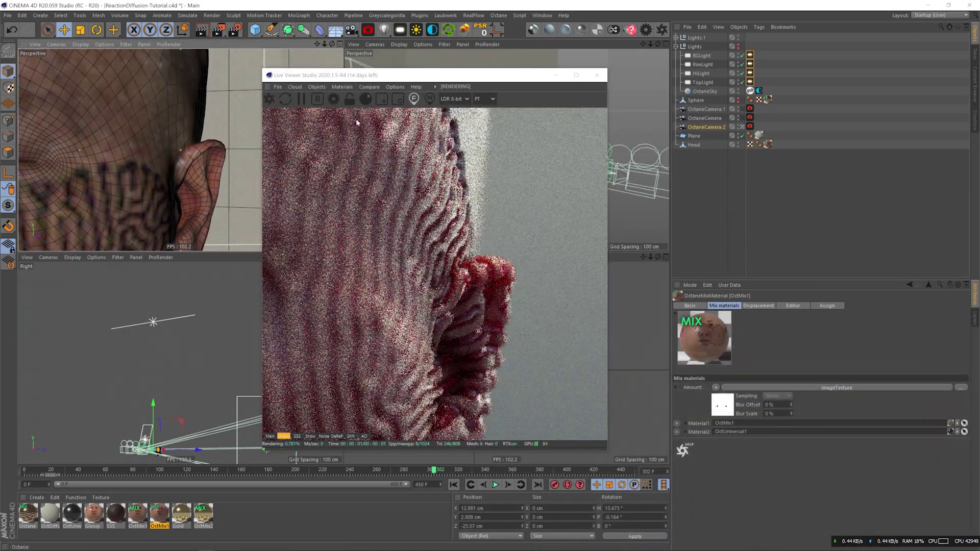
pyautogui.click(438, 223)
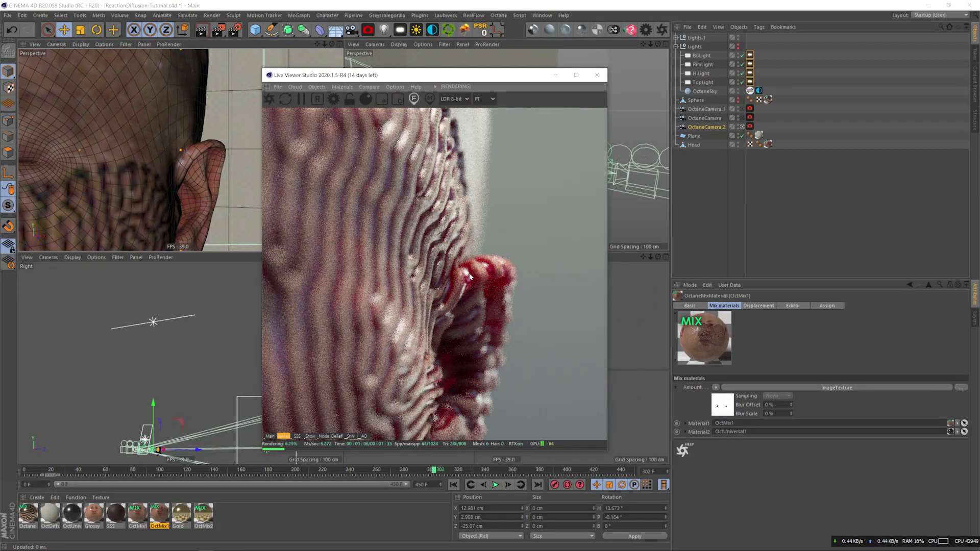
pyautogui.keyDown('alt'); pyautogui.moveTo(188, 161); pyautogui.dragTo(164, 156); pyautogui.keyUp('alt')
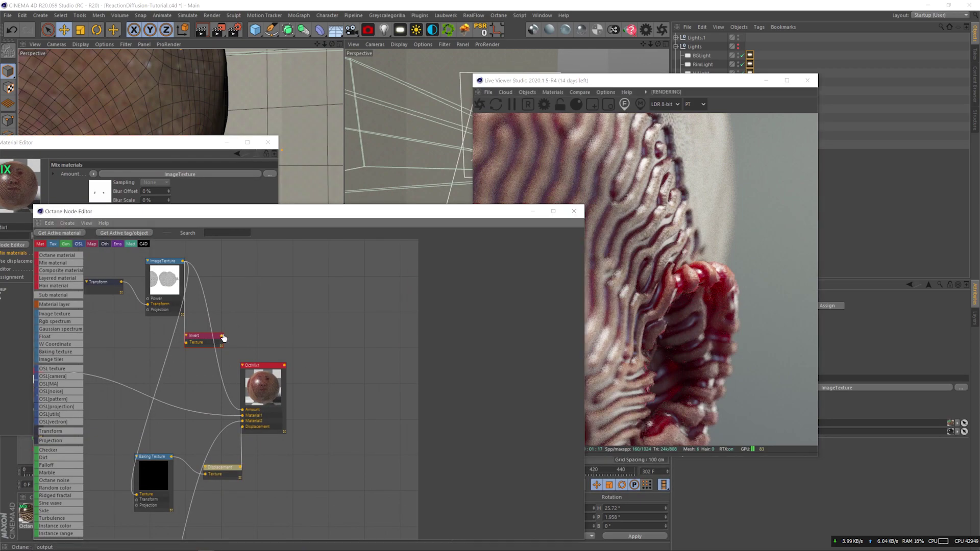
# - Feed the Invert node into the Baking Texture to invert the displacement, and view the whole head through OctaneCamera
pyautogui.moveTo(136, 496); pyautogui.dragTo(136, 494)
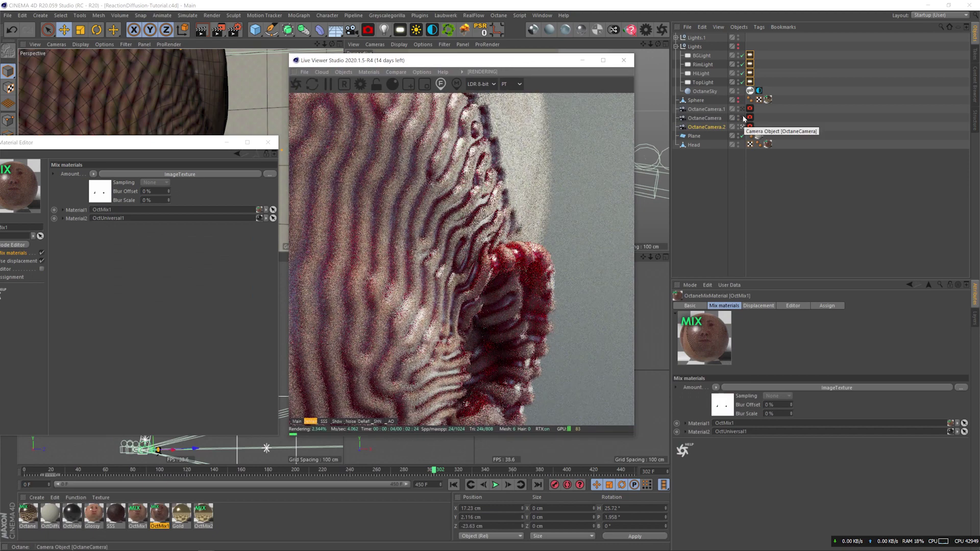
pyautogui.click(742, 118)
pyautogui.click(268, 143)
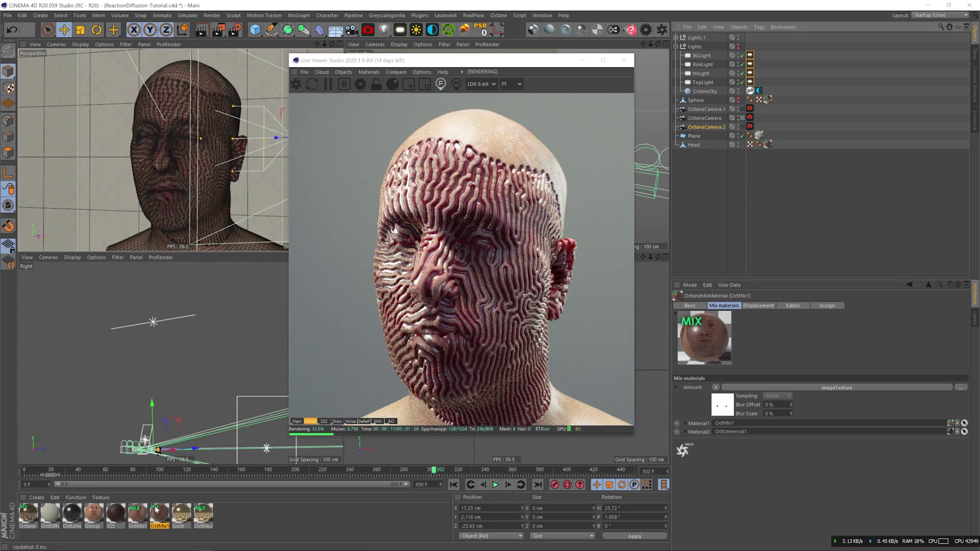
# - Save the project, close the Live Viewer, then hide the three cameras in the viewports and use Gouraud shading
pyautogui.hotkey('ctrl', 's')
pyautogui.click(624, 61)
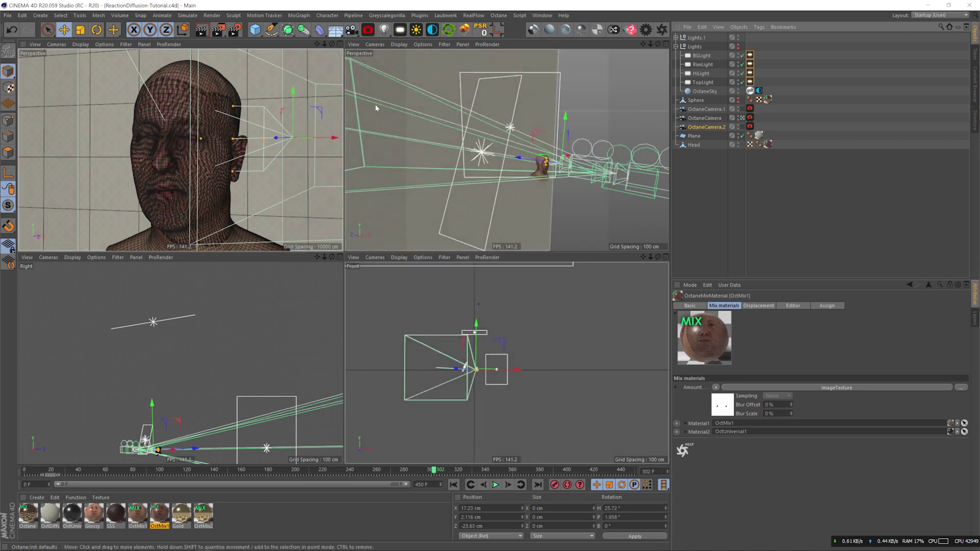
pyautogui.moveTo(739, 110); pyautogui.dragTo(738, 128)
pyautogui.click(822, 184)
pyautogui.press('n')
pyautogui.press('a')
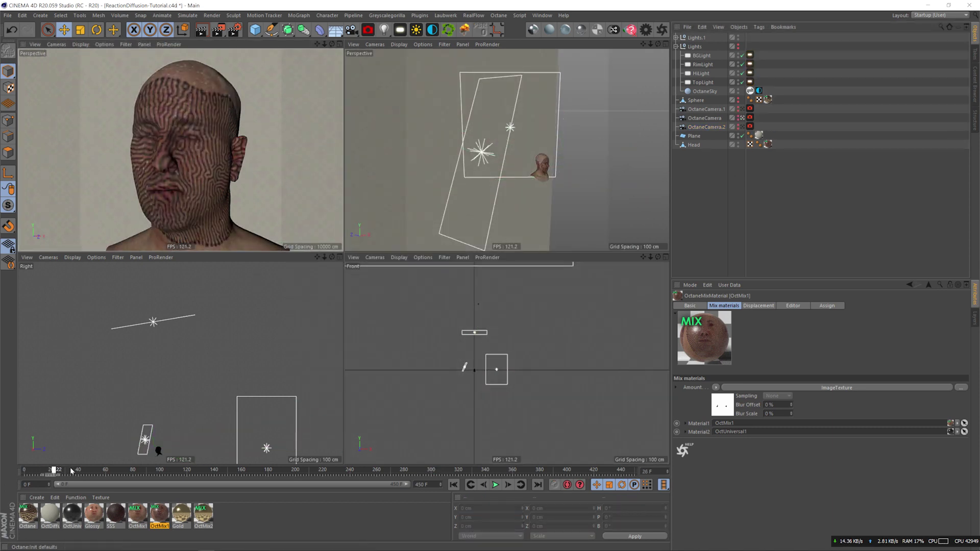
# - Reposition the pattern on the head with the mix material's Transform node translation and preview it at frame 220
pyautogui.doubleClick(221, 513)
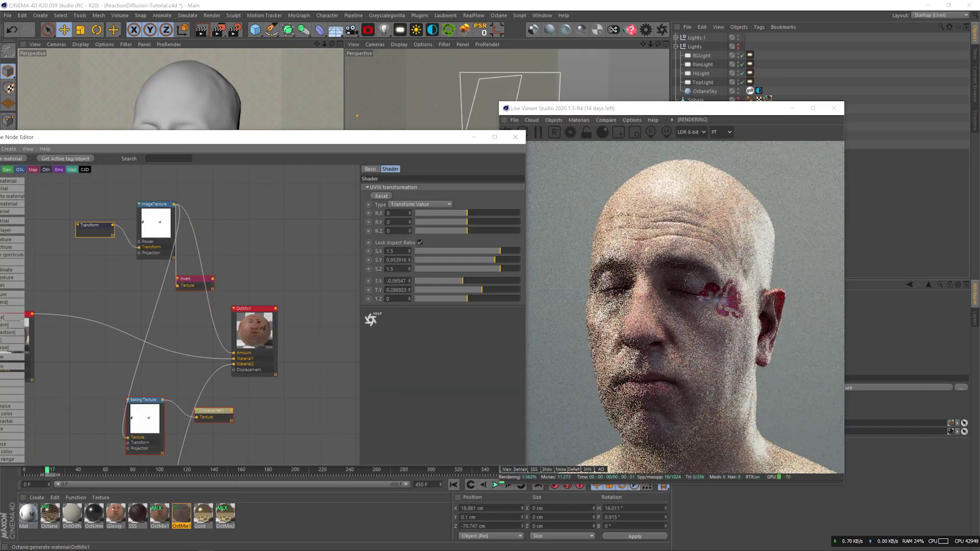
pyautogui.scroll(-1, 397, 290)
pyautogui.moveTo(48, 471); pyautogui.dragTo(320, 490)
pyautogui.click(397, 281)
pyautogui.scroll(-6, 397, 281)
pyautogui.scroll(10, 397, 281)
pyautogui.moveTo(215, 471); pyautogui.dragTo(302, 490)
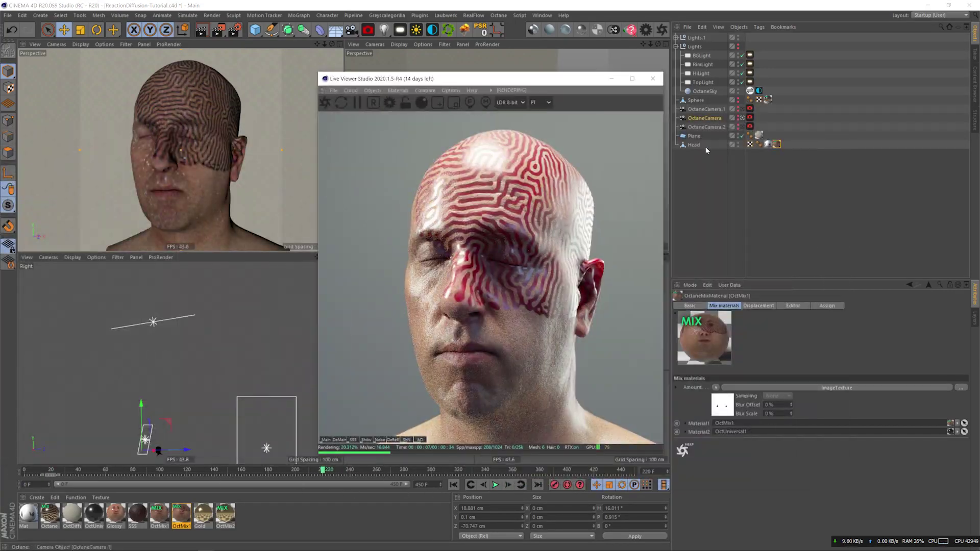
# - Name the cameras FaceCamera and UltraCloseupCam, and add a Stage object keyframed to switch between them from frame 220 to frame 221
pyautogui.click(351, 29)
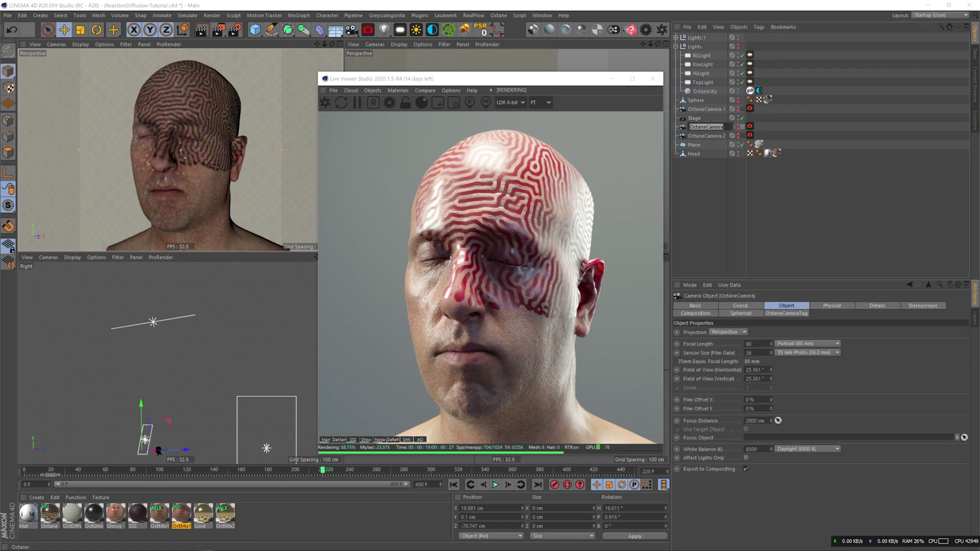
pyautogui.click(694, 118)
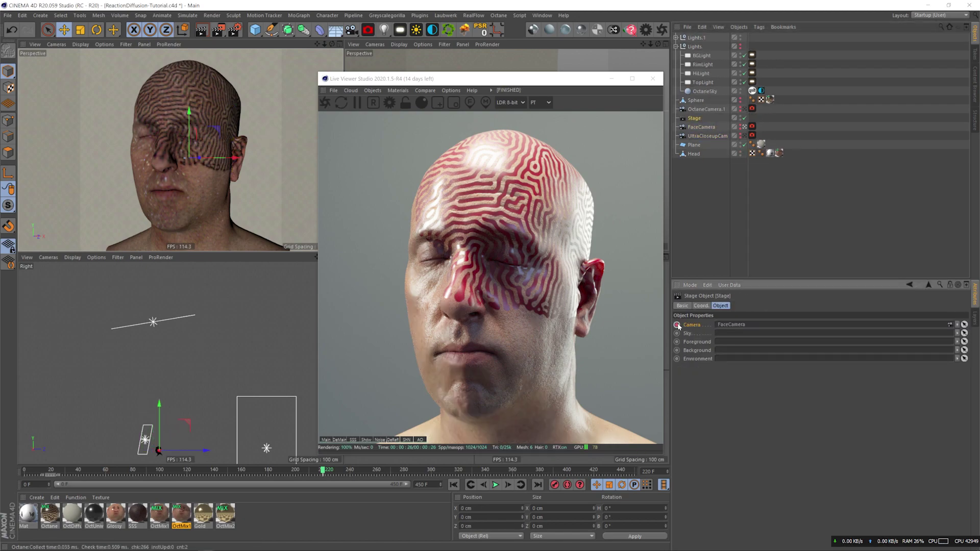
pyautogui.press('g')
pyautogui.click(752, 134)
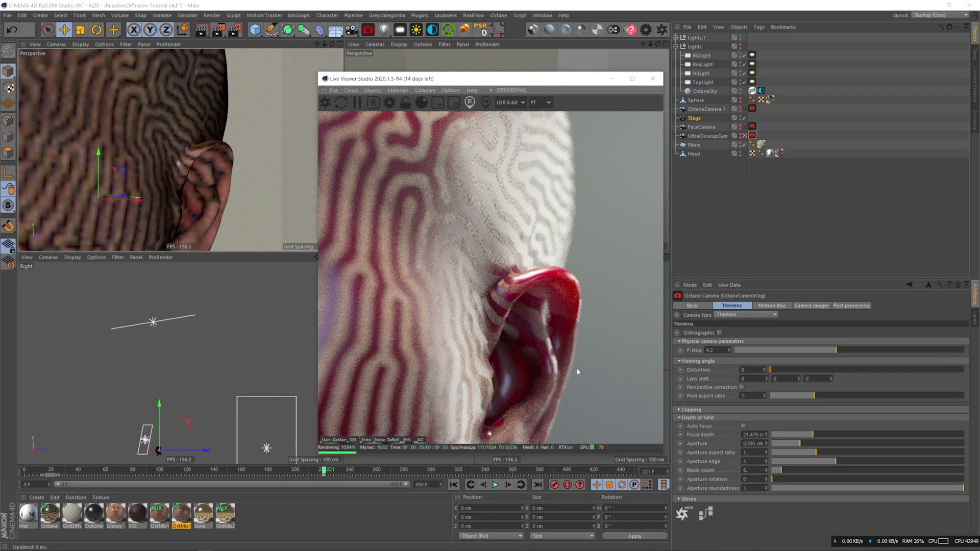
# - Keyframe FaceCamera's X, Y and Z position from frame 0 for a slow move toward the head
pyautogui.moveTo(323, 470); pyautogui.dragTo(25, 471)
pyautogui.click(701, 127)
pyautogui.click(751, 306)
pyautogui.moveTo(552, 81); pyautogui.dragTo(260, 85)
pyautogui.press('F8')
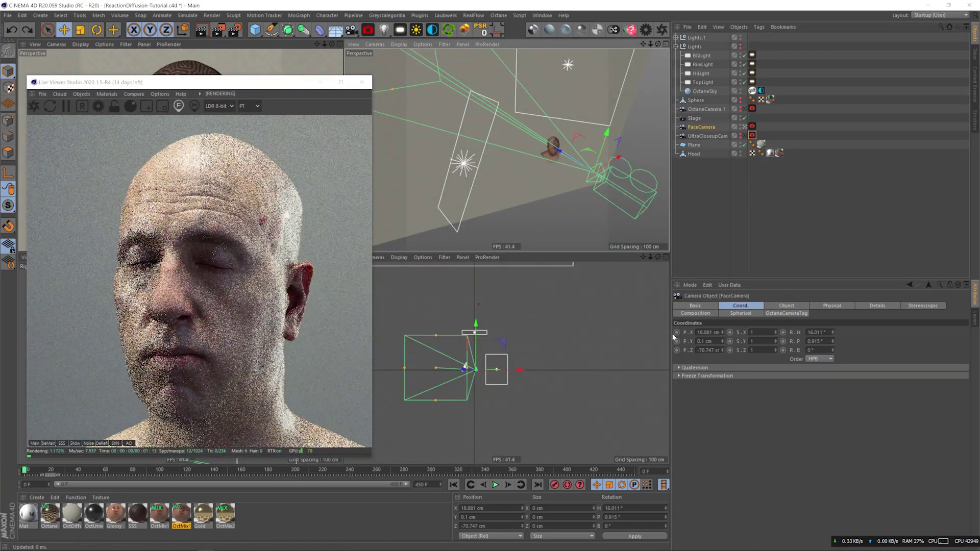
pyautogui.keyDown('ctrl'); pyautogui.moveTo(677, 332); pyautogui.dragTo(677, 350); pyautogui.keyUp('ctrl')
pyautogui.hotkey('shift', 'f')
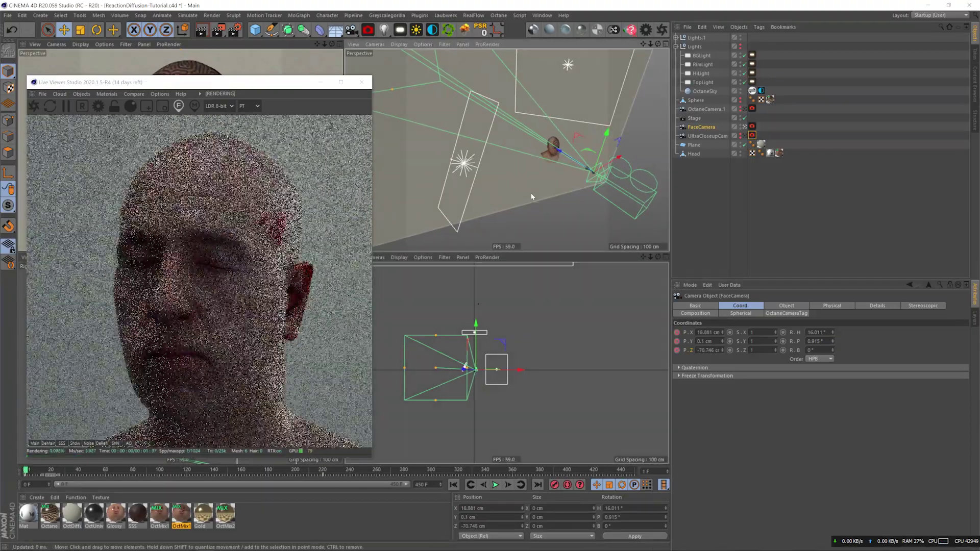
# - Play through the animation and keyframe the Stage's camera to switch from UltraCloseupCam back to FaceCamera around frame 265
pyautogui.press('F8')
pyautogui.press('F8')
pyautogui.moveTo(51, 470); pyautogui.dragTo(432, 472)
pyautogui.moveTo(331, 473); pyautogui.dragTo(383, 471)
pyautogui.click(694, 118)
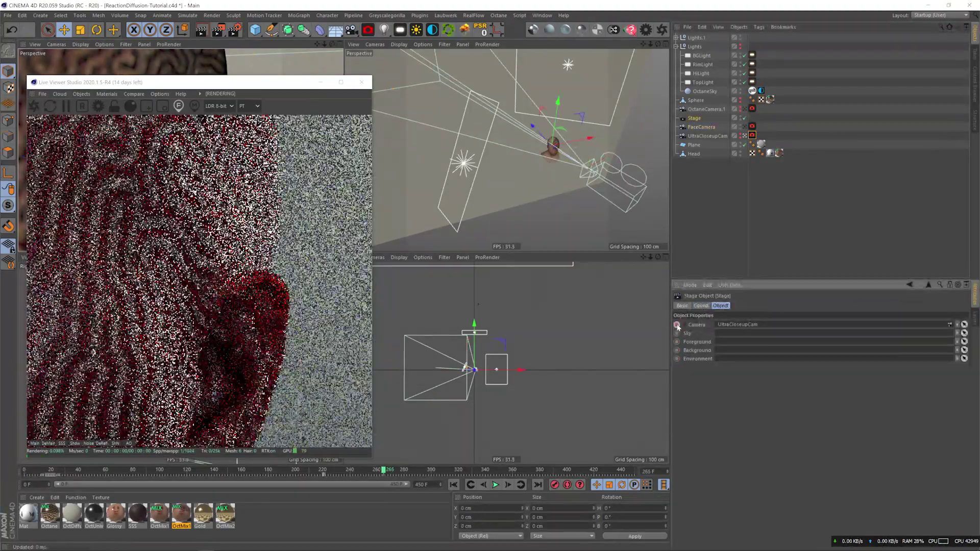
# - Set FaceCamera's position keys to Linear interpolation and shorten the animation to 300 frames
pyautogui.click(701, 127)
pyautogui.click(739, 306)
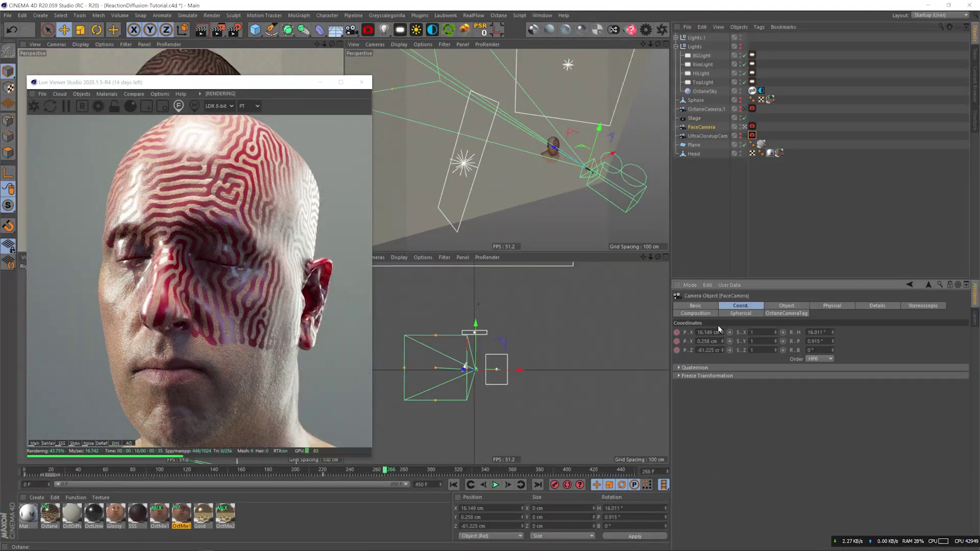
pyautogui.click(63, 474)
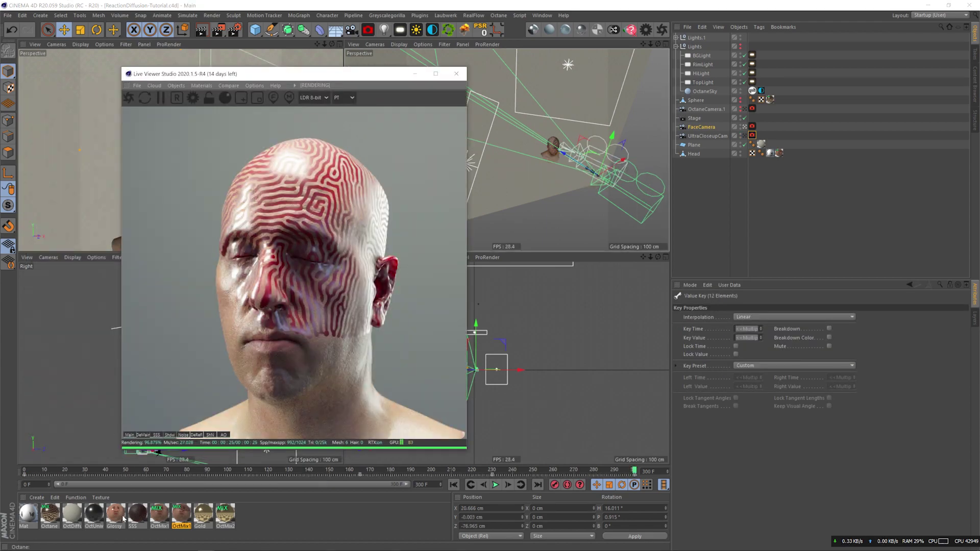
# - Change the dark OctUniversal1 material to a deep red and preview the displaced pattern at frame 165
pyautogui.doubleClick(94, 514)
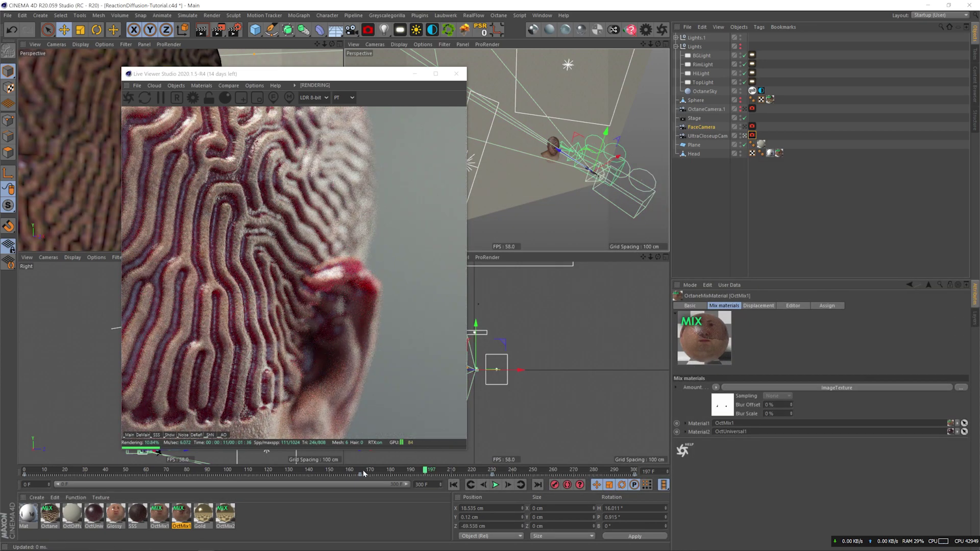
pyautogui.click(361, 470)
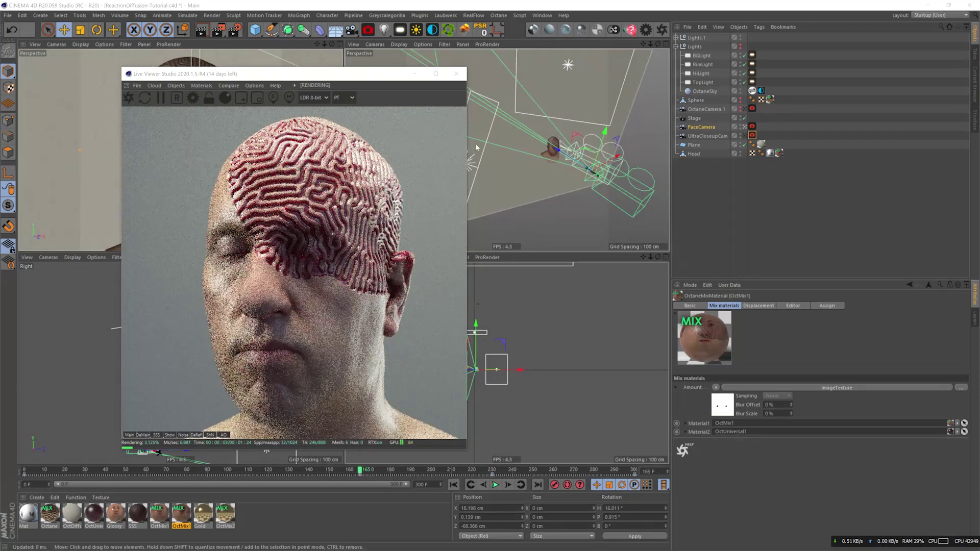